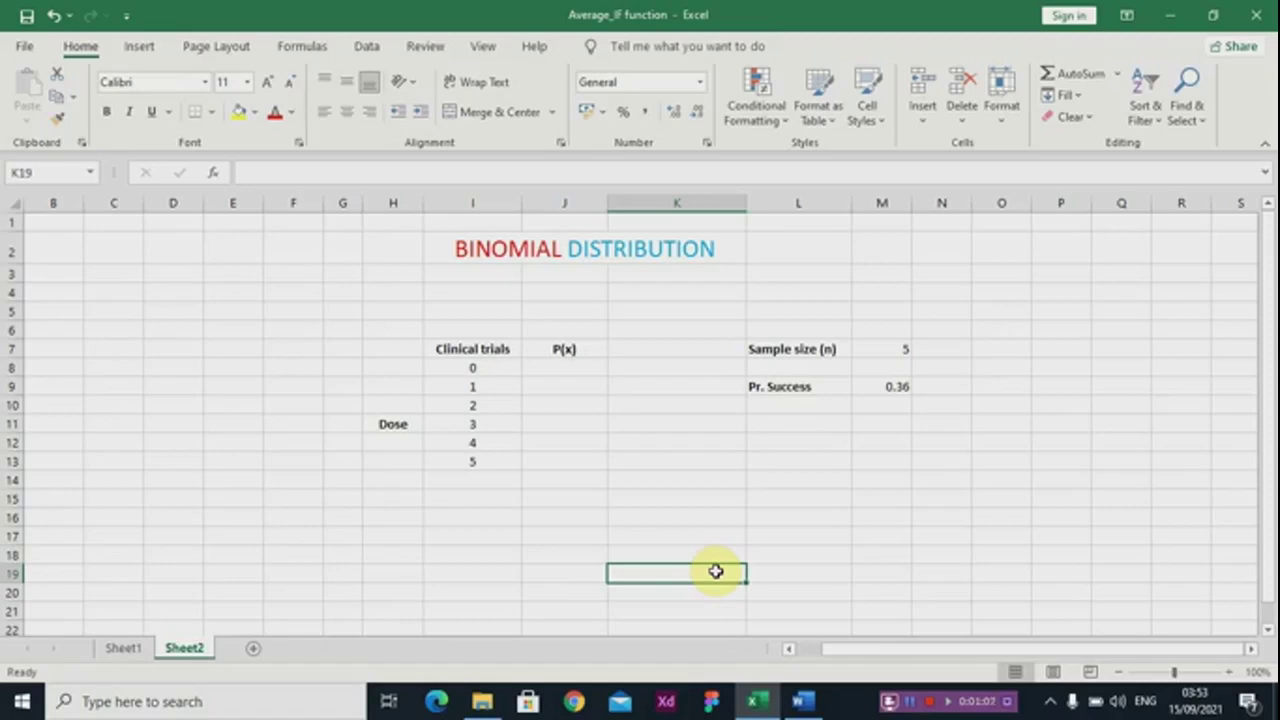
Go over the trials values 0 through 5 and the P(x) cell beside trial 0
{"action": "left_click", "coordinate": [472, 367]}
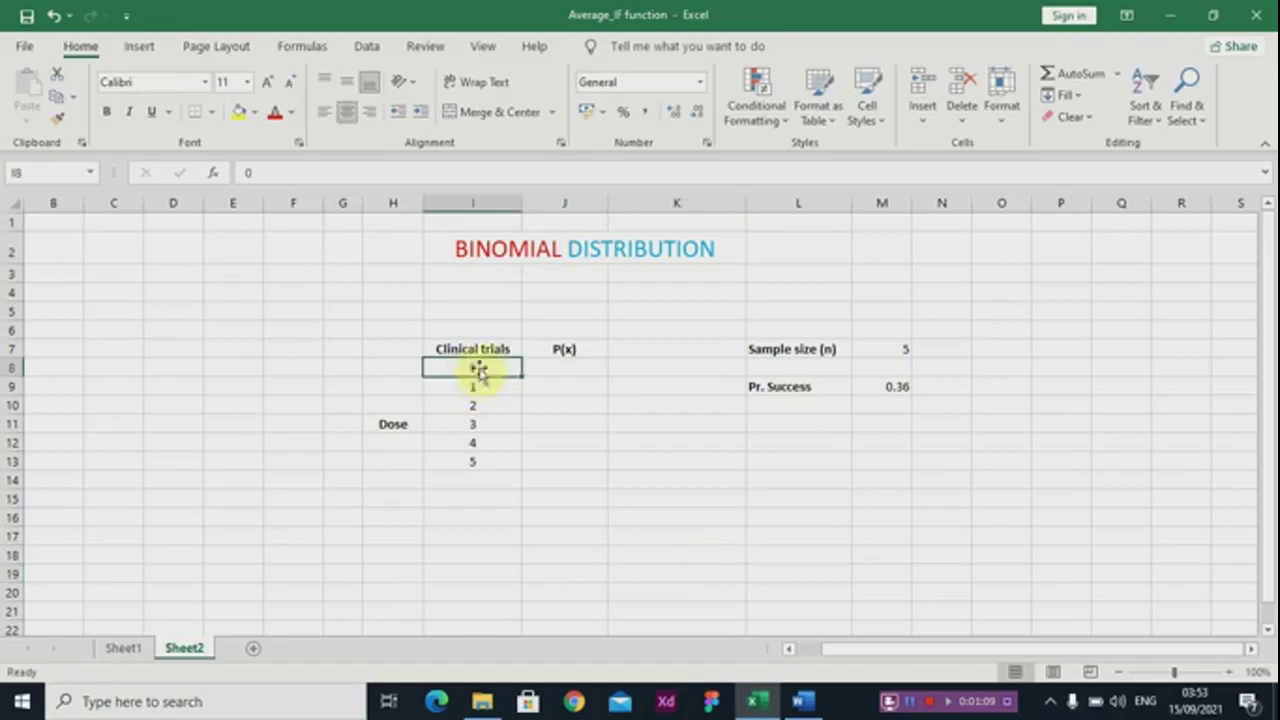
{"action": "left_click", "coordinate": [549, 369]}
{"action": "left_click", "coordinate": [477, 367]}
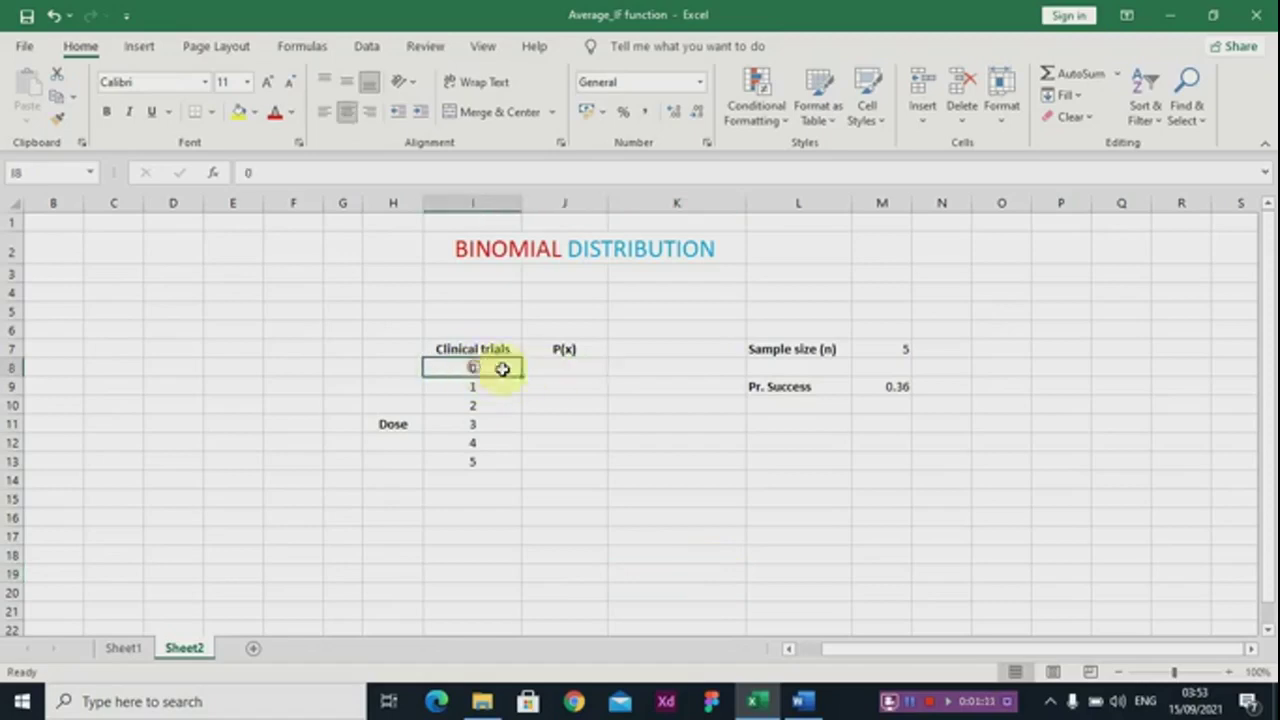
{"action": "left_click", "coordinate": [556, 369]}
{"action": "left_click", "coordinate": [480, 368]}
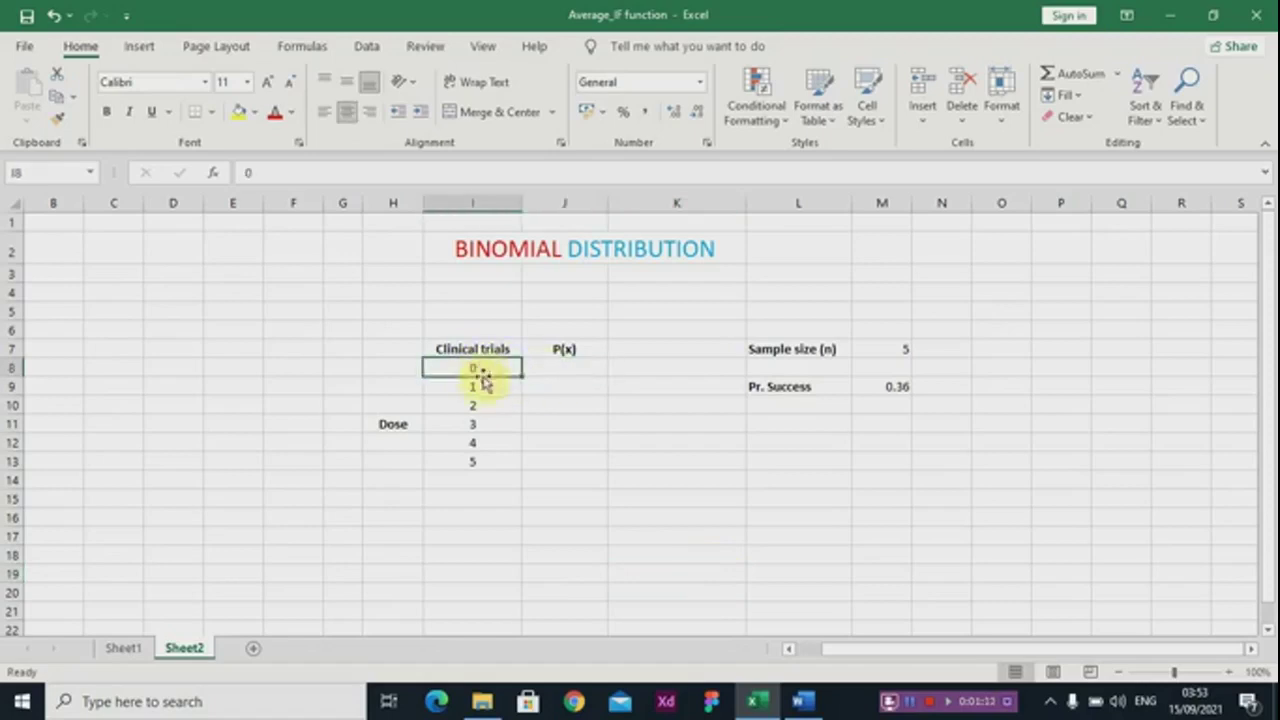
{"action": "left_click", "coordinate": [485, 386]}
{"action": "left_click", "coordinate": [484, 405]}
{"action": "left_click", "coordinate": [490, 461]}
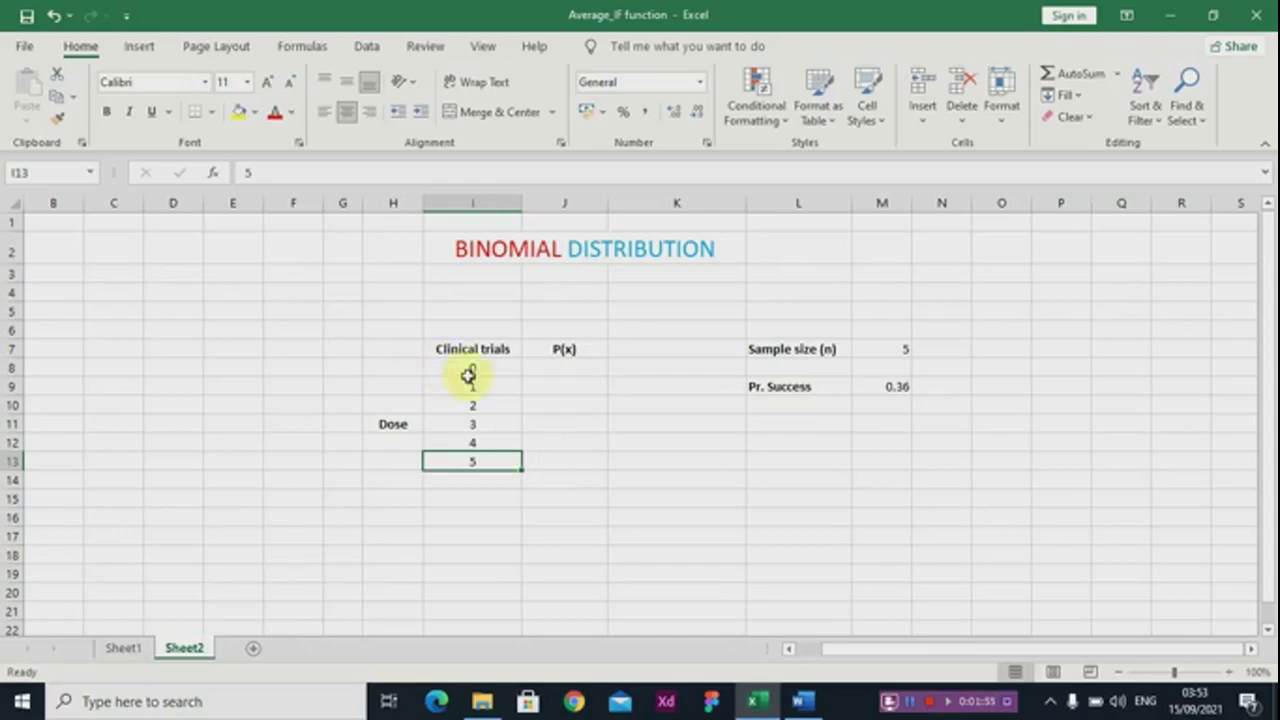
Highlight trials 0–5, note sample size 5 and Pr. Success 0.36, then show the Word document
{"action": "left_click_drag", "start_coordinate": [468, 367], "coordinate": [470, 438]}
{"action": "left_click", "coordinate": [474, 459]}
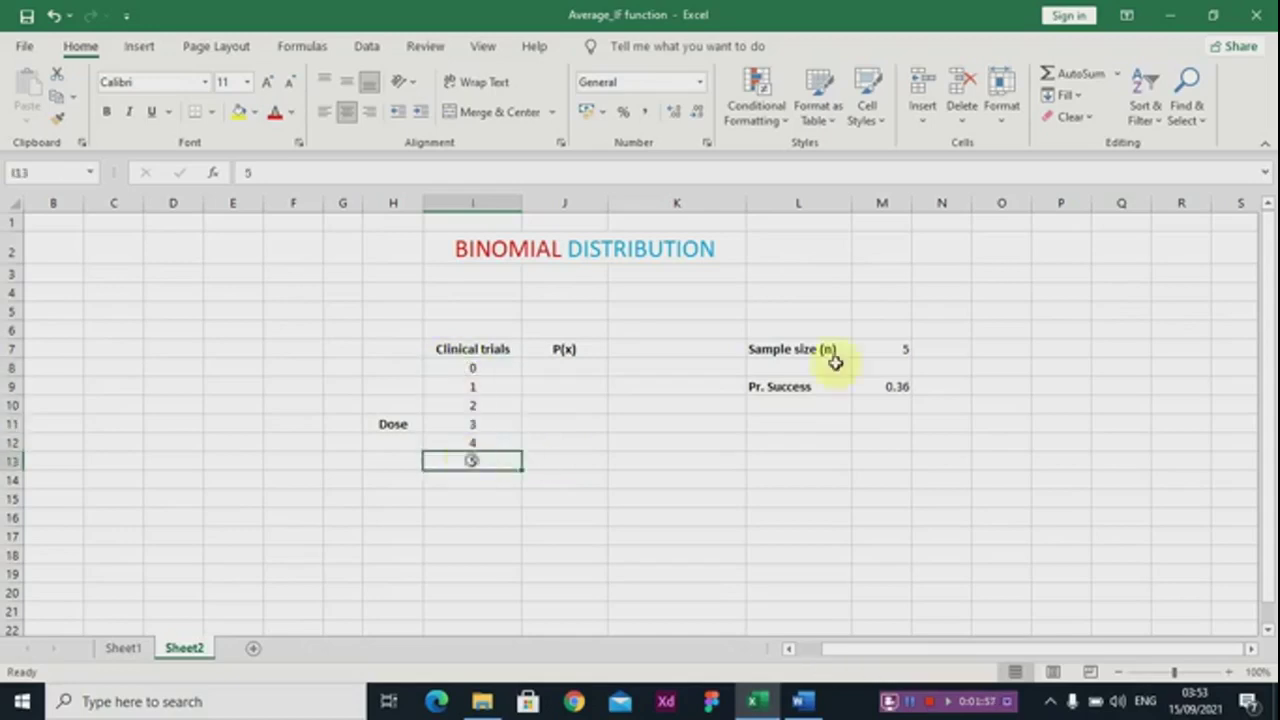
{"action": "left_click", "coordinate": [894, 349]}
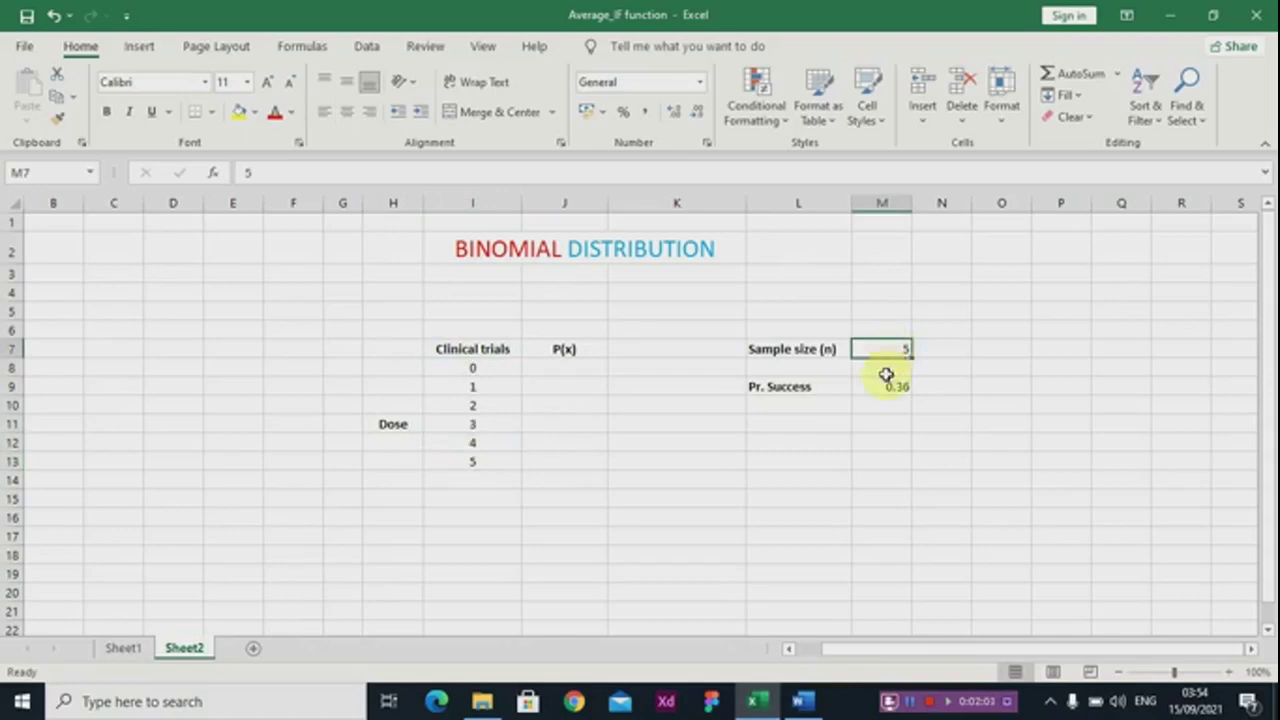
{"action": "left_click", "coordinate": [809, 388]}
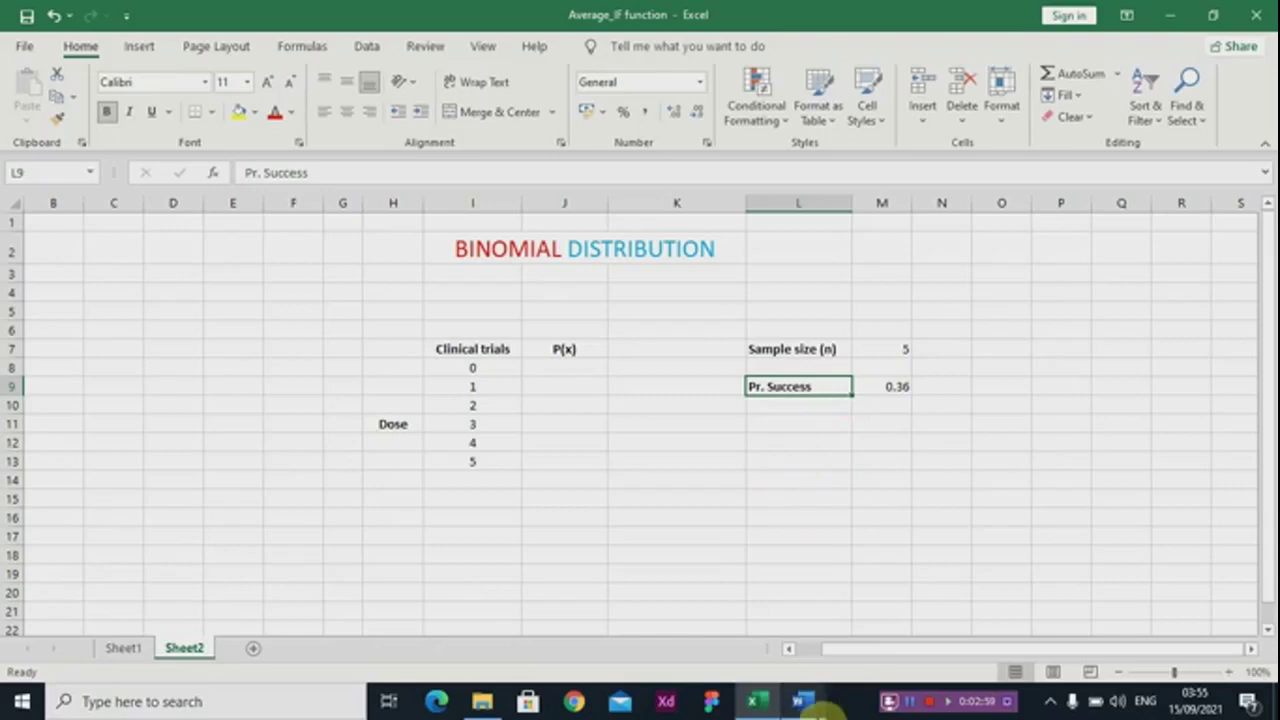
{"action": "left_click", "coordinate": [815, 706]}
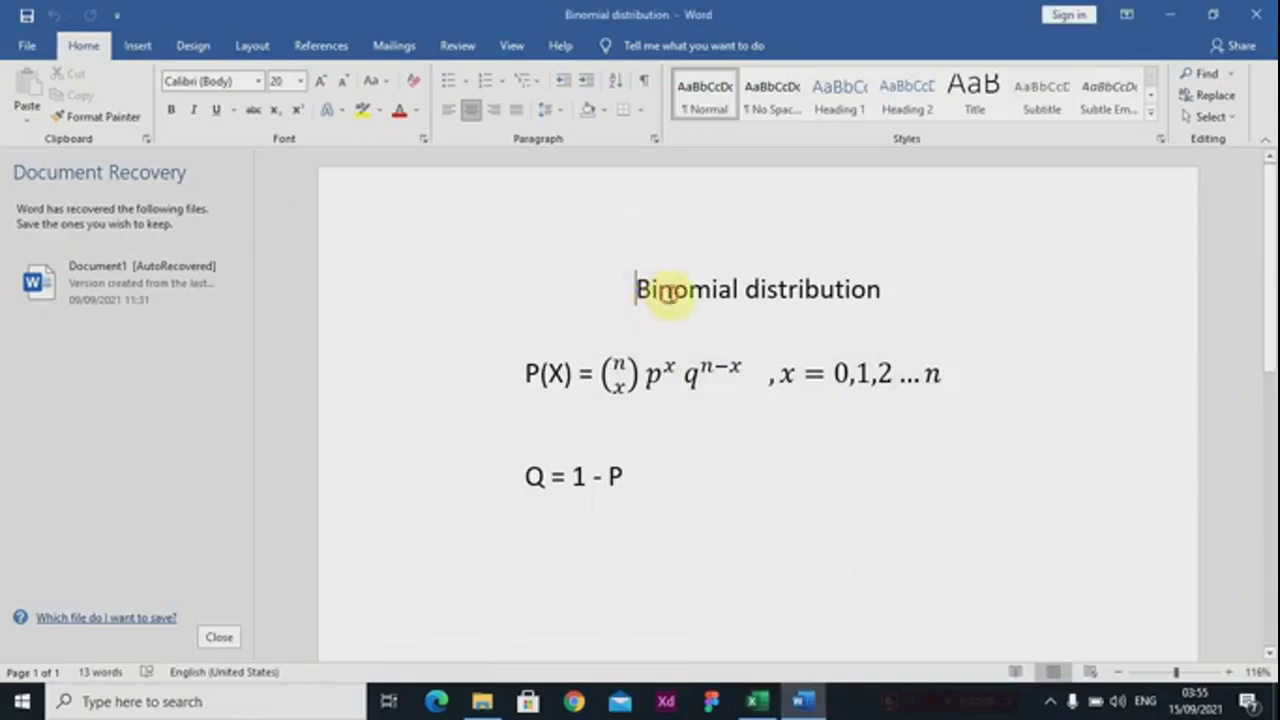
Explain the P(X) = C(n,x) p^x q^(n−x) equation and Q = 1 − P, then return to Excel
{"action": "left_click", "coordinate": [541, 376]}
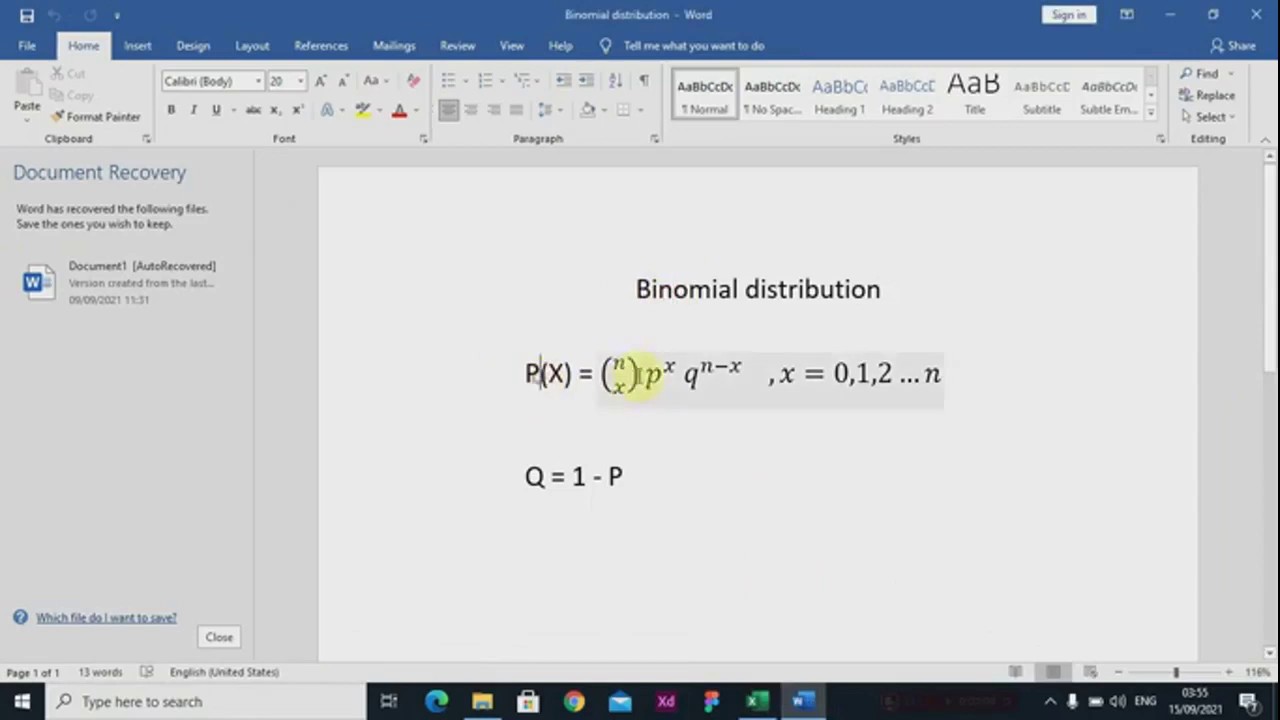
{"action": "left_click", "coordinate": [622, 362]}
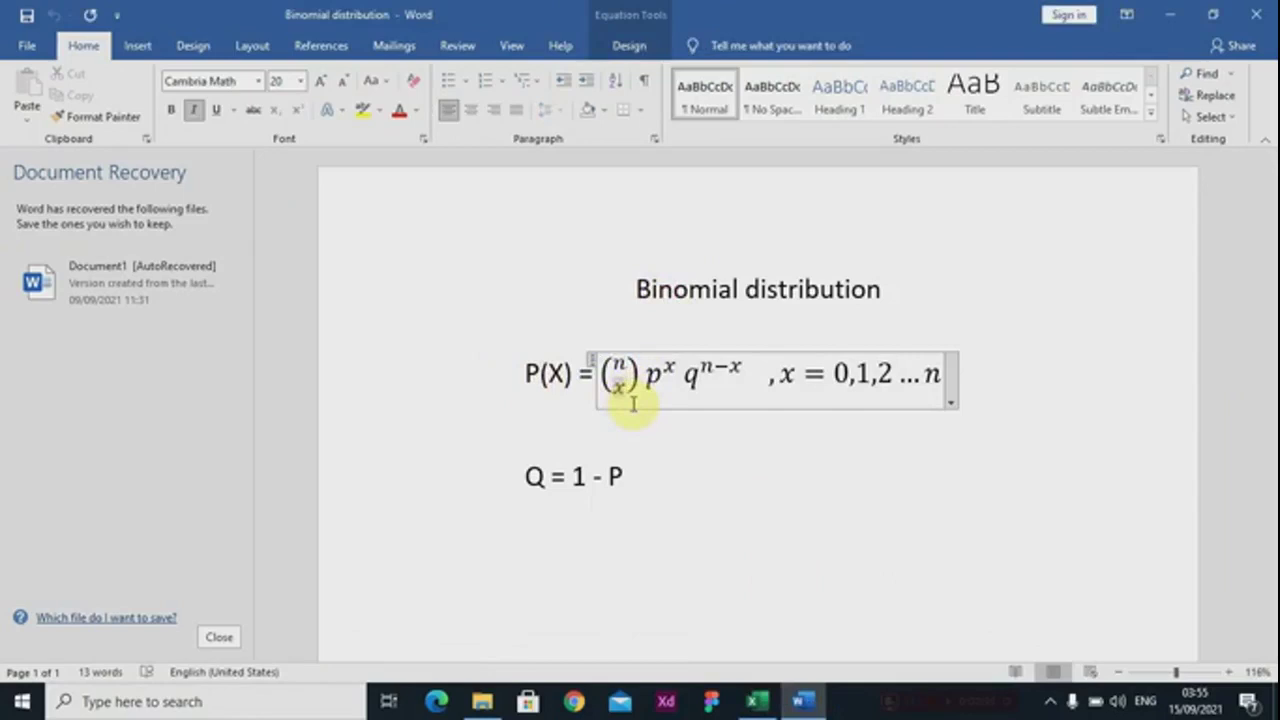
{"action": "left_click", "coordinate": [652, 378]}
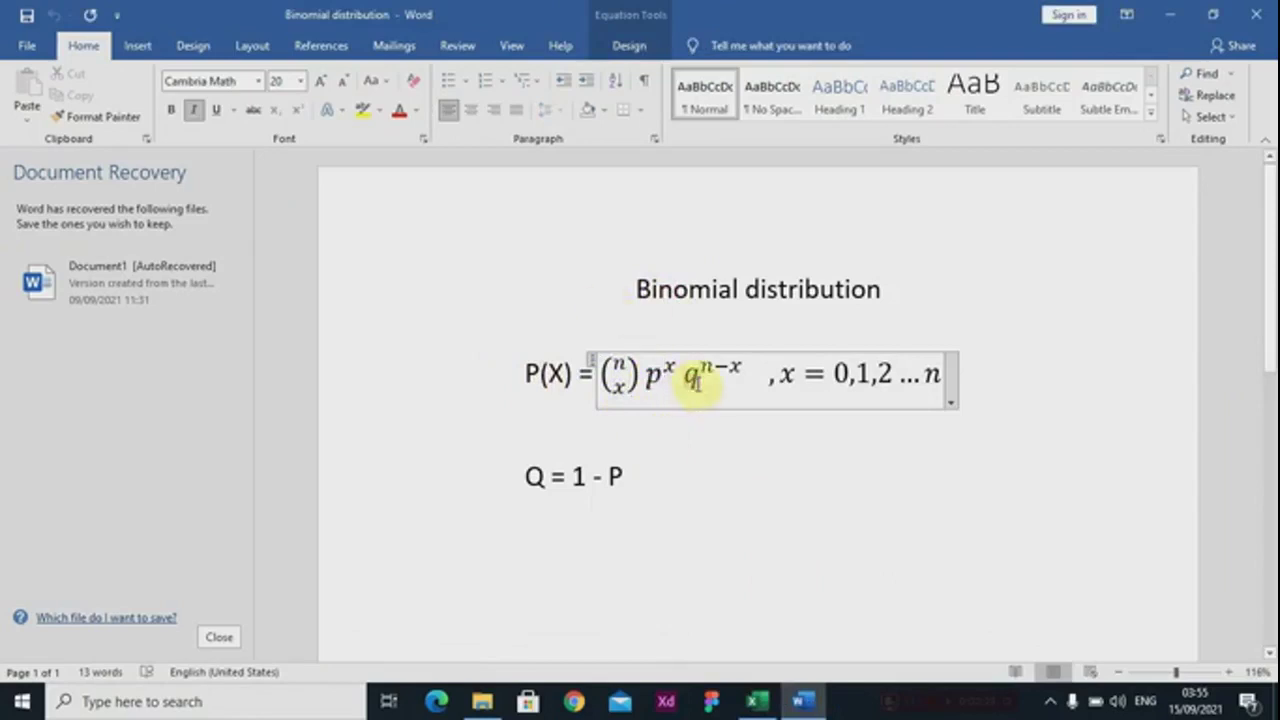
{"action": "left_click", "coordinate": [535, 477]}
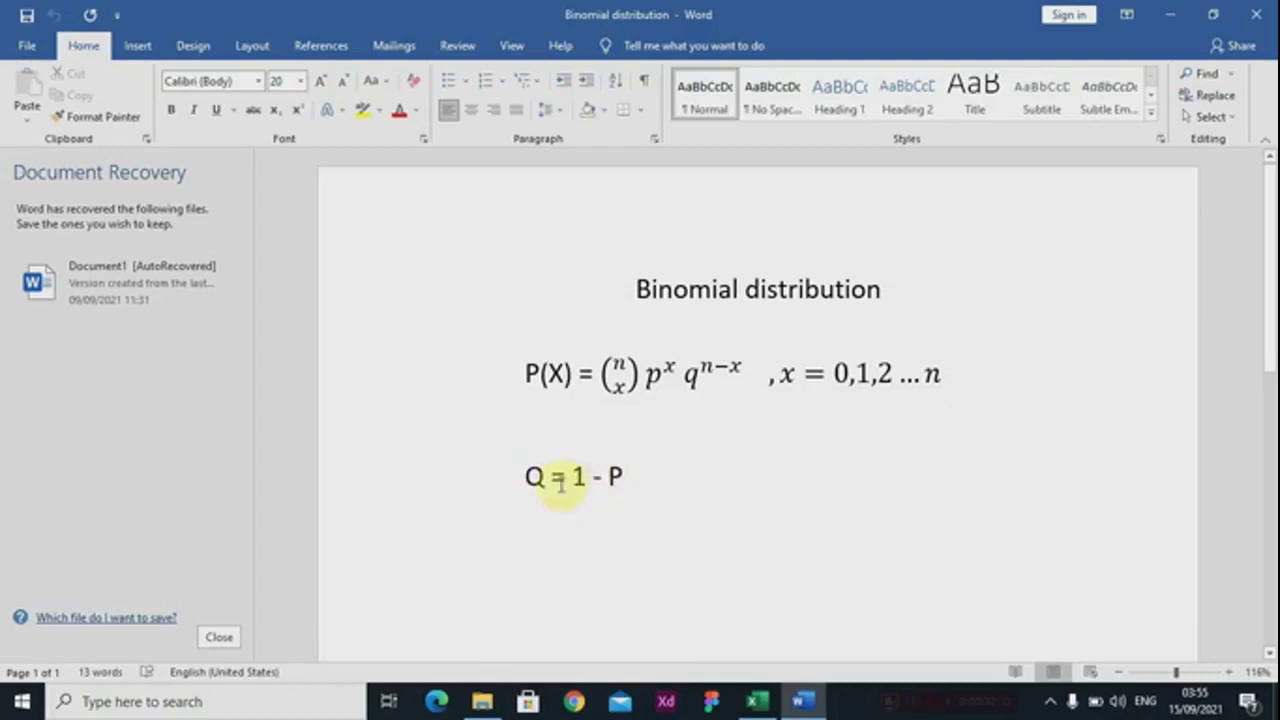
{"action": "left_click", "coordinate": [752, 701]}
{"action": "left_click", "coordinate": [737, 444]}
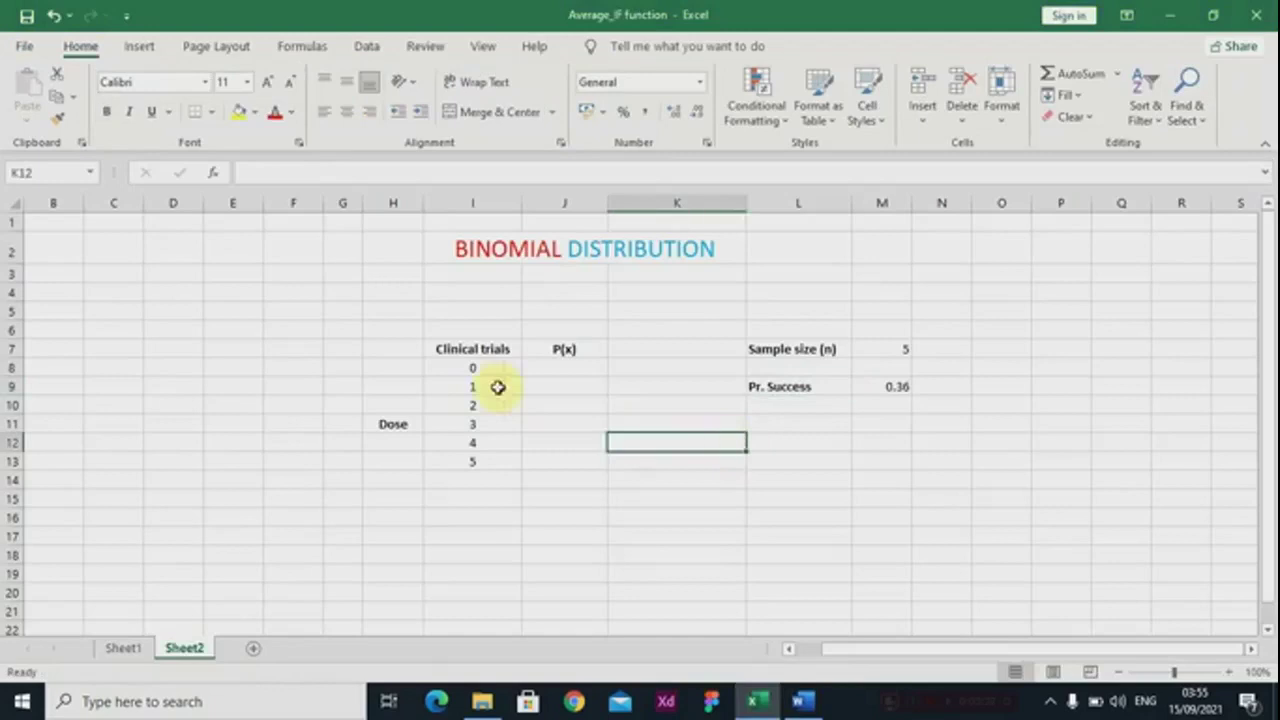
Enter =BINOM.DIST(0,5,0.36,FALSE) in J8, giving 0.107374182 for trial 0
{"action": "left_click", "coordinate": [553, 367]}
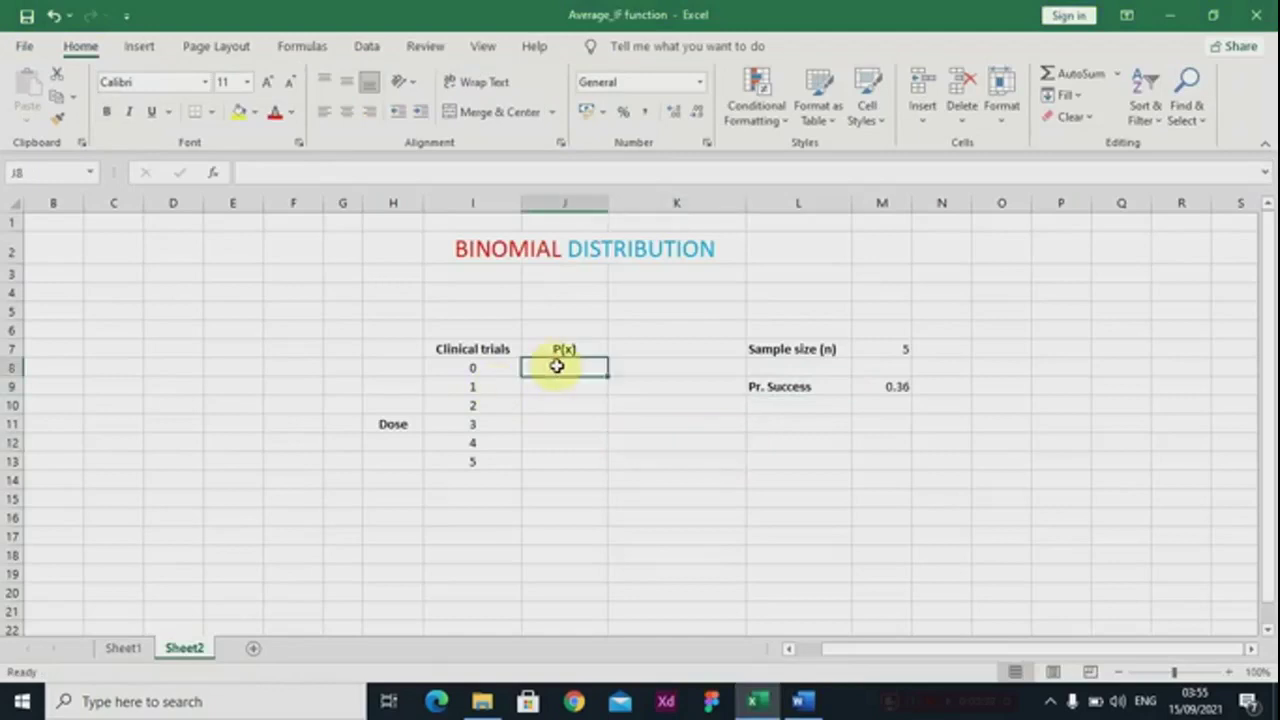
{"action": "left_click", "coordinate": [478, 366]}
{"action": "left_click", "coordinate": [560, 370]}
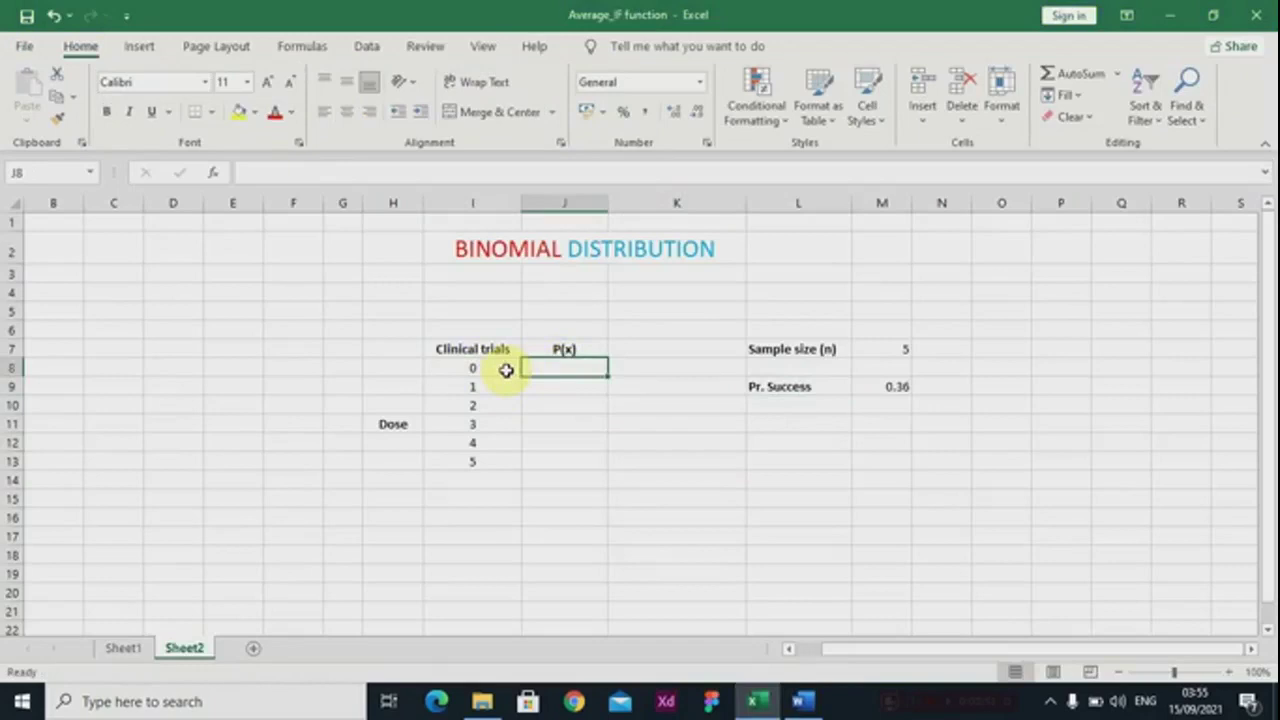
{"action": "type", "text": "="}
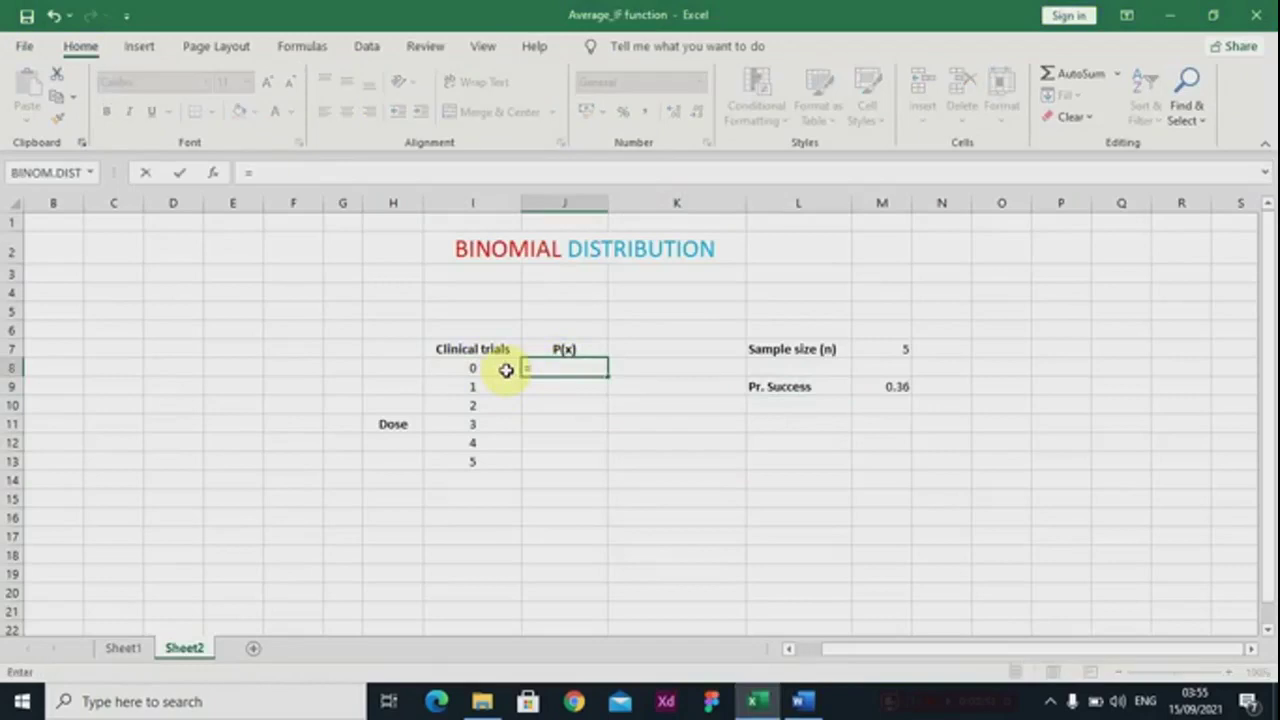
{"action": "type", "text": "b"}
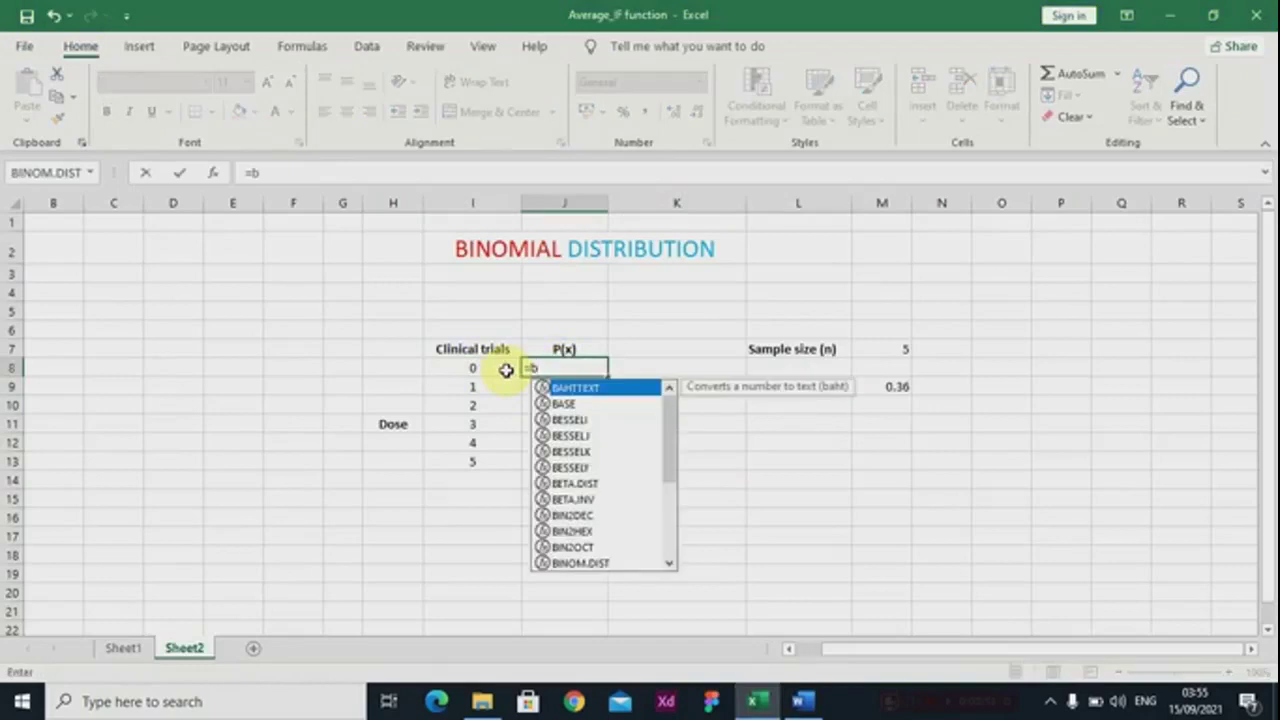
{"action": "type", "text": "ino"}
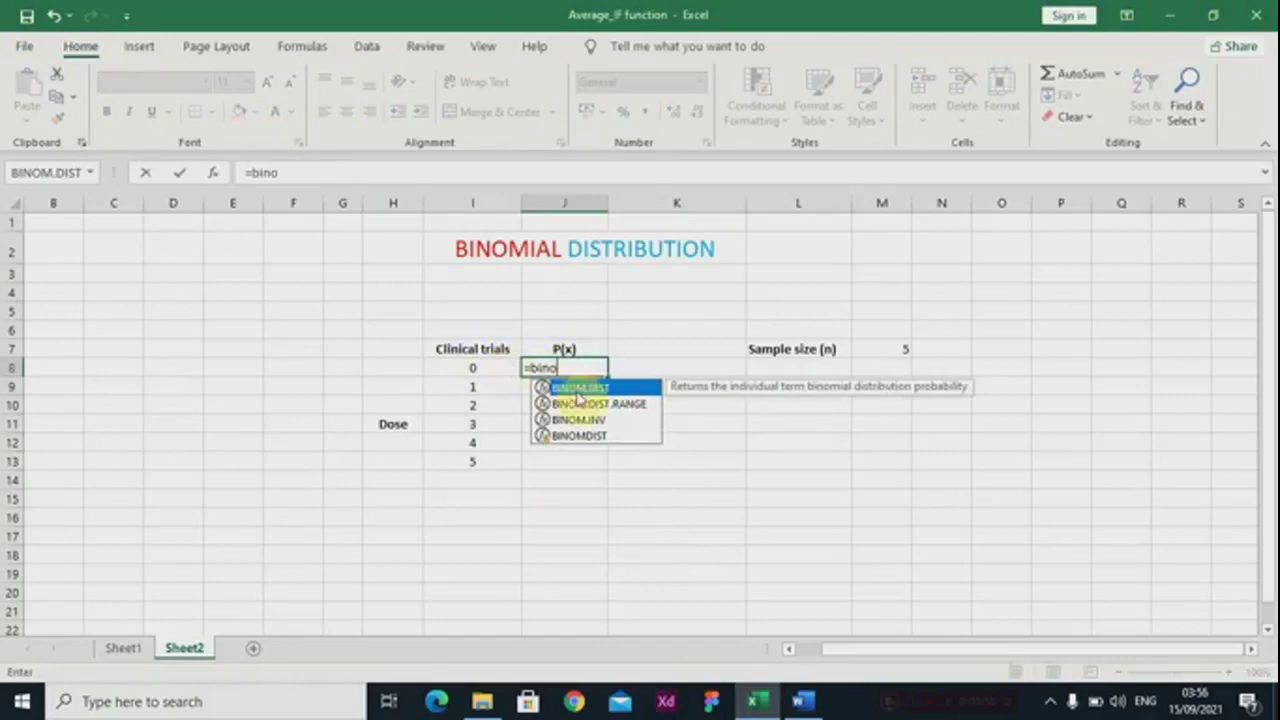
{"action": "double_click", "coordinate": [577, 393]}
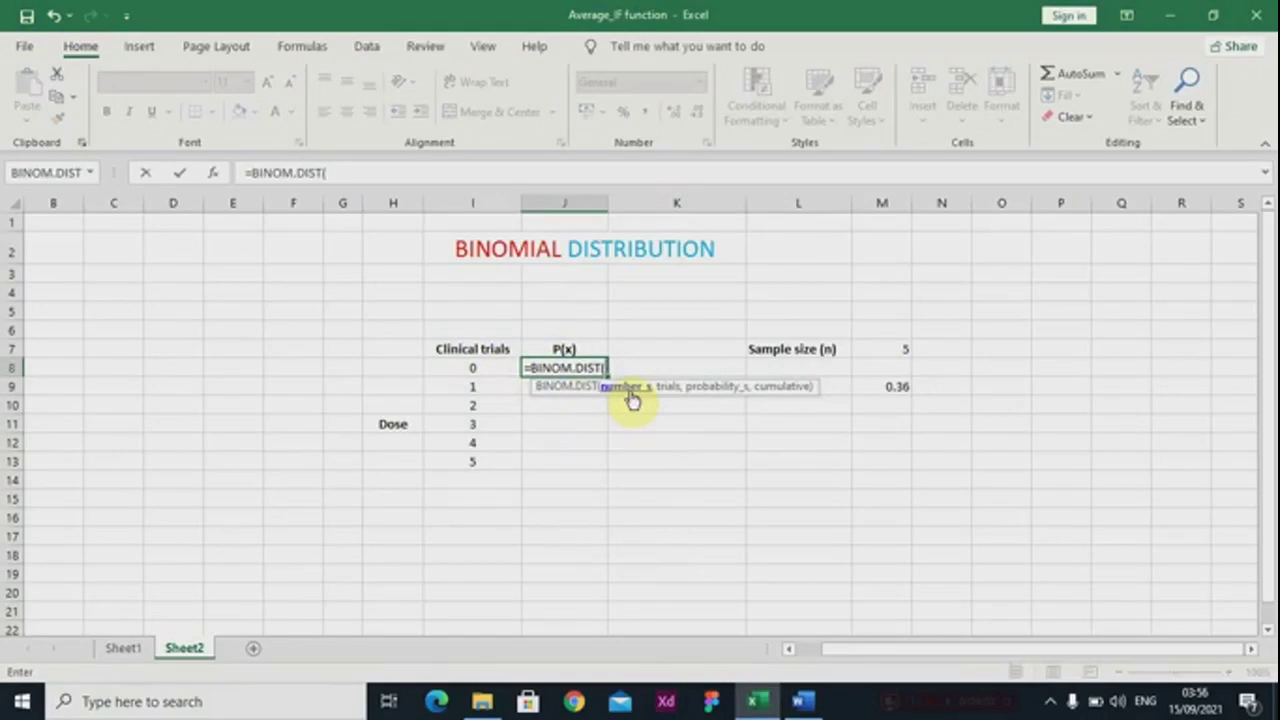
{"action": "type", "text": "0,5,"}
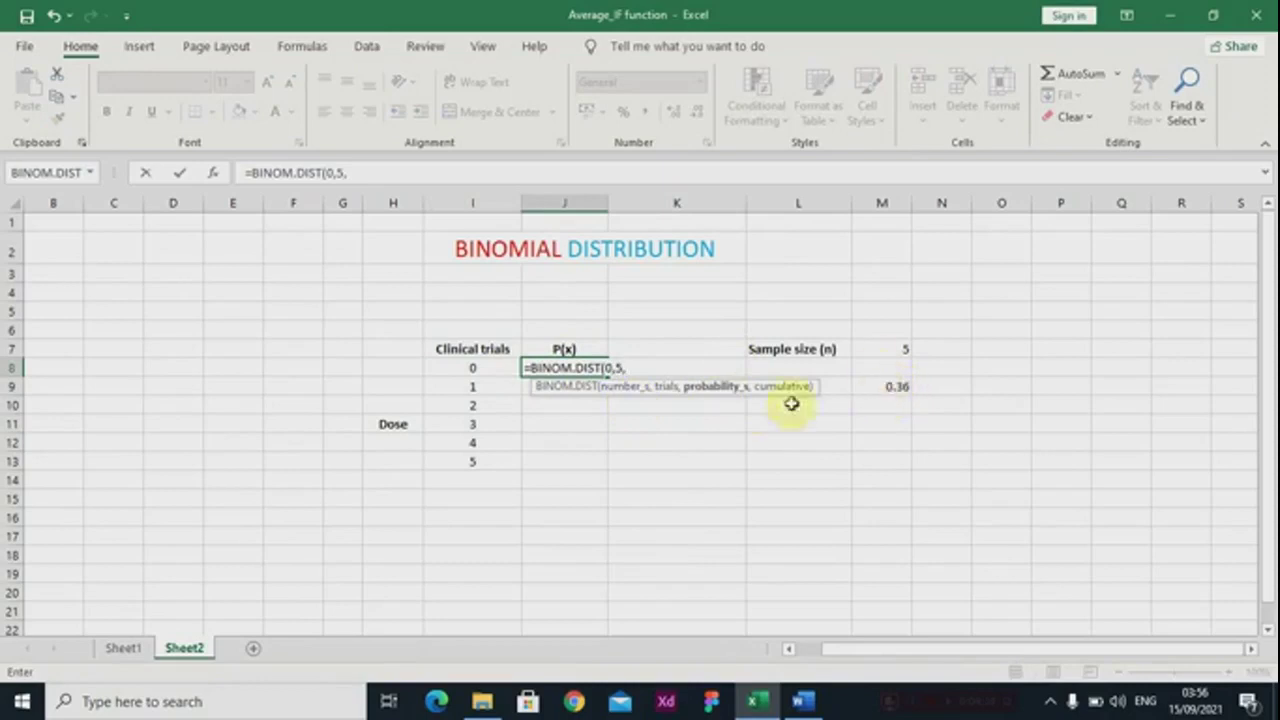
{"action": "type", "text": "0.36"}
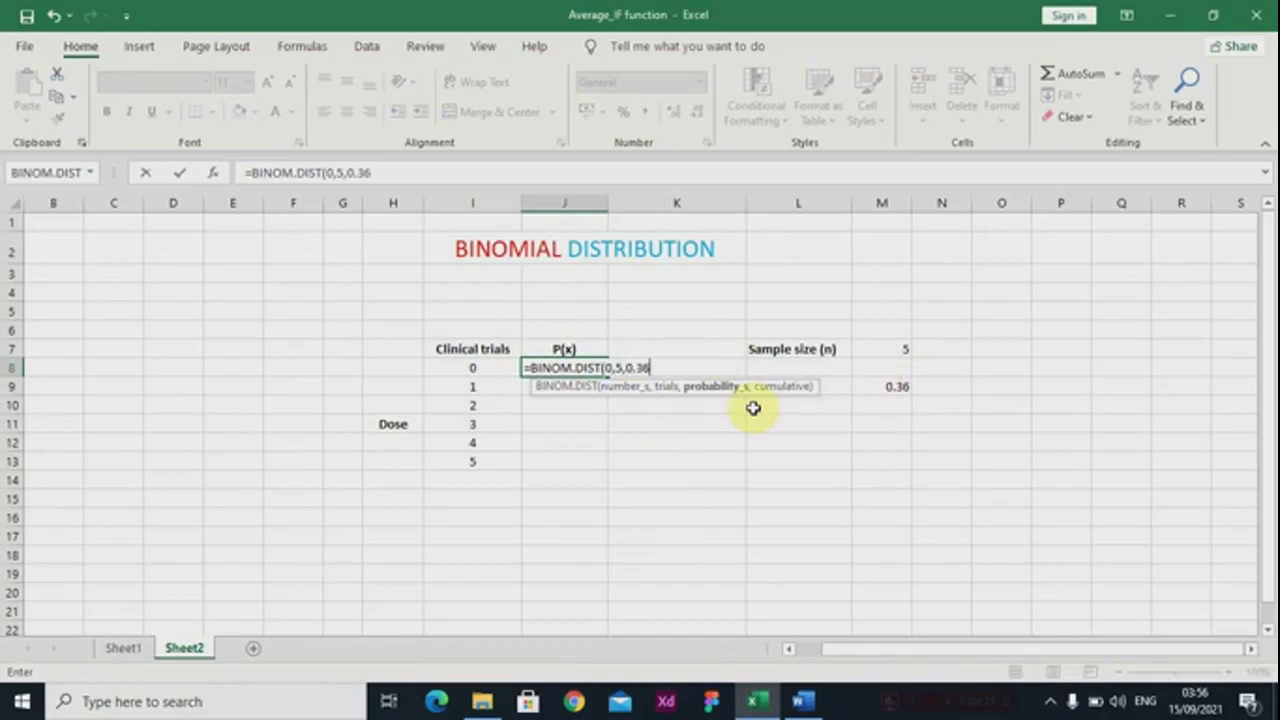
{"action": "type", "text": ","}
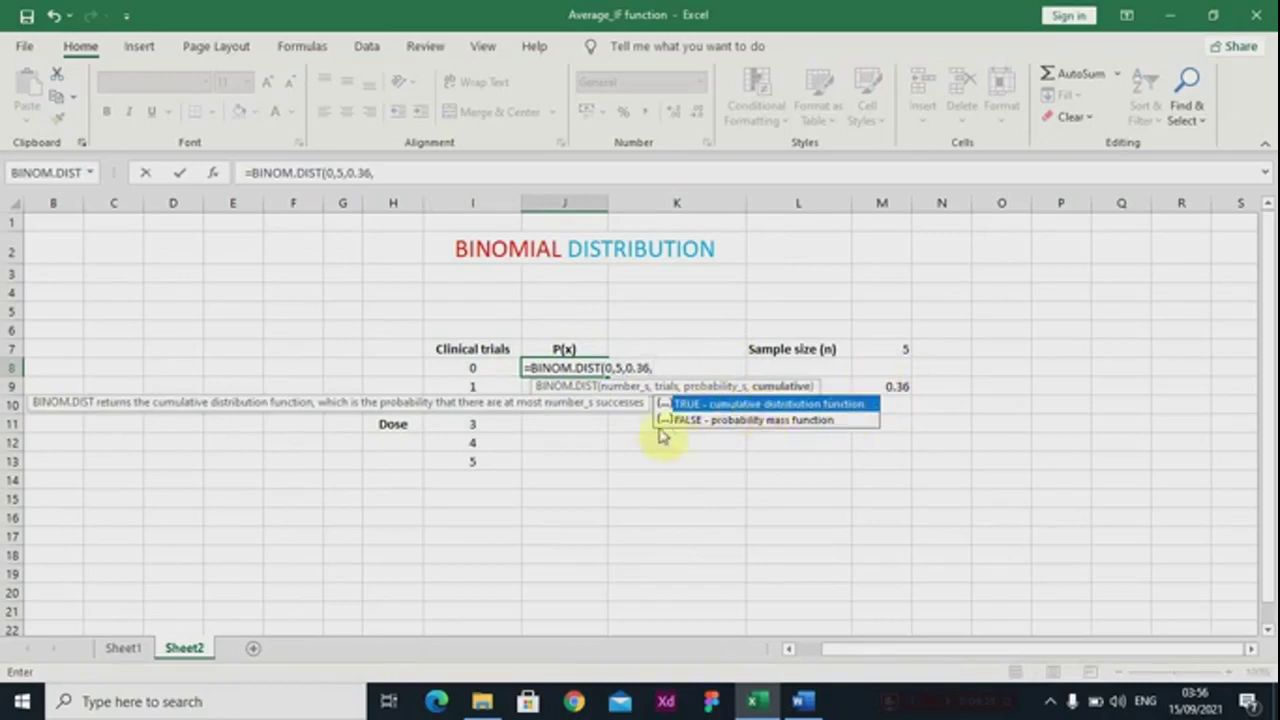
{"action": "left_click", "coordinate": [717, 424]}
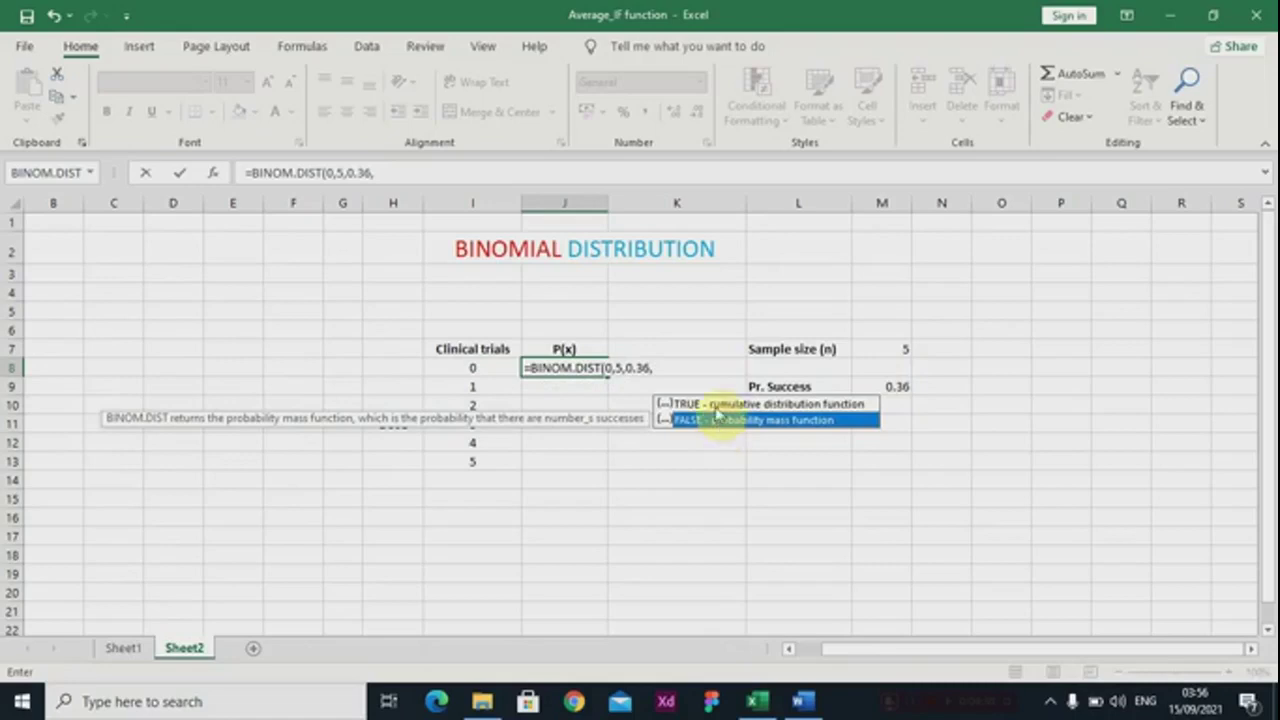
{"action": "double_click", "coordinate": [716, 424]}
{"action": "type", "text": ")"}
{"action": "key", "text": "Return"}
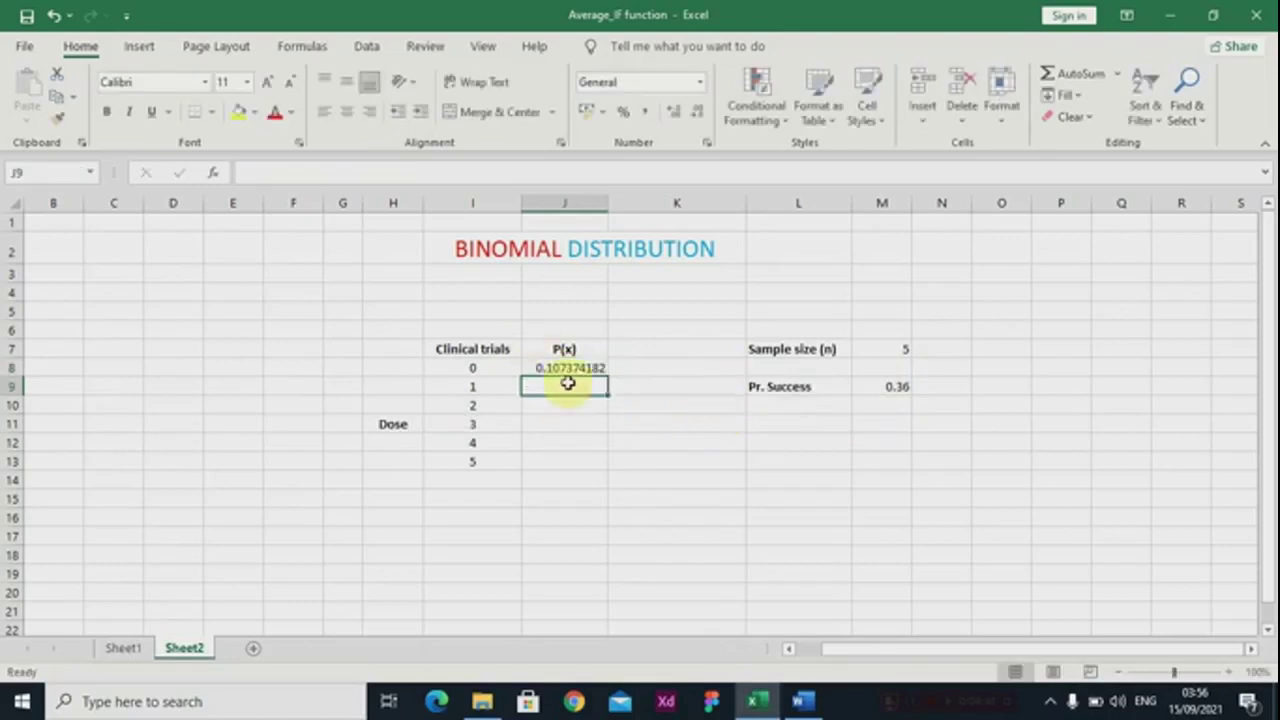
Enter =BINOM.DIST(1,5,0.36,FALSE) in J9, giving 0.301989888 for trial 1
{"action": "type", "text": "="}
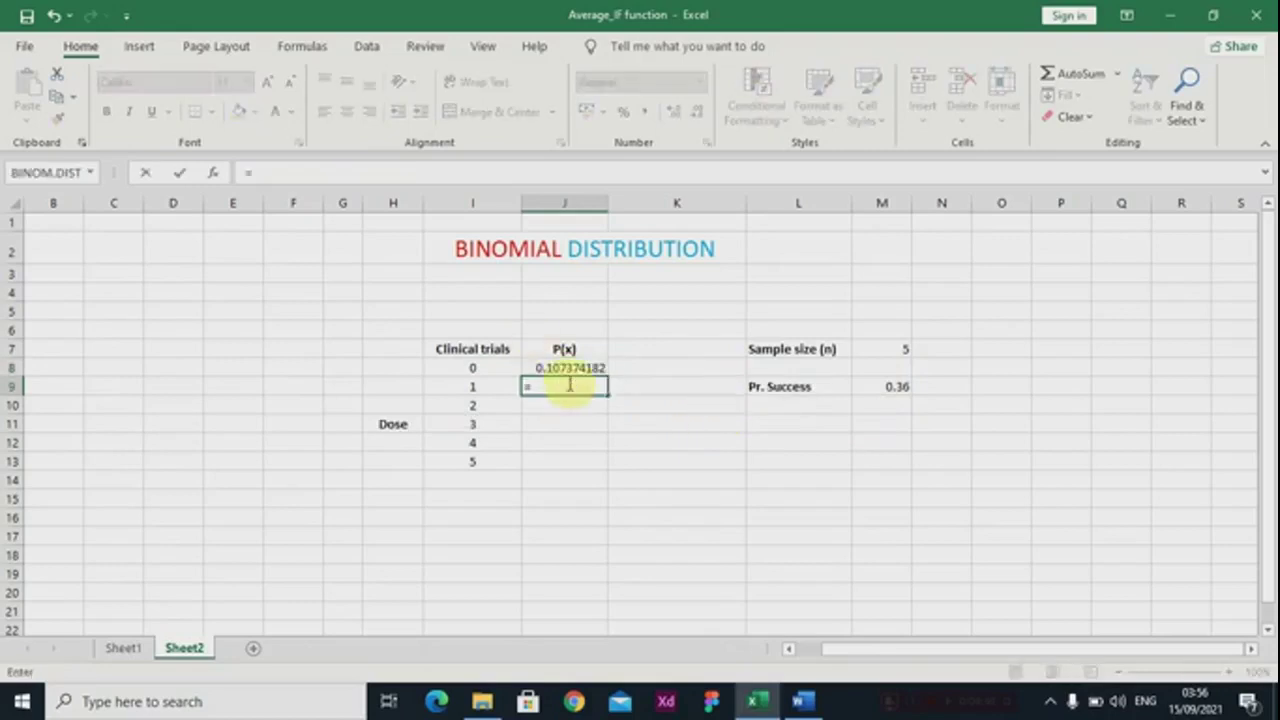
{"action": "type", "text": "binom"}
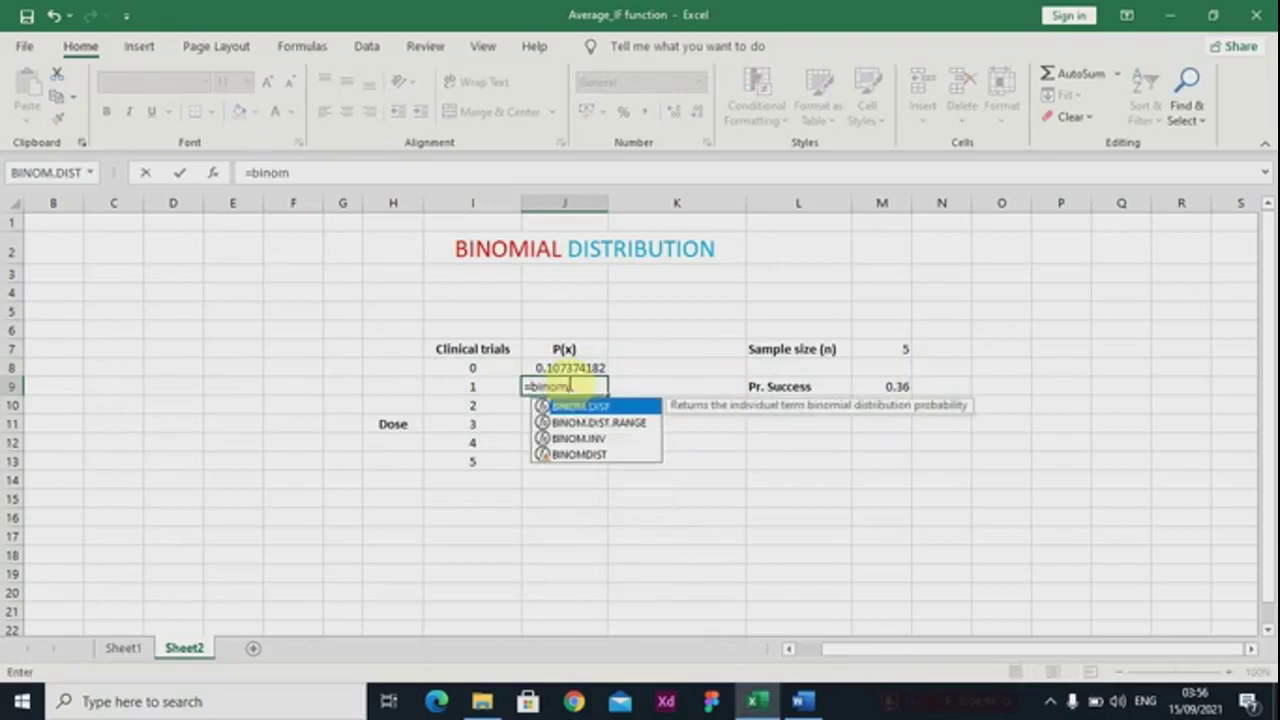
{"action": "key", "text": "Tab"}
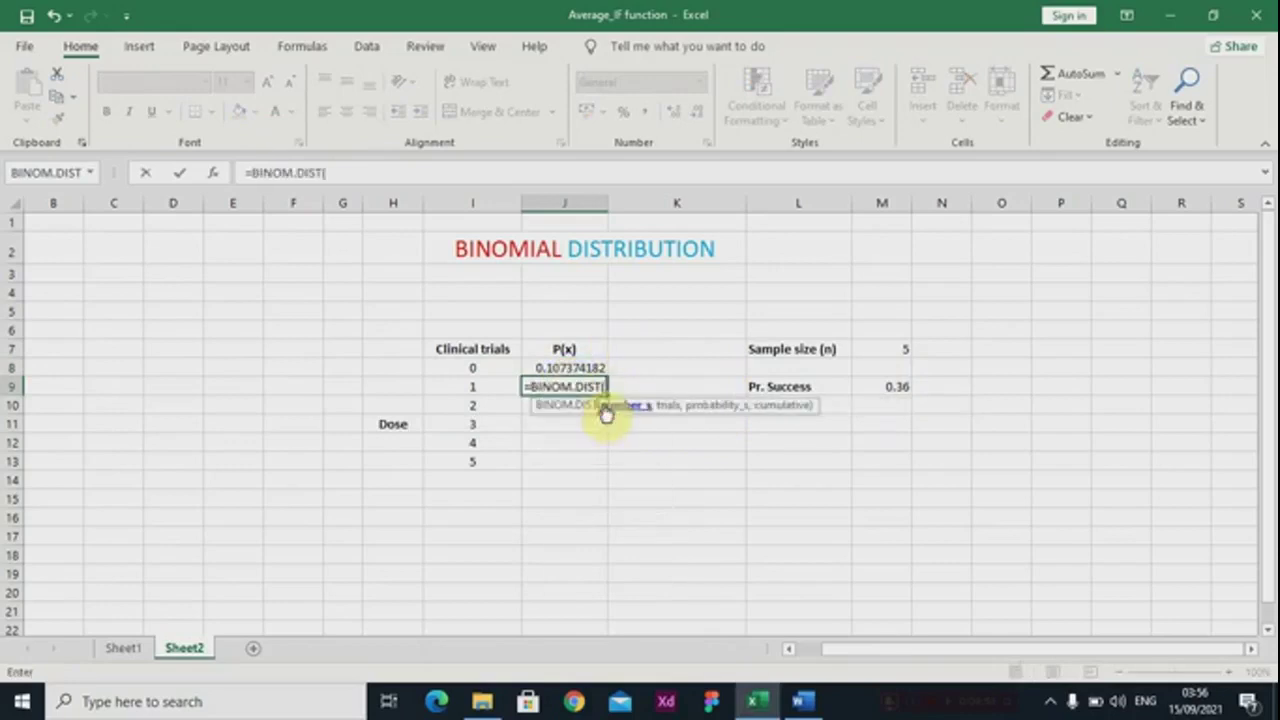
{"action": "type", "text": "1,"}
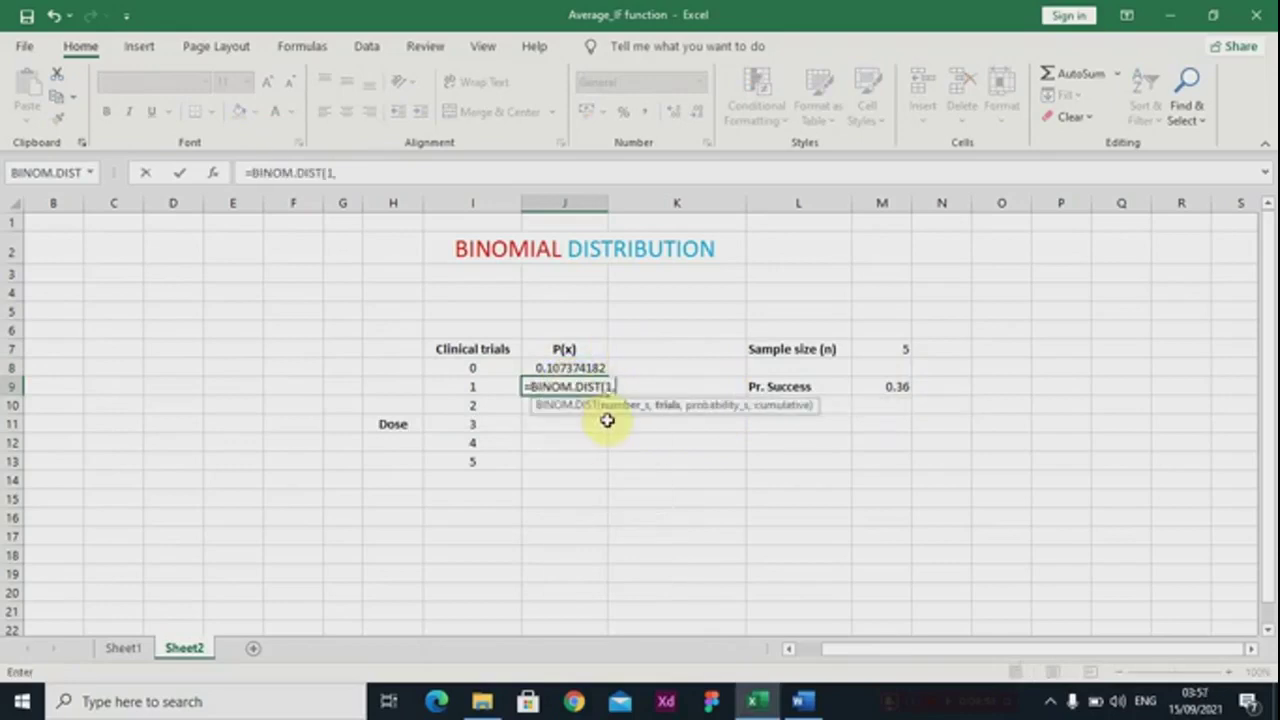
{"action": "type", "text": "5,0."}
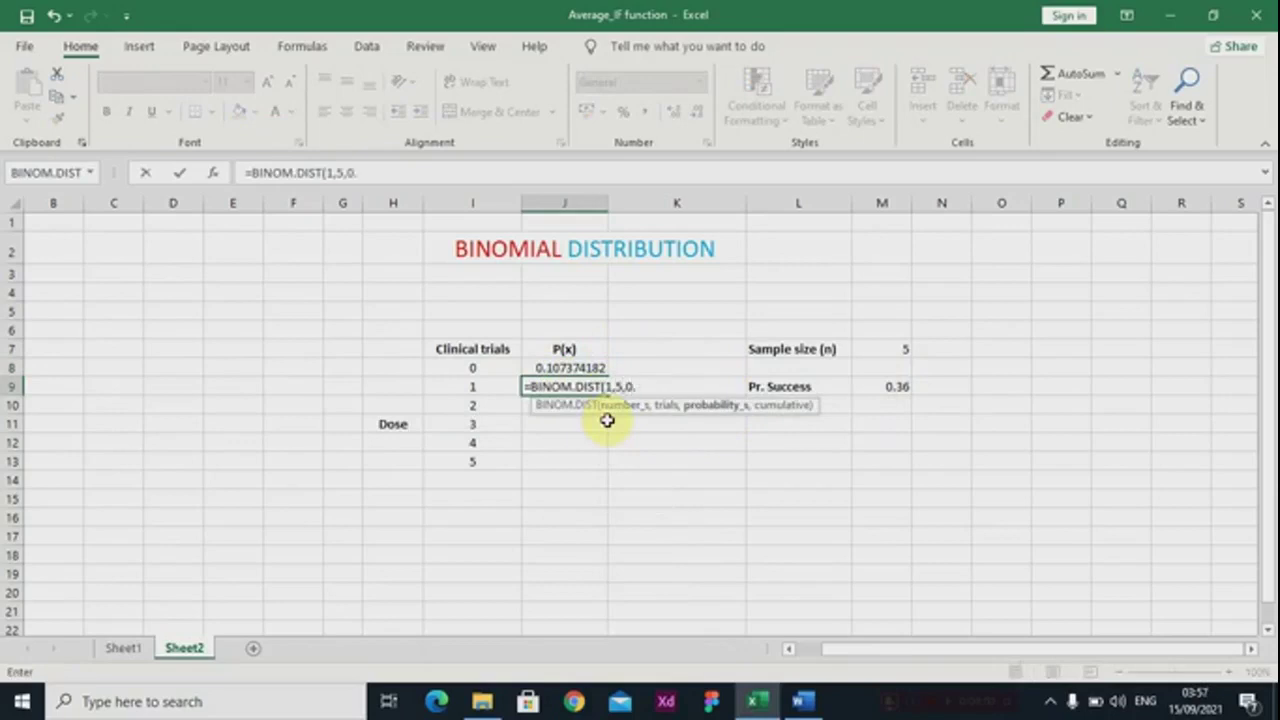
{"action": "type", "text": "36,"}
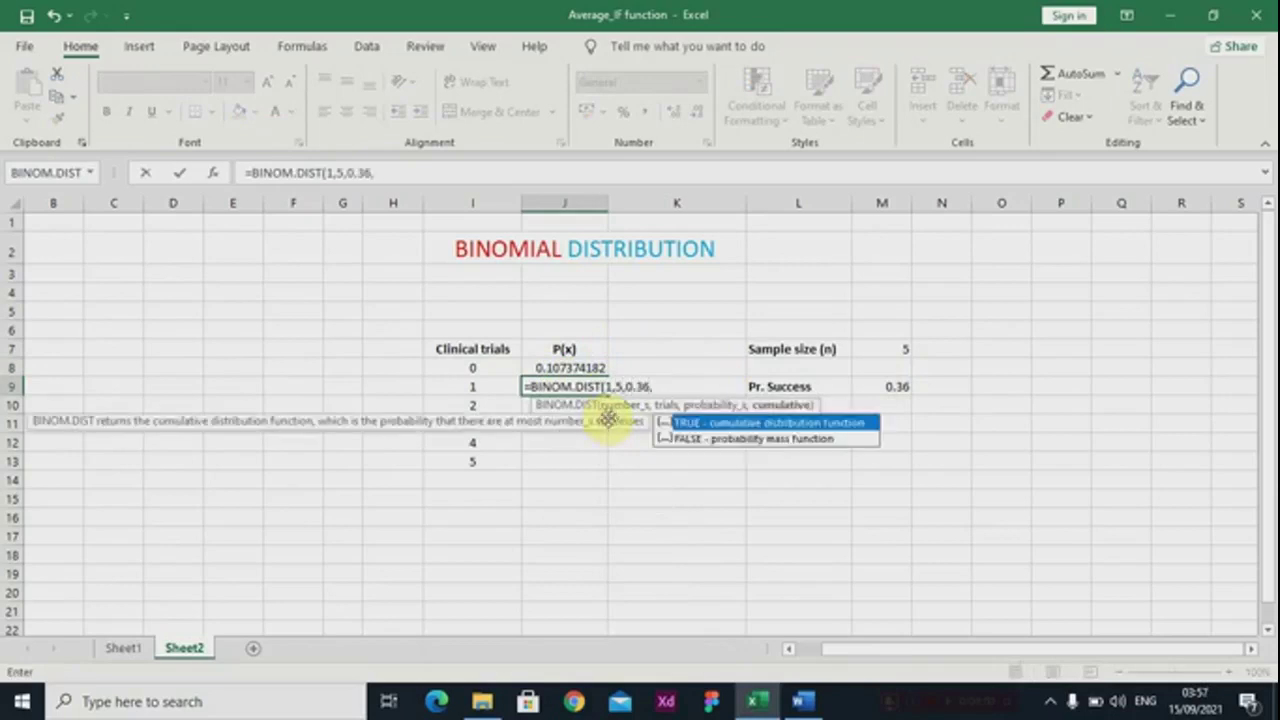
{"action": "left_click", "coordinate": [693, 441]}
{"action": "double_click", "coordinate": [693, 441]}
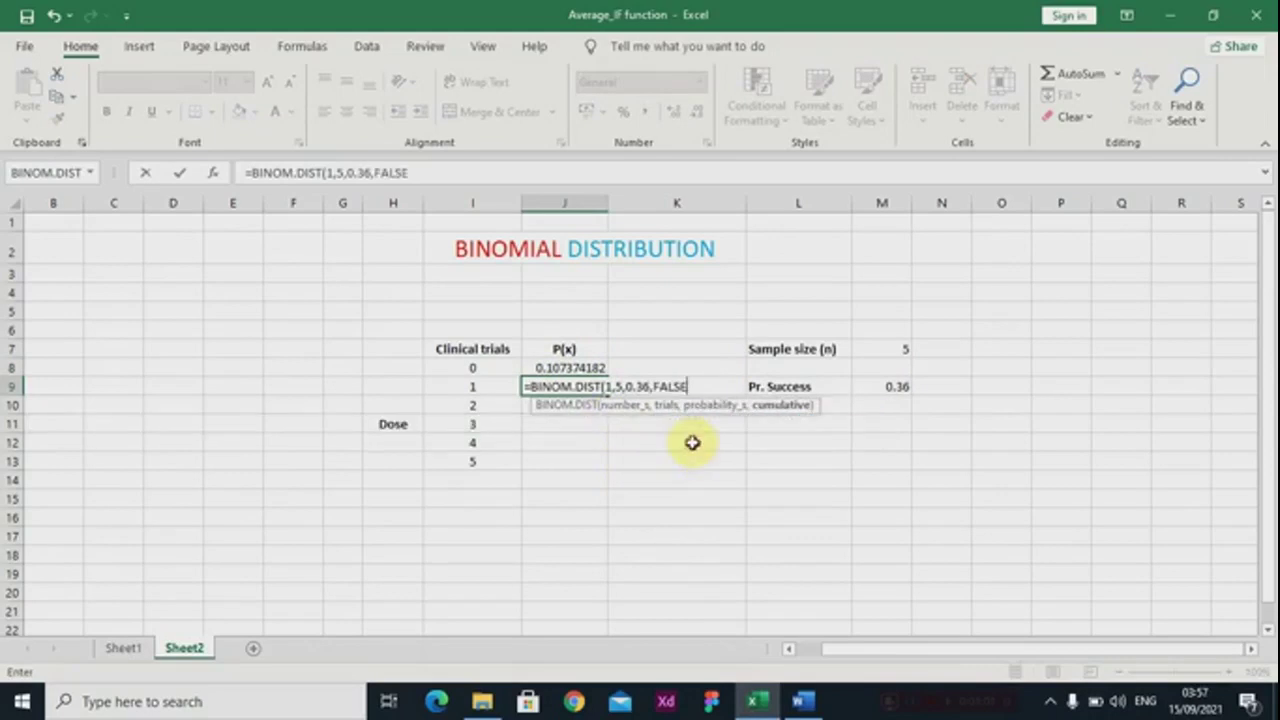
{"action": "key", "text": "Return"}
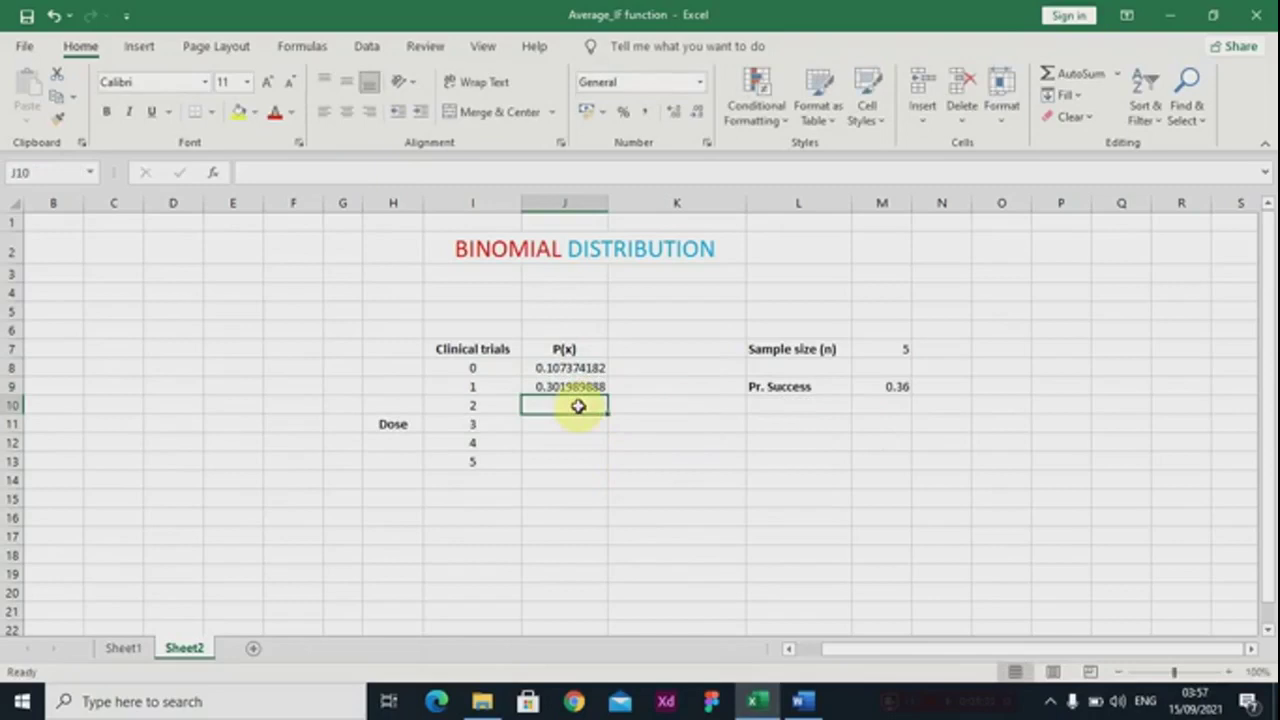
Enter =BINOM.DIST(2,5,0.36,FALSE) in J10, giving 0.339738624 for trial 2
{"action": "type", "text": "=bin"}
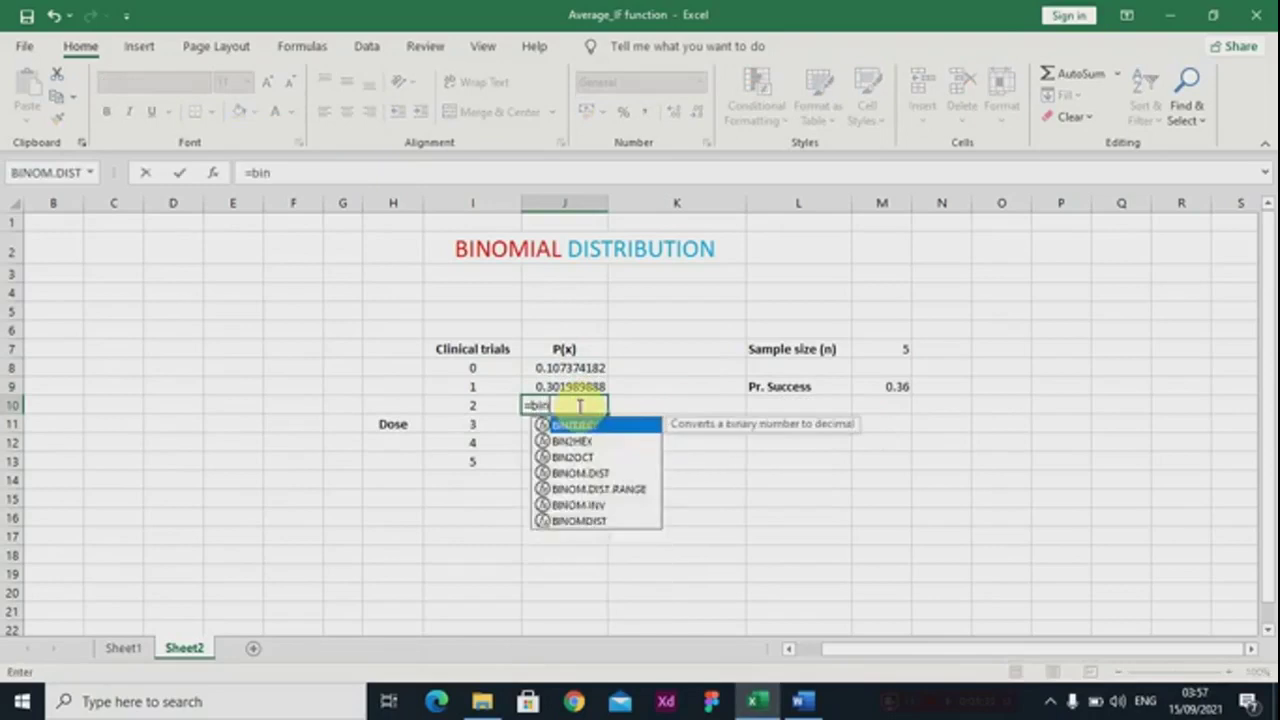
{"action": "type", "text": "om"}
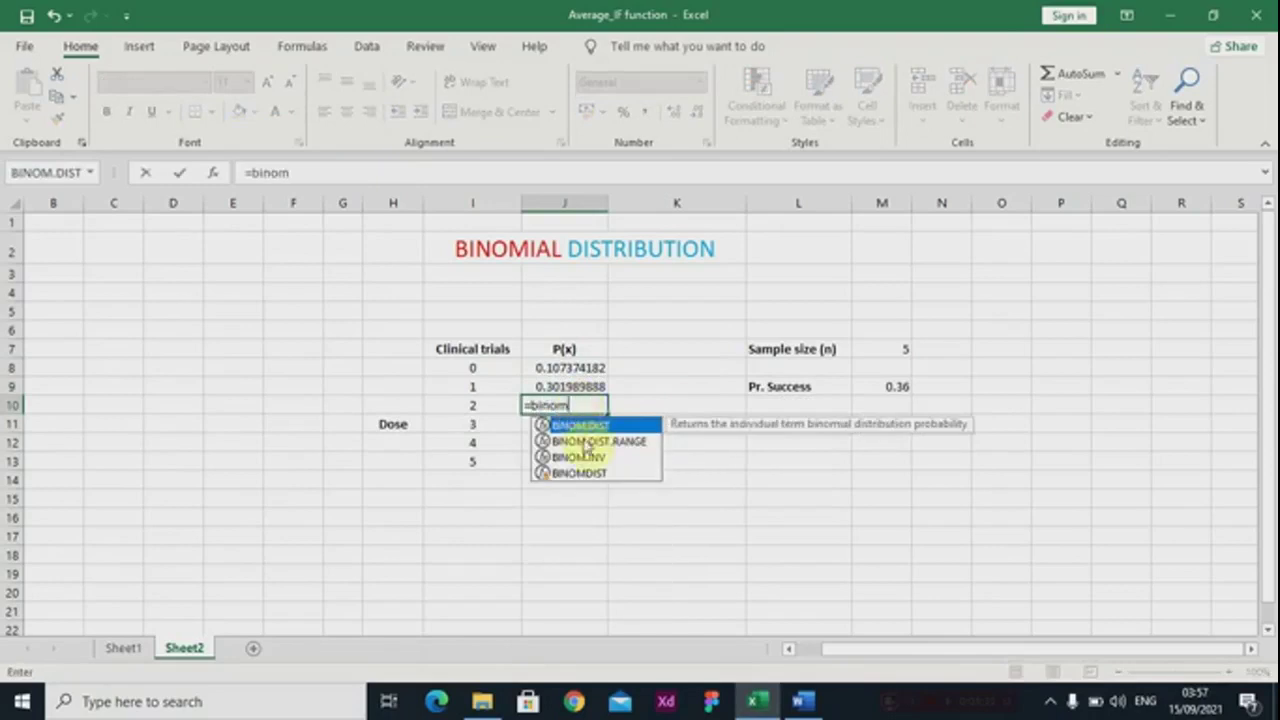
{"action": "double_click", "coordinate": [585, 426]}
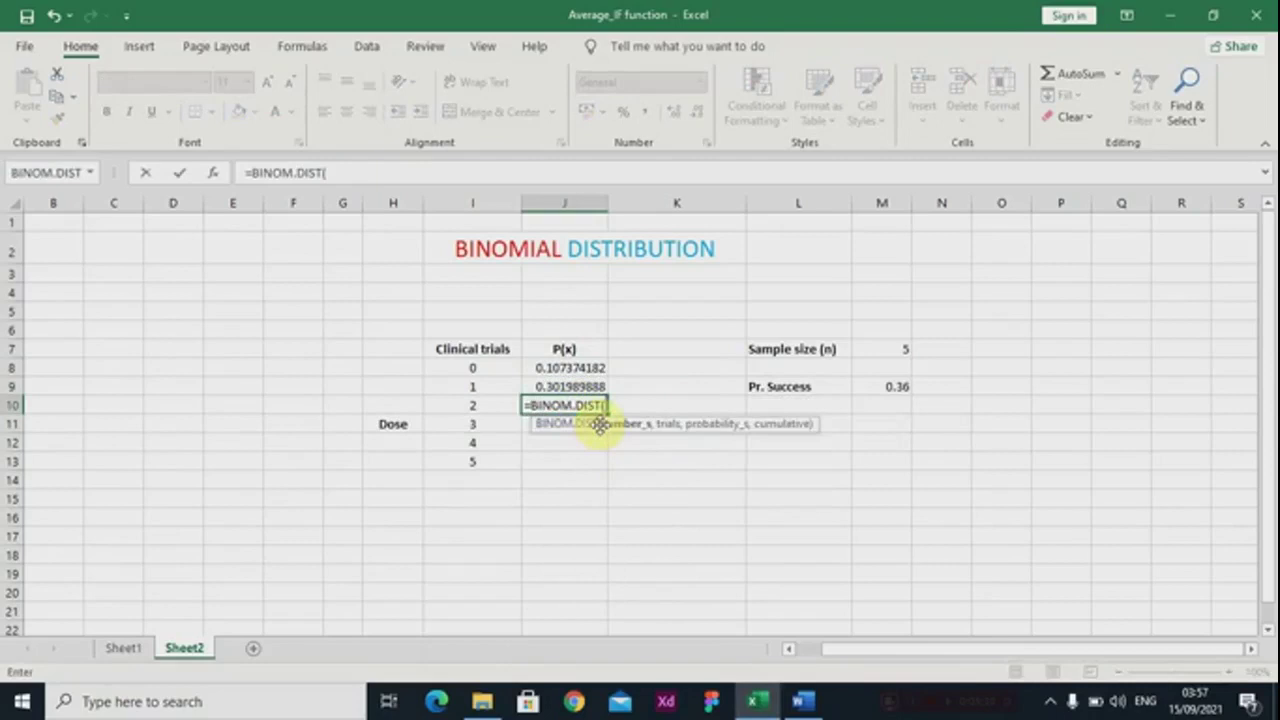
{"action": "type", "text": "2,5,0."}
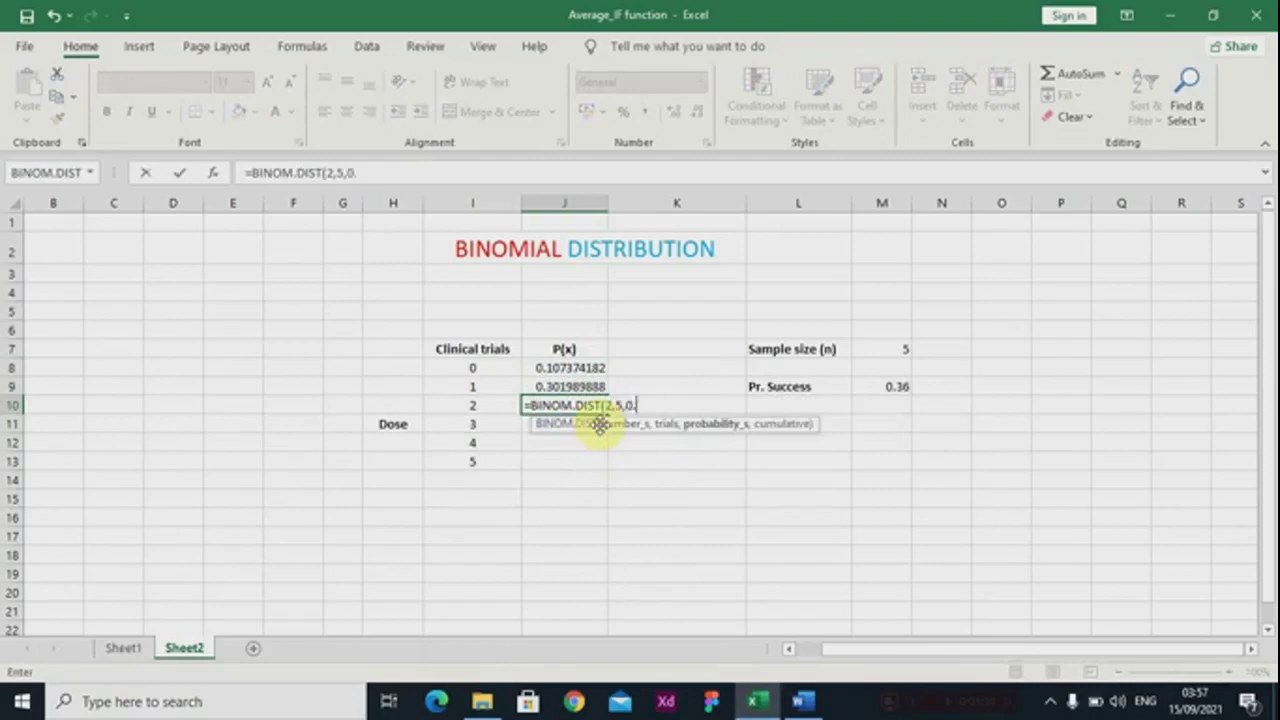
{"action": "type", "text": "36,"}
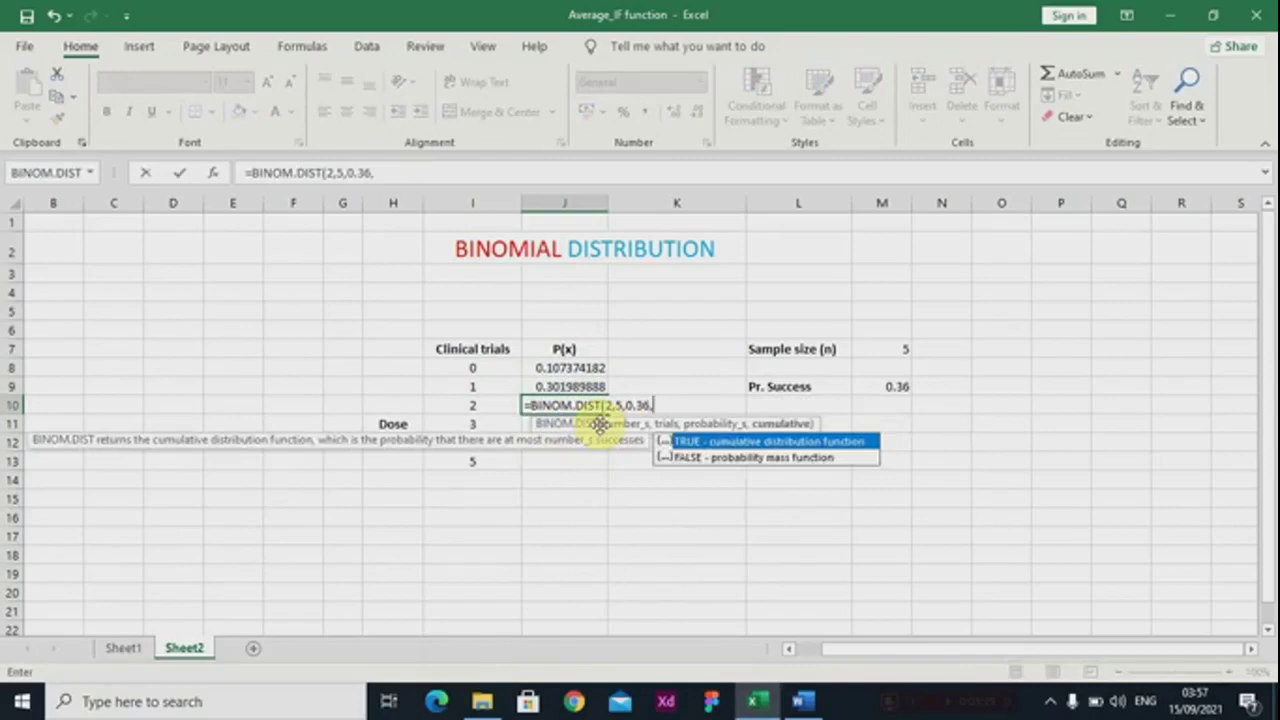
{"action": "double_click", "coordinate": [676, 457]}
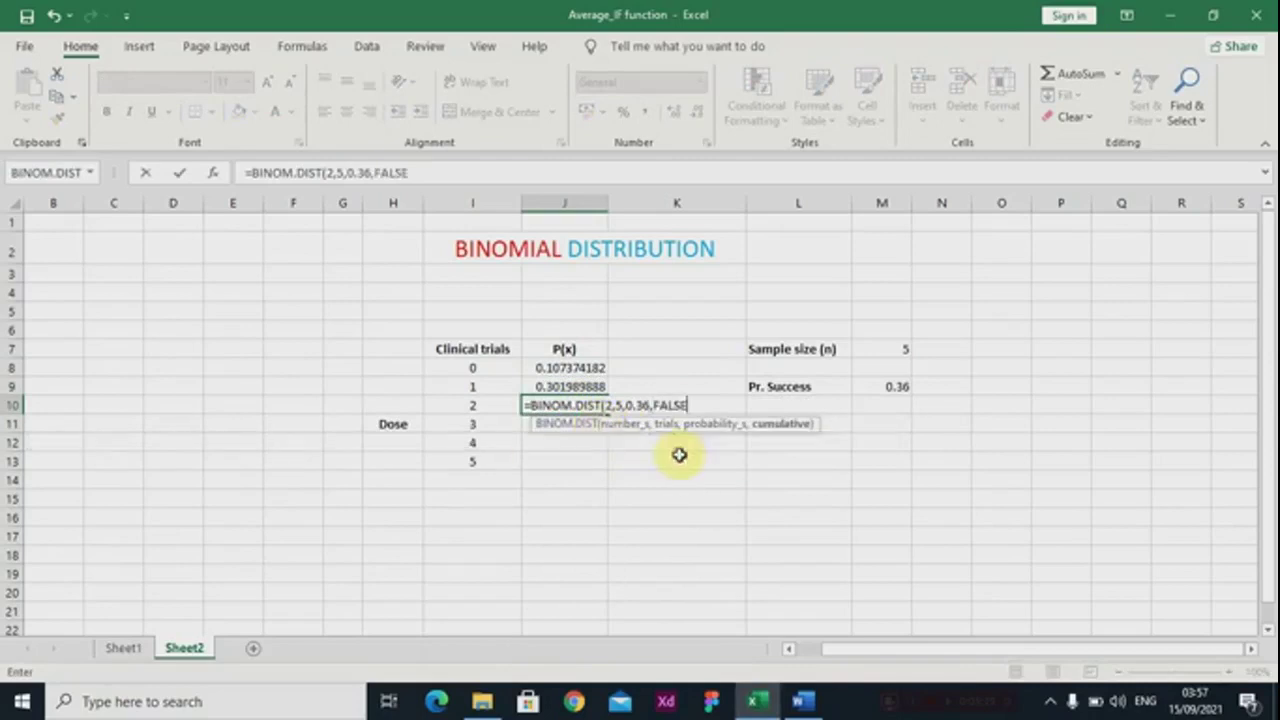
{"action": "key", "text": "Return"}
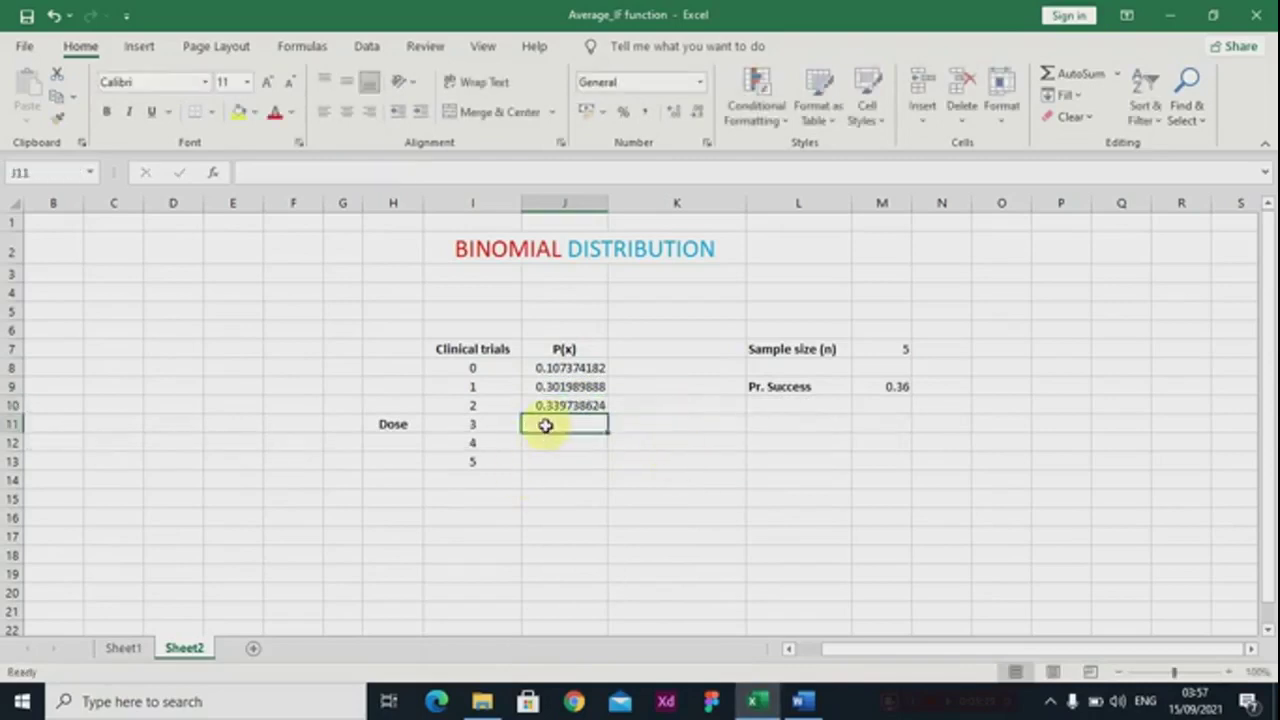
Enter =BINOM.DIST(3,5,0.36,FALSE) in J11, giving 0.191102976 for trial 3
{"action": "type", "text": "=bin"}
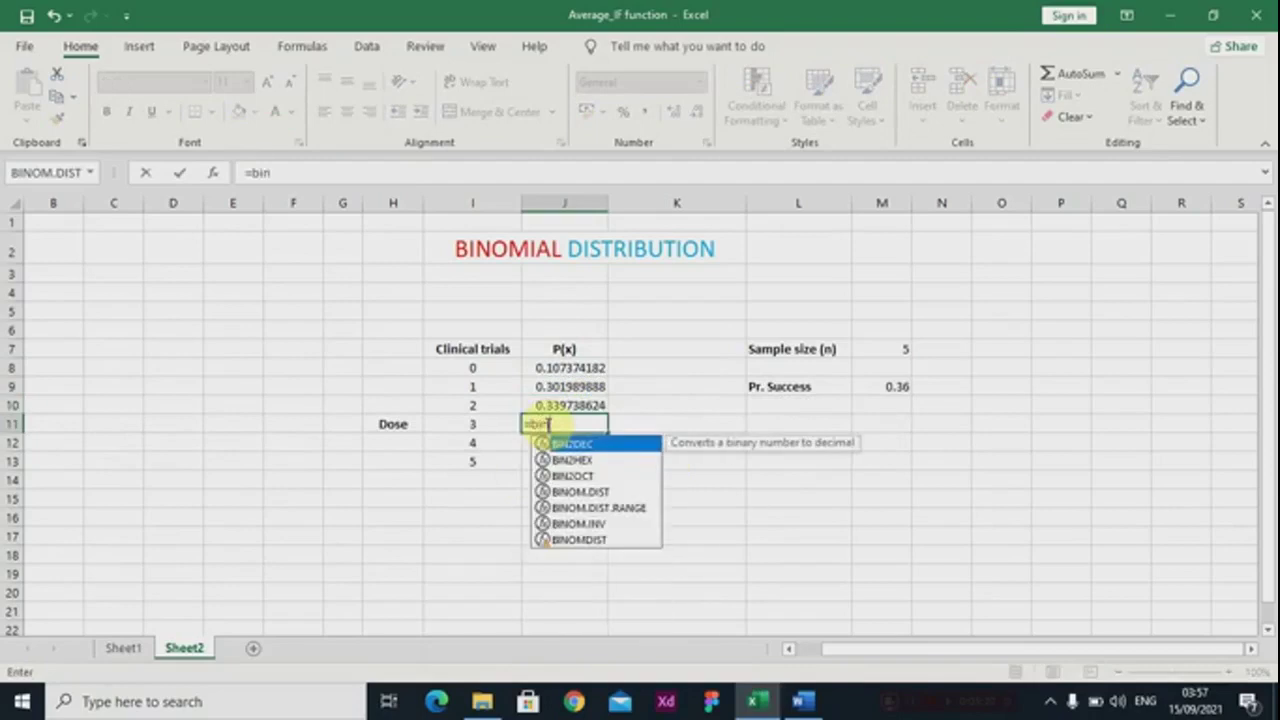
{"action": "type", "text": "om"}
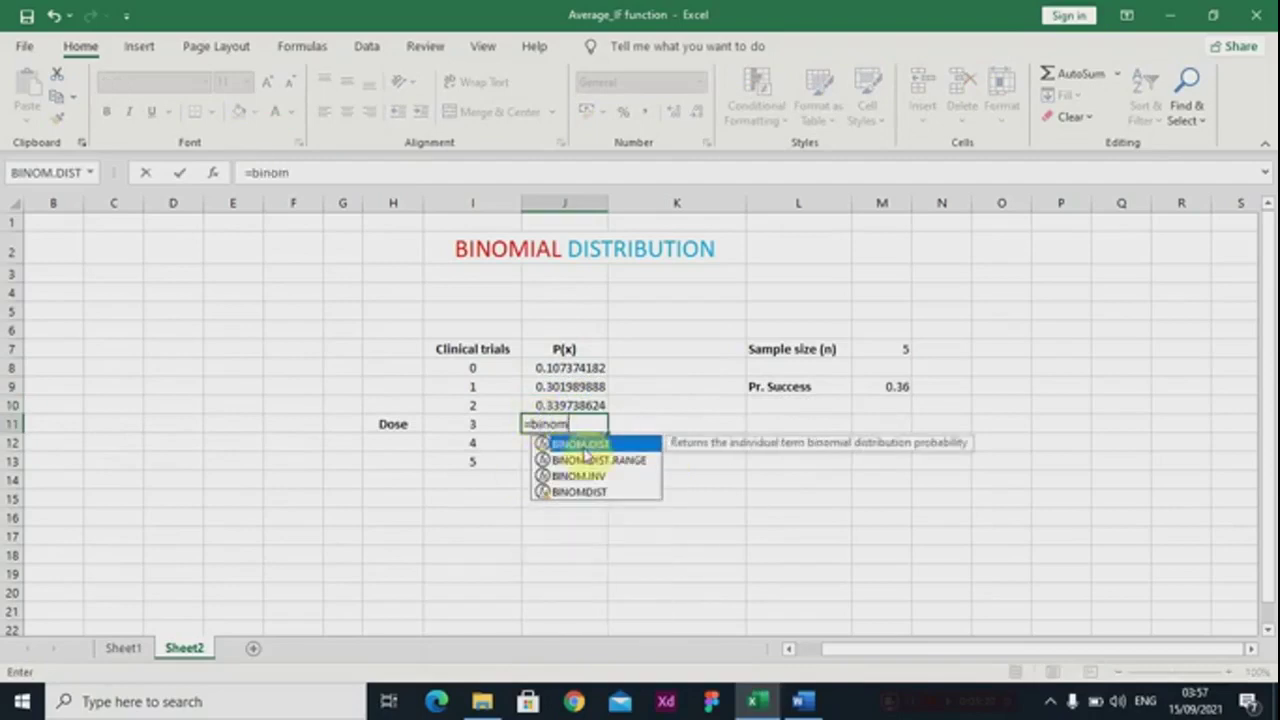
{"action": "double_click", "coordinate": [586, 448]}
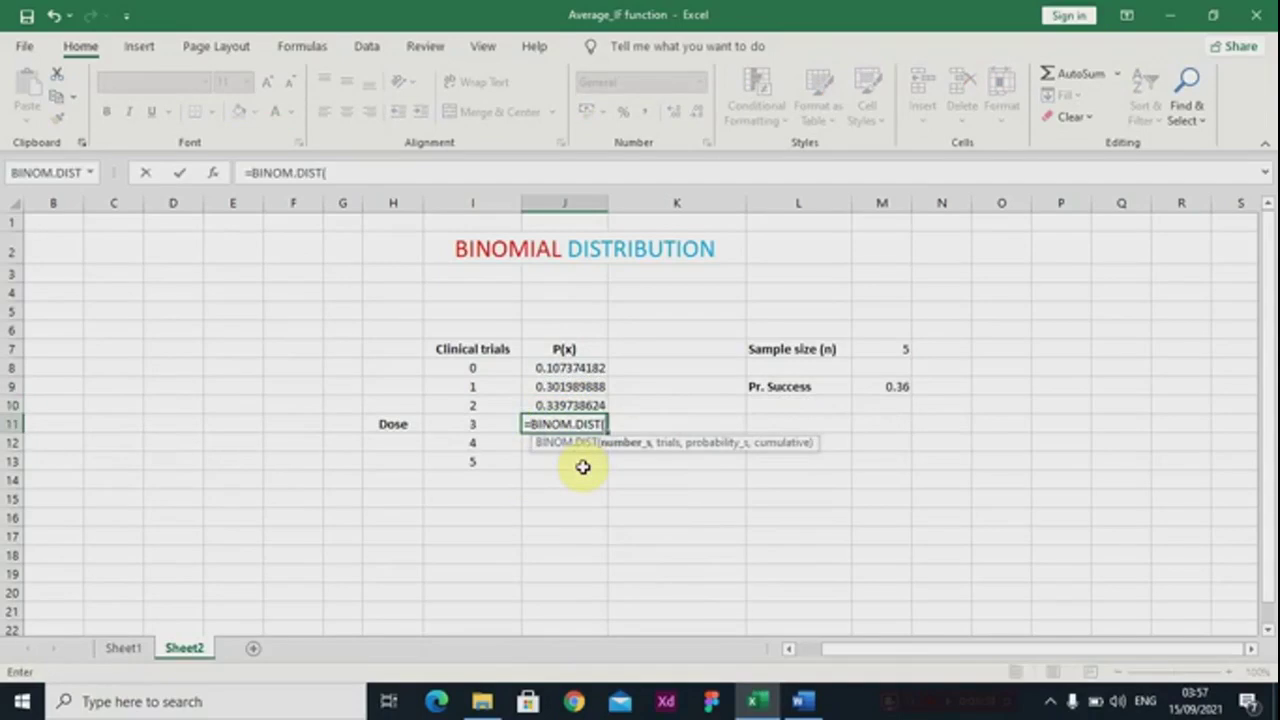
{"action": "type", "text": "3,5,0.36"}
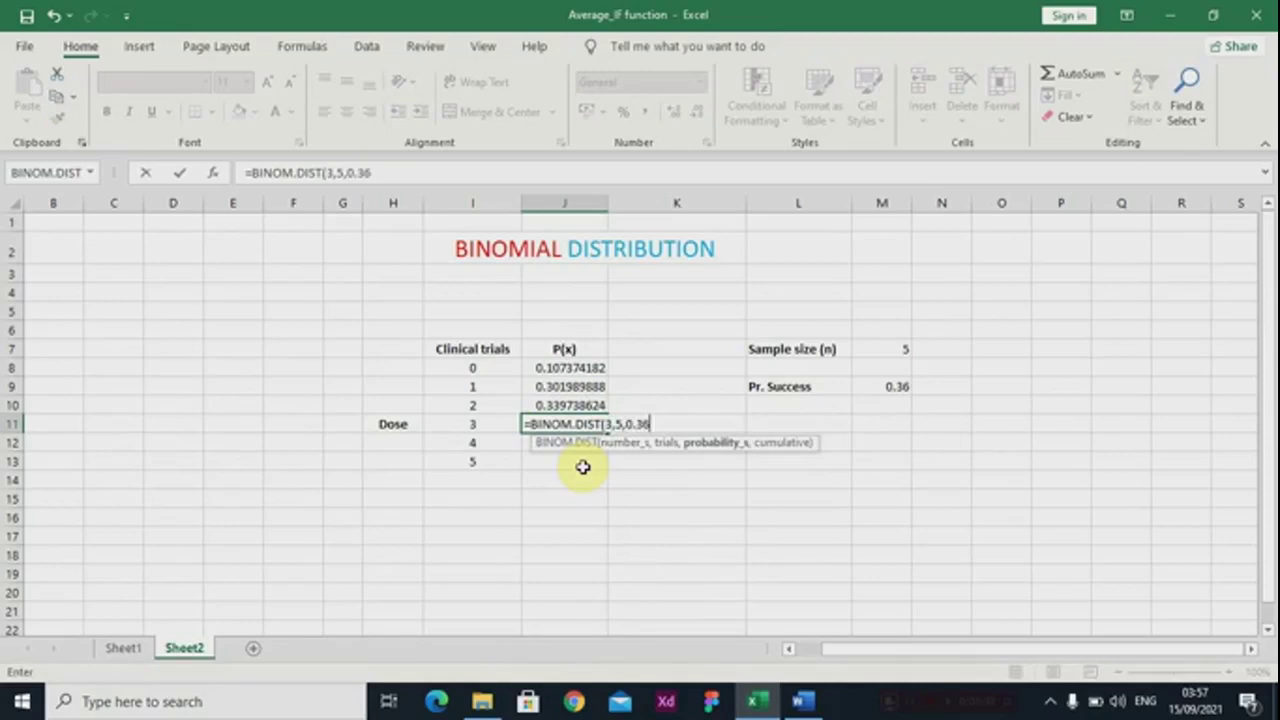
{"action": "type", "text": ","}
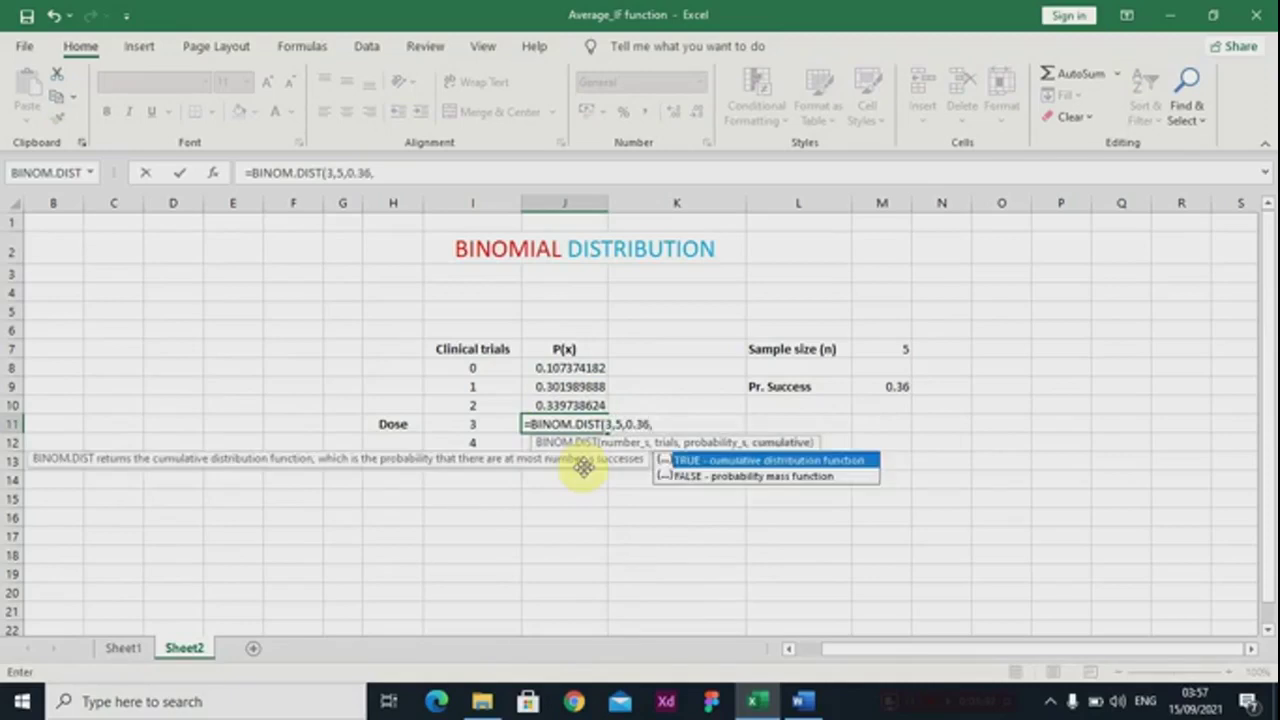
{"action": "left_click", "coordinate": [704, 475]}
{"action": "double_click", "coordinate": [704, 475]}
{"action": "type", "text": ")"}
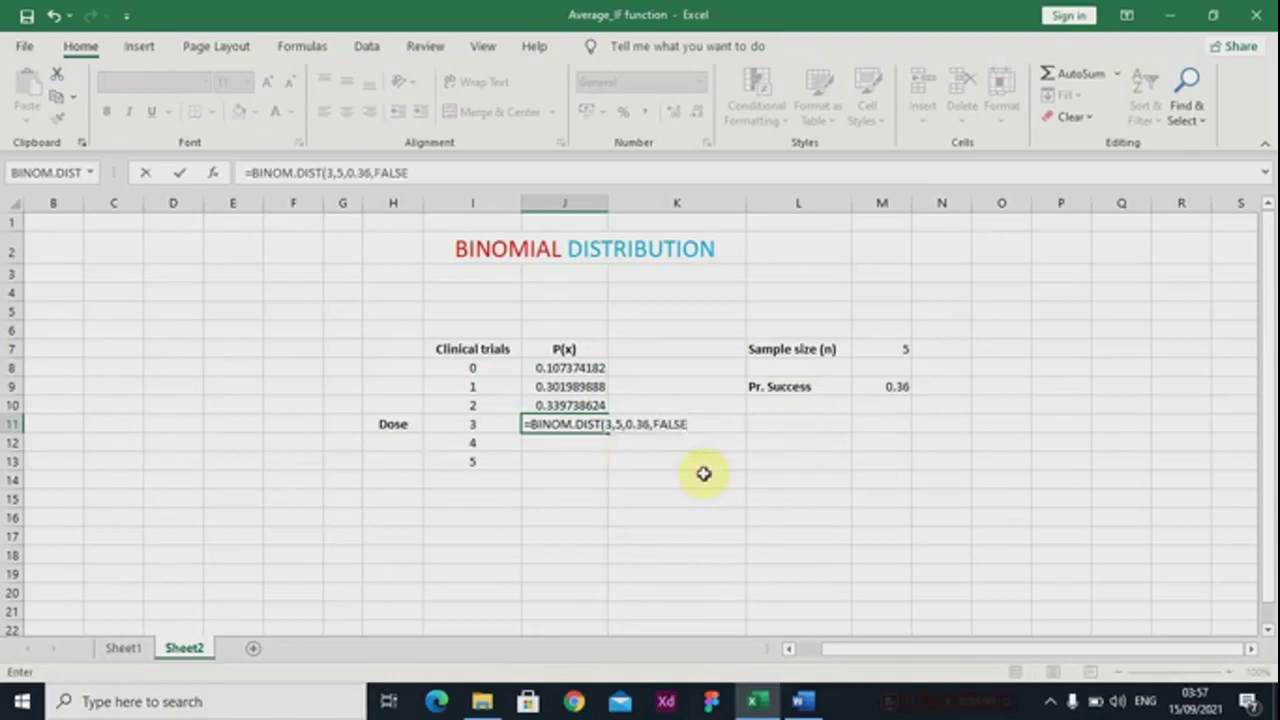
{"action": "key", "text": "Return"}
Enter =BINOM.DIST(4,5,0.36,FALSE) in J12, giving 0.053747712 for trial 4
{"action": "type", "text": "="}
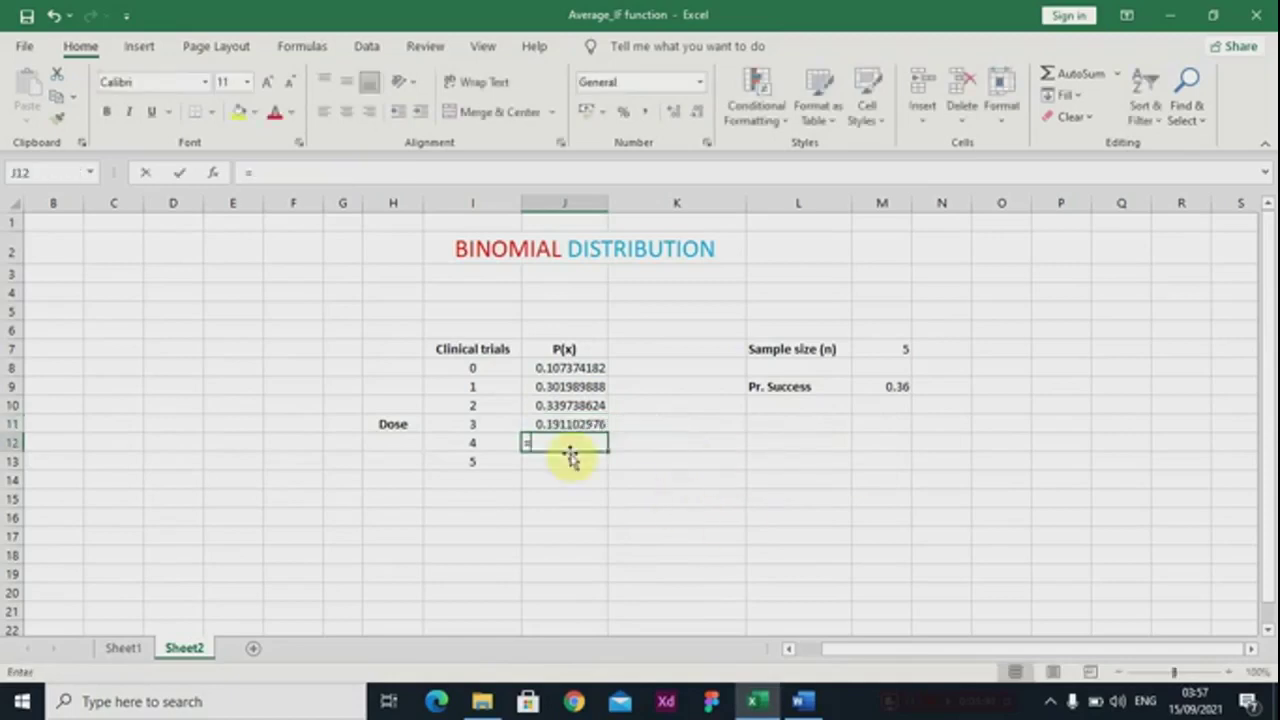
{"action": "type", "text": "binom"}
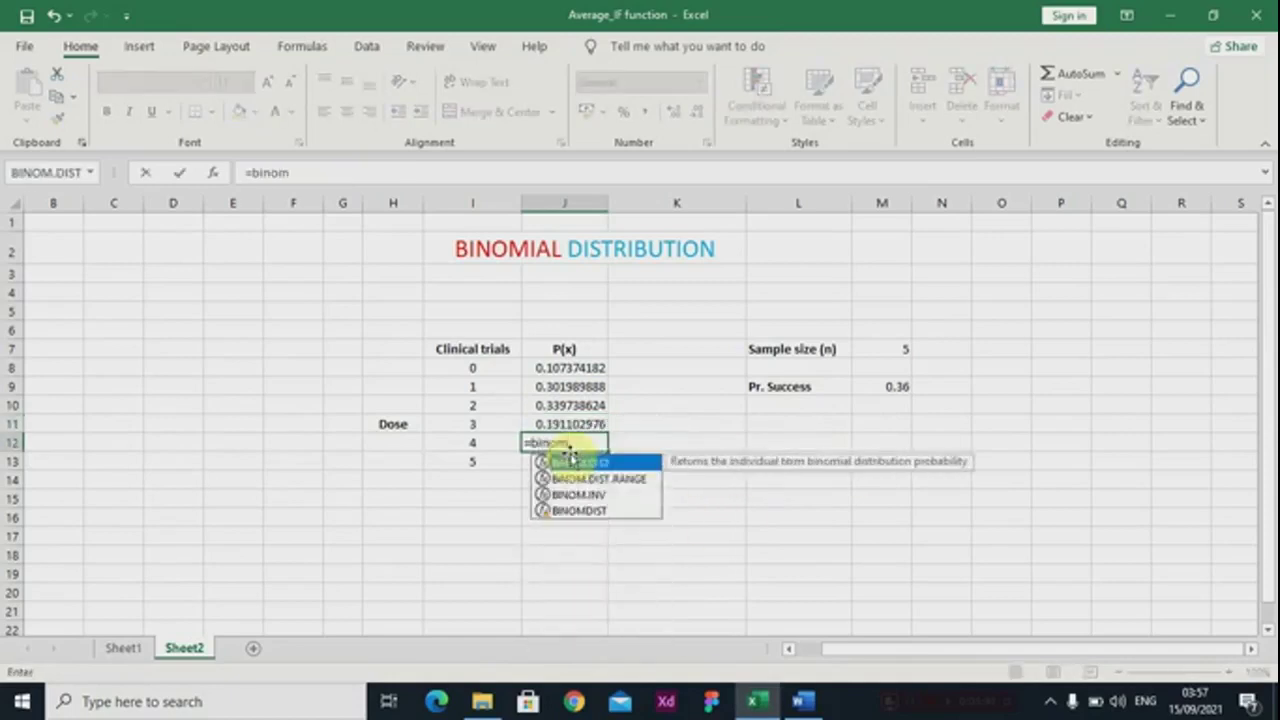
{"action": "double_click", "coordinate": [568, 464]}
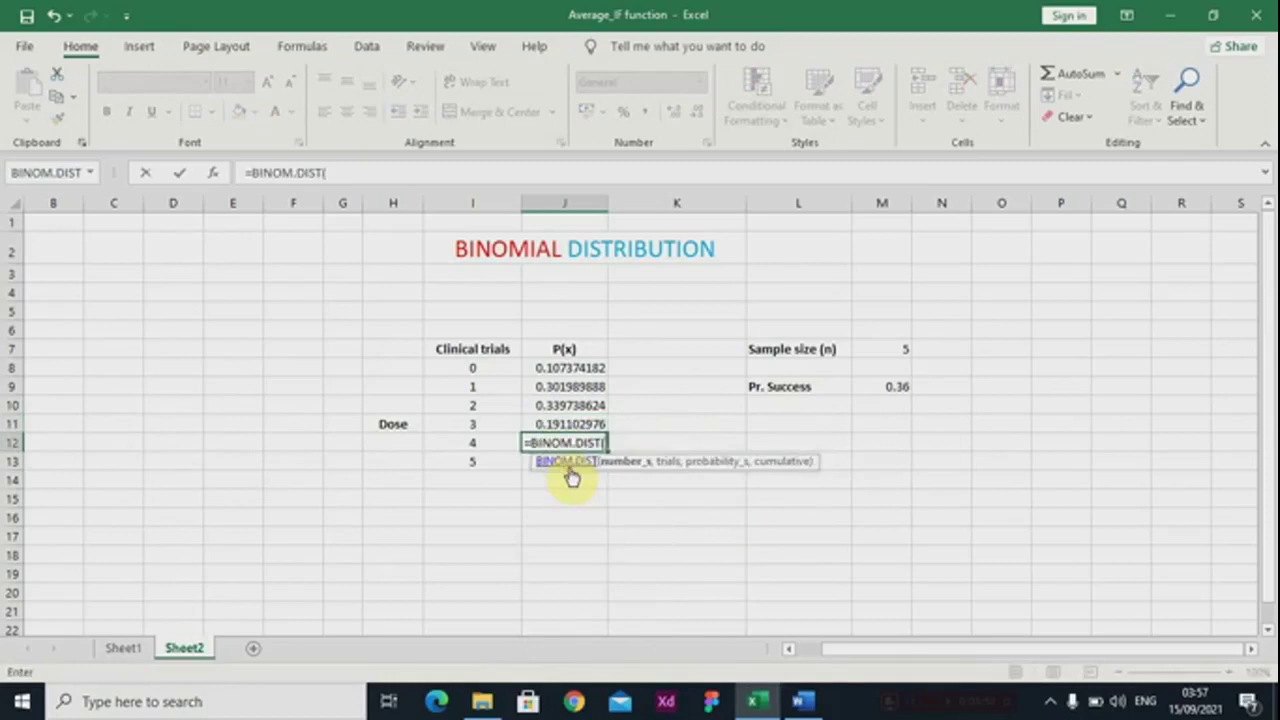
{"action": "type", "text": "4,5,0.36"}
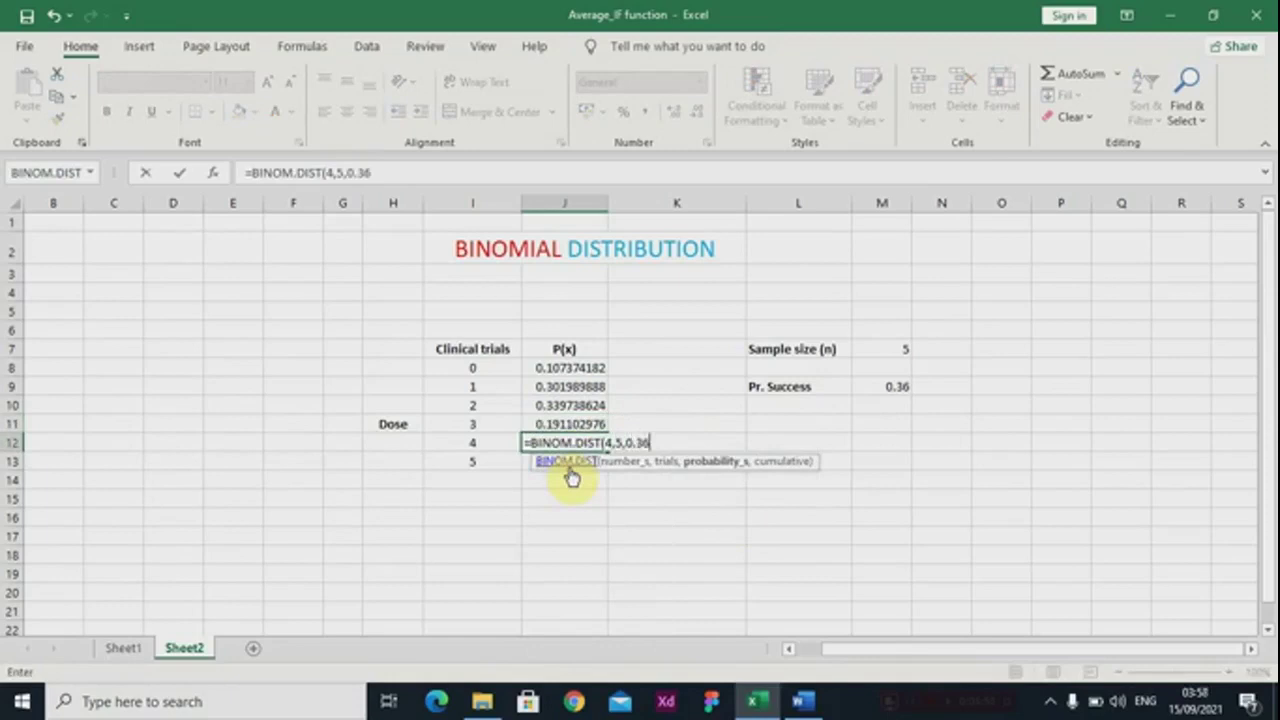
{"action": "type", "text": ","}
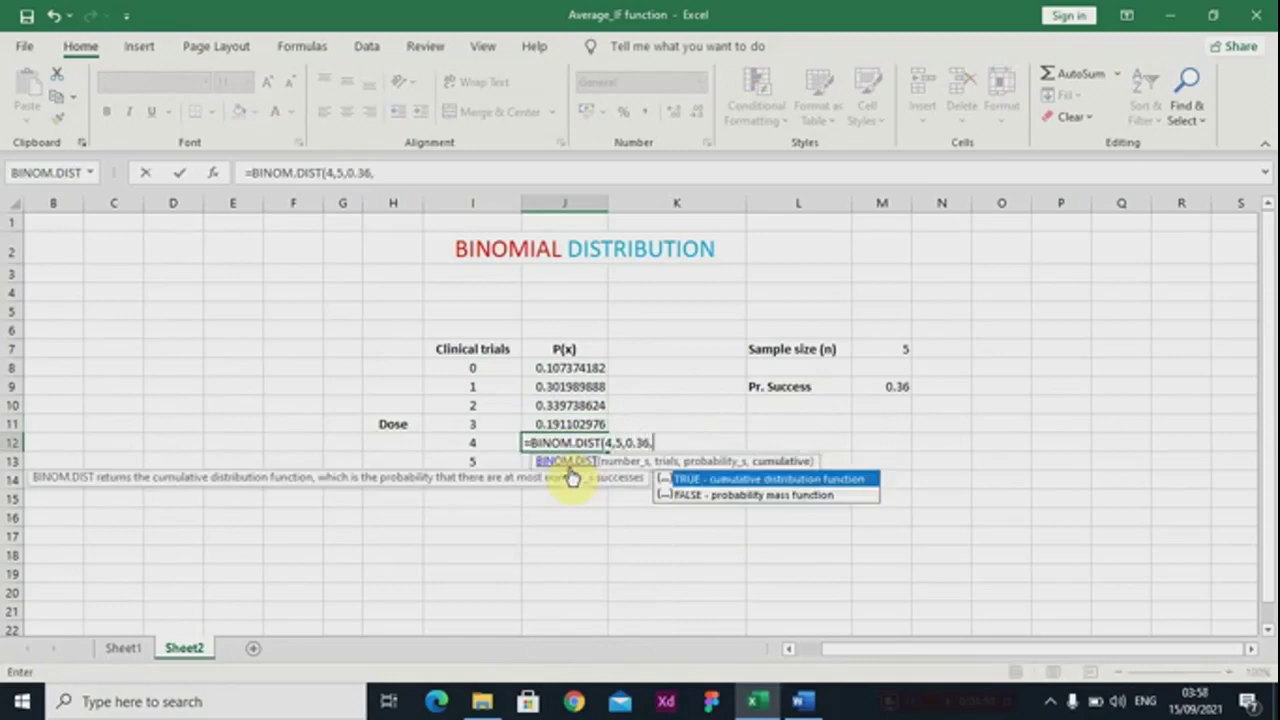
{"action": "double_click", "coordinate": [700, 494]}
{"action": "key", "text": "Return"}
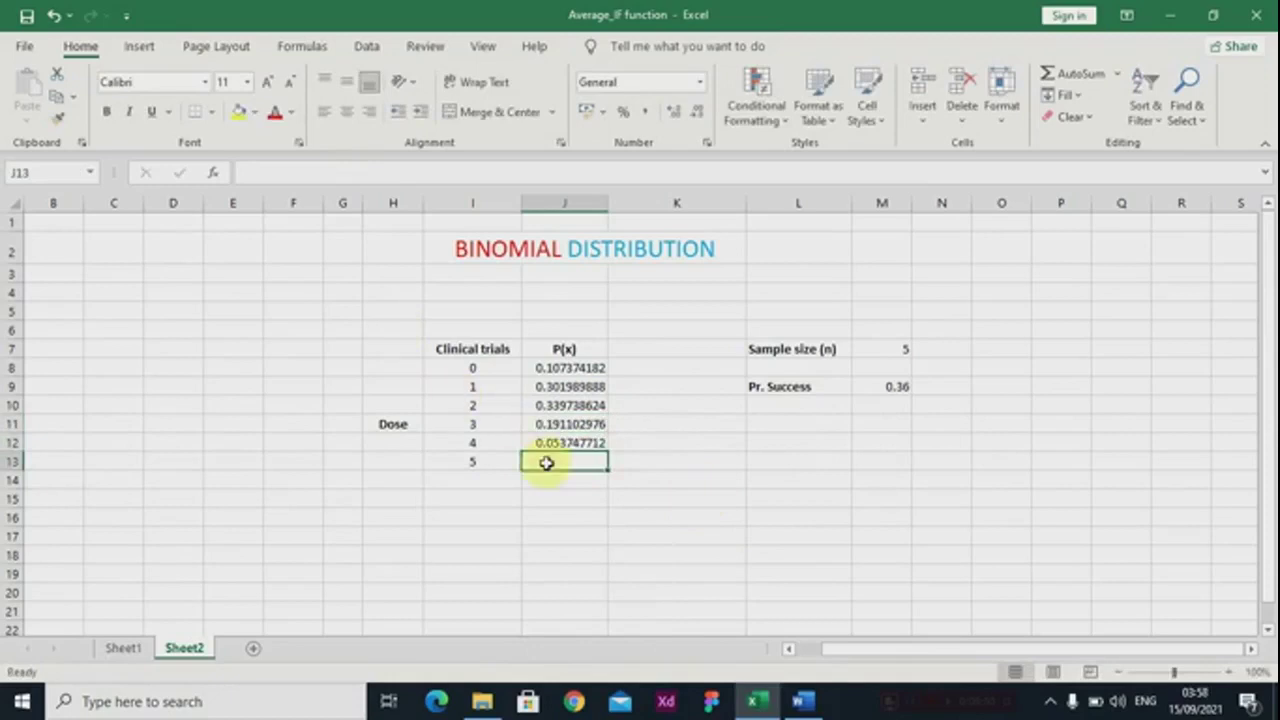
Enter =BINOM.DIST(5,5,0.36,FALSE) in J13, giving 0.006046618 for trial 5
{"action": "type", "text": "=bino"}
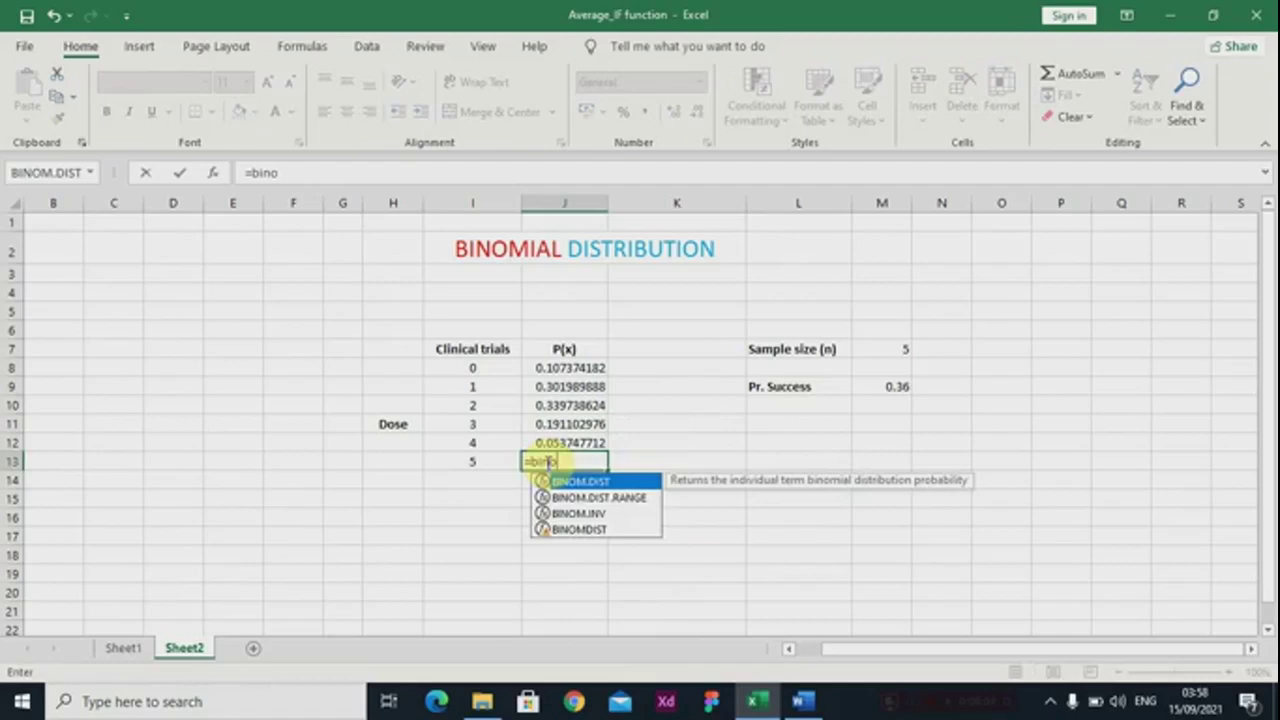
{"action": "double_click", "coordinate": [579, 483]}
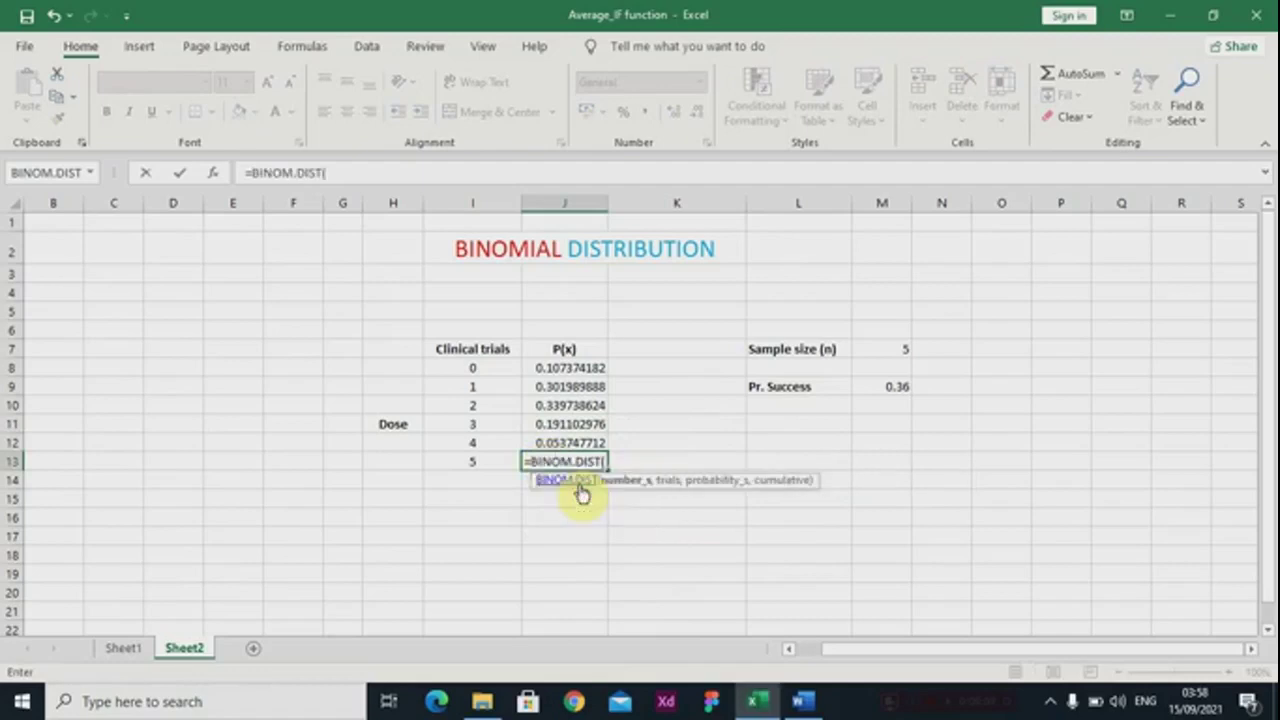
{"action": "type", "text": "5,5,"}
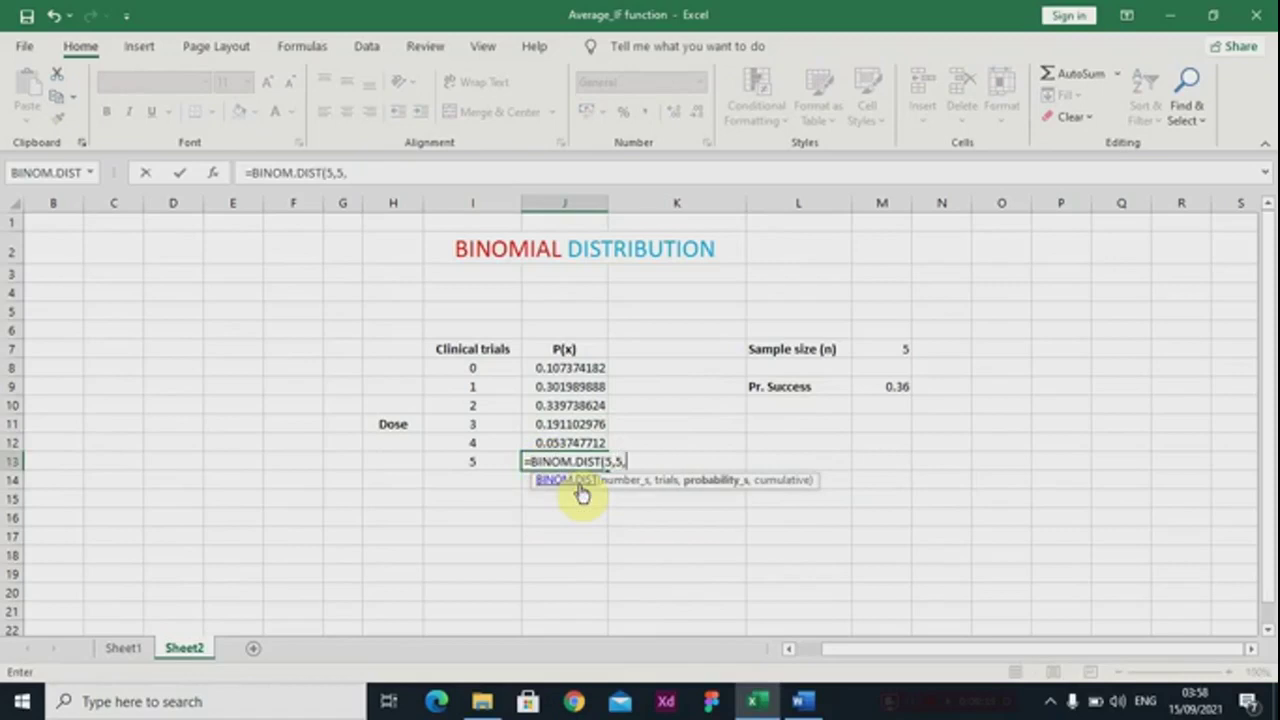
{"action": "type", "text": "0.36,"}
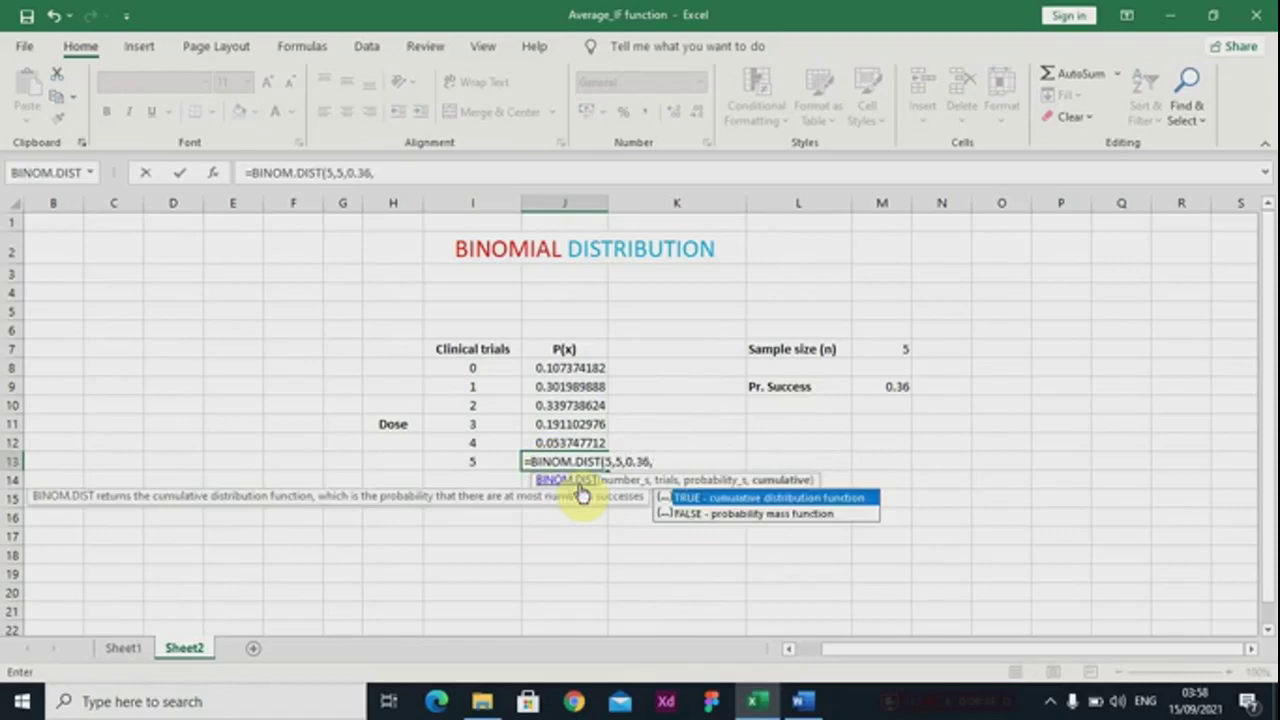
{"action": "double_click", "coordinate": [690, 514]}
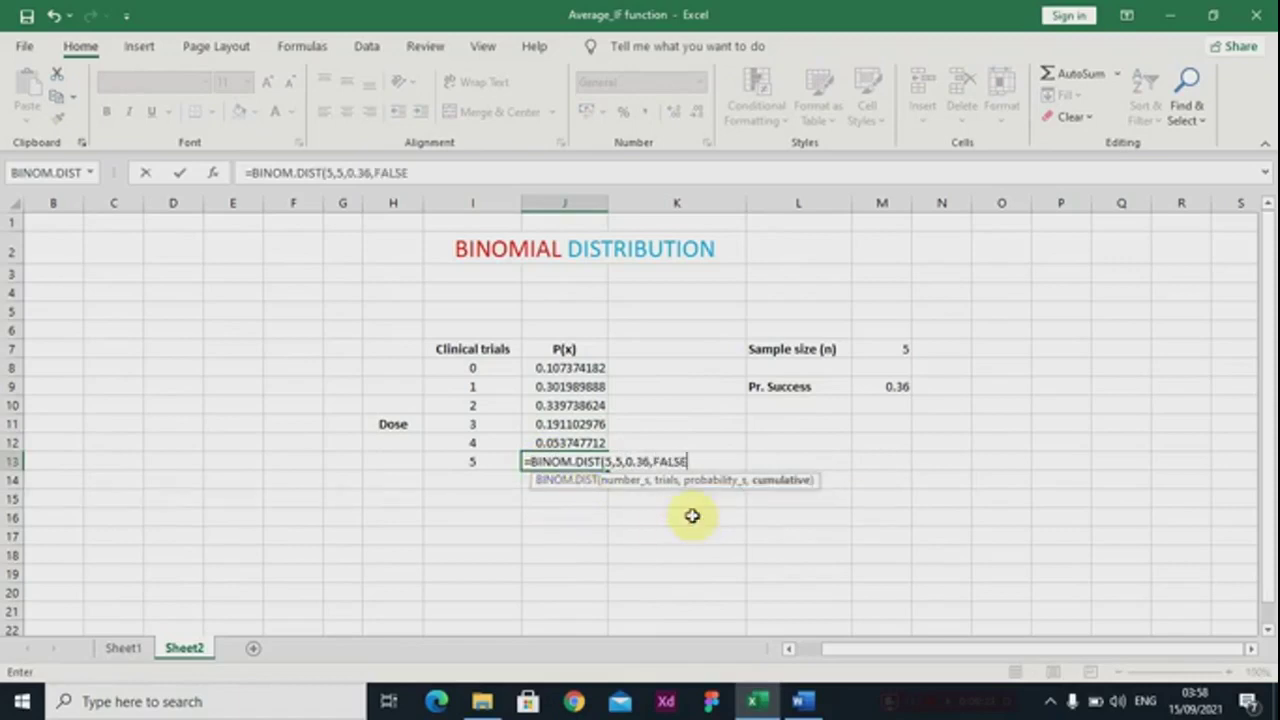
{"action": "key", "text": "Return"}
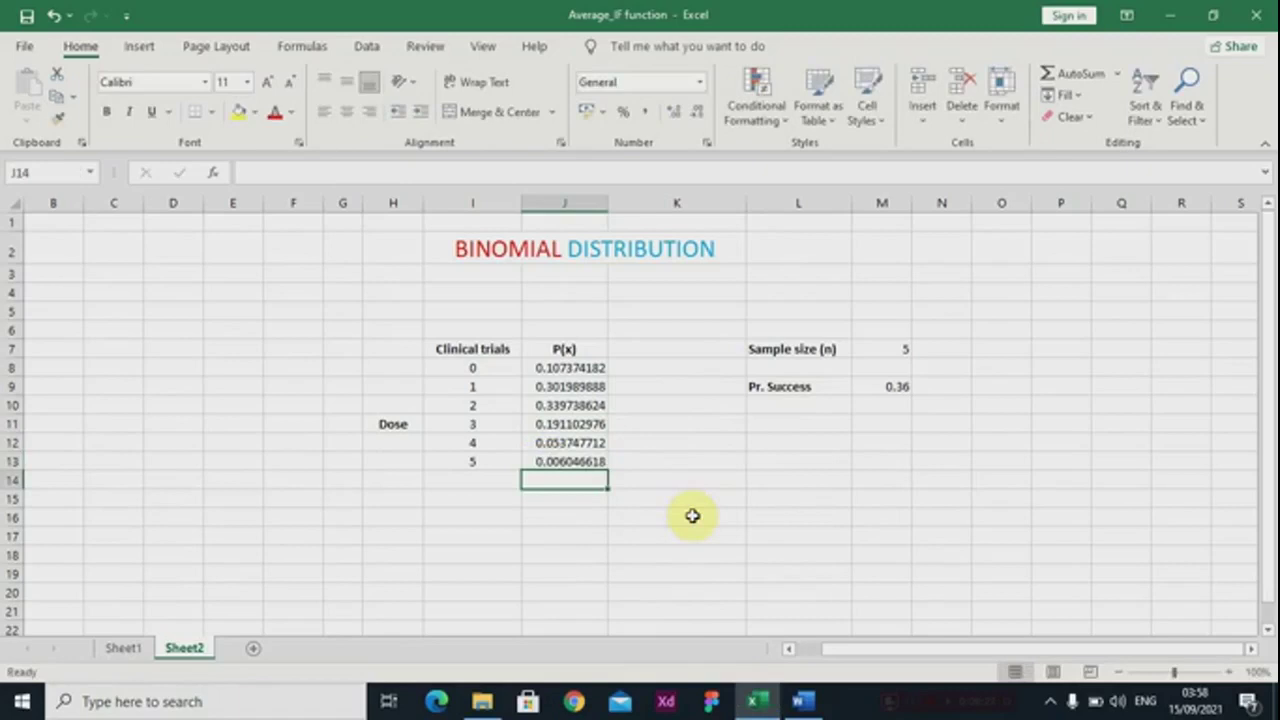
Select the whole P(x) column J and centre its values from the Home tab
{"action": "left_click", "coordinate": [587, 366]}
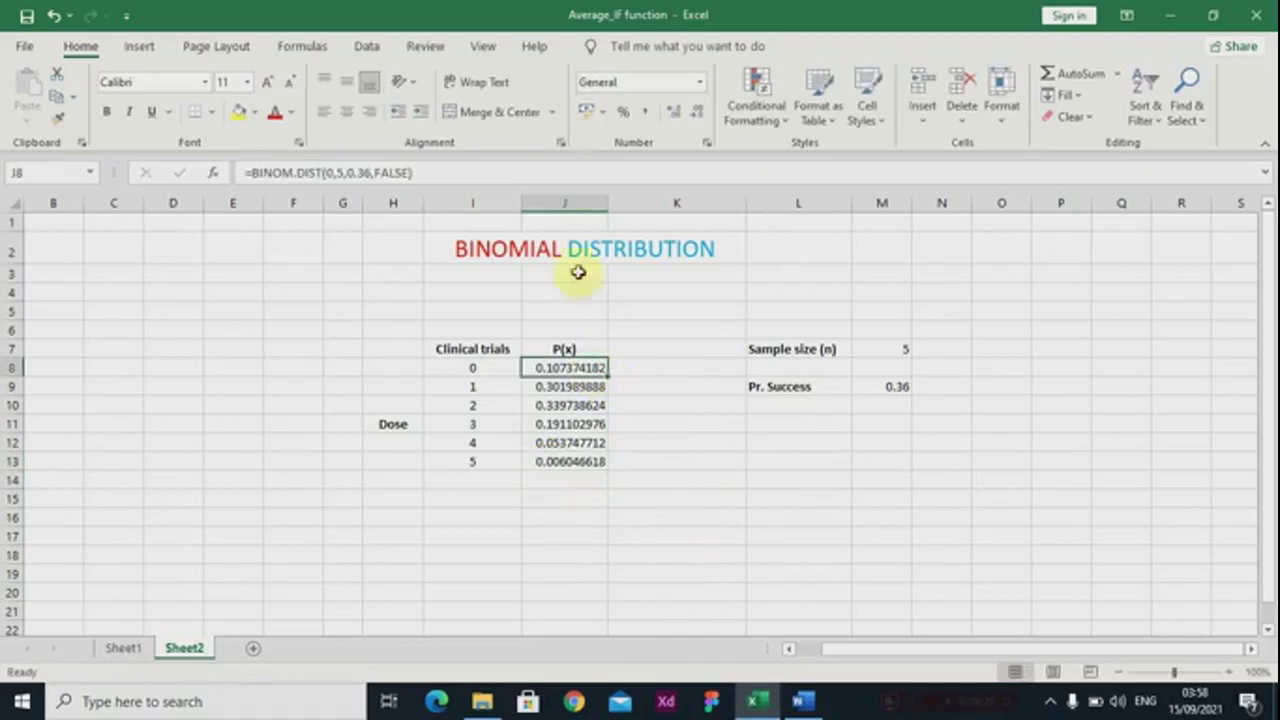
{"action": "left_click", "coordinate": [575, 204]}
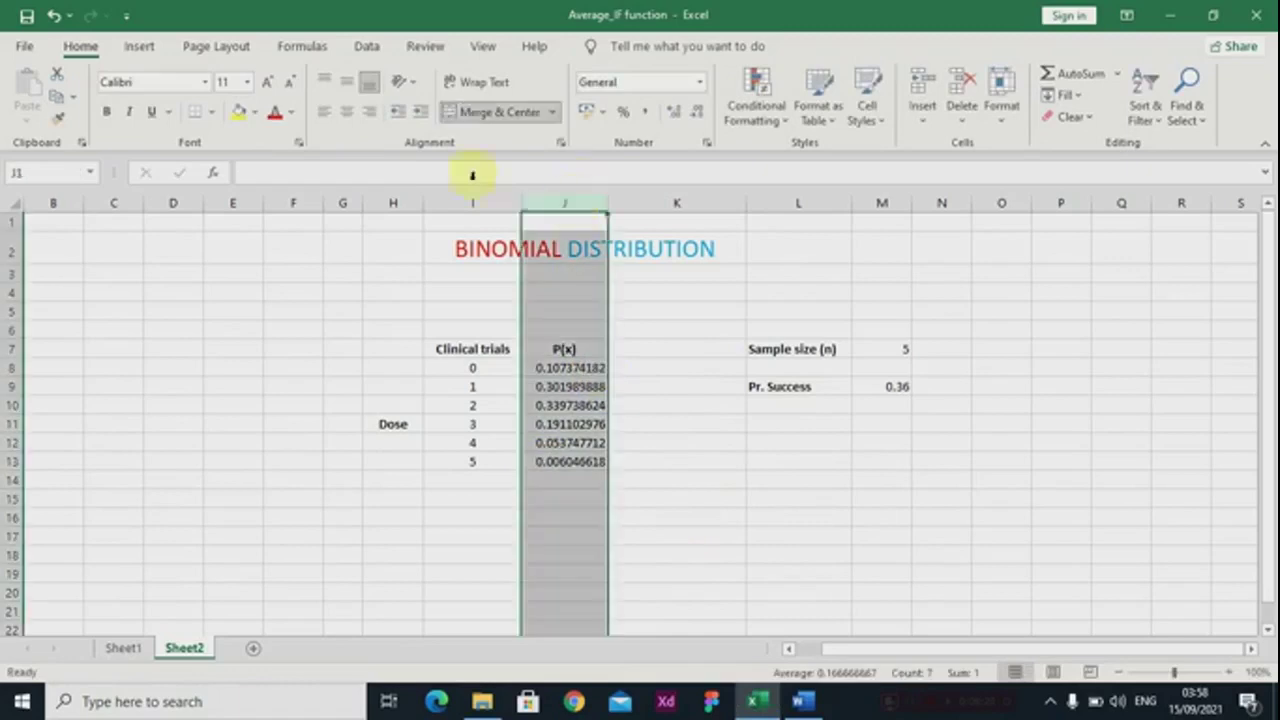
{"action": "left_click", "coordinate": [346, 111]}
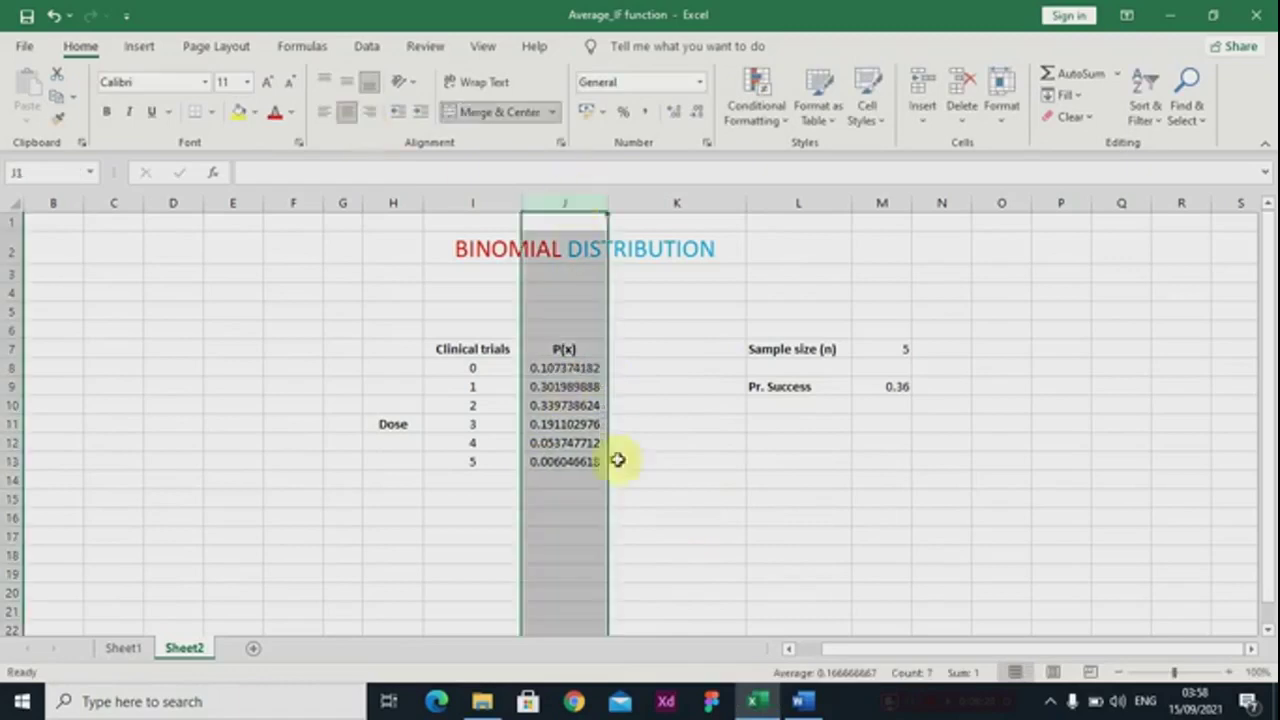
{"action": "left_click", "coordinate": [634, 480]}
{"action": "left_click", "coordinate": [569, 481]}
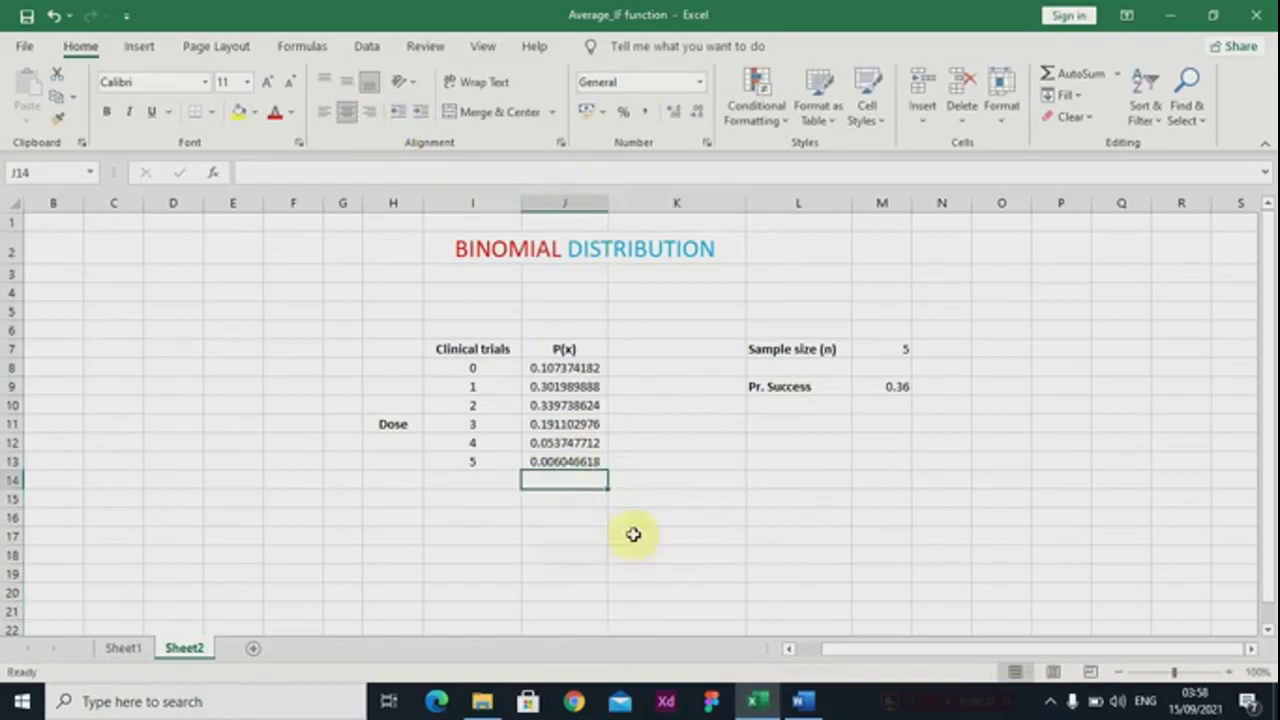
{"action": "left_click", "coordinate": [585, 553]}
{"action": "scroll", "coordinate": [580, 567], "scroll_direction": "down", "scroll_amount": 1}
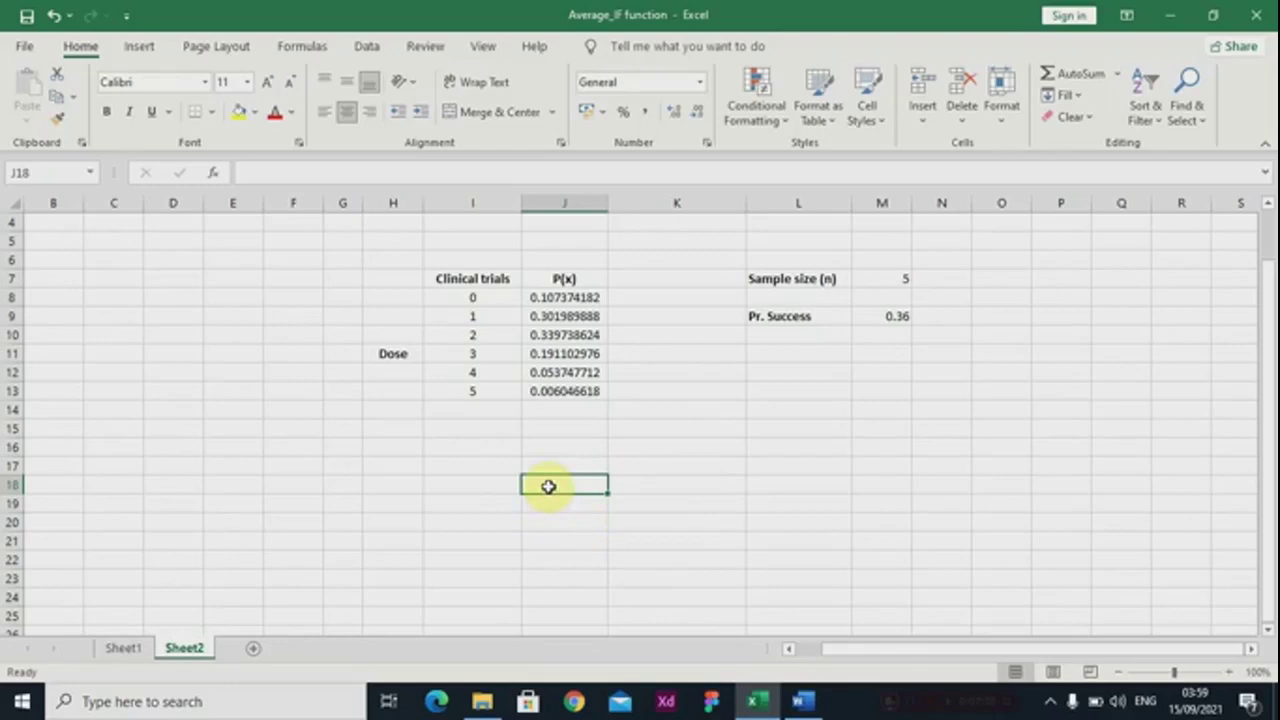
Enter =BINOM.DIST(2,5,0.36,TRUE) in J18 for the cumulative result 0.749102694
{"action": "type", "text": "=bin"}
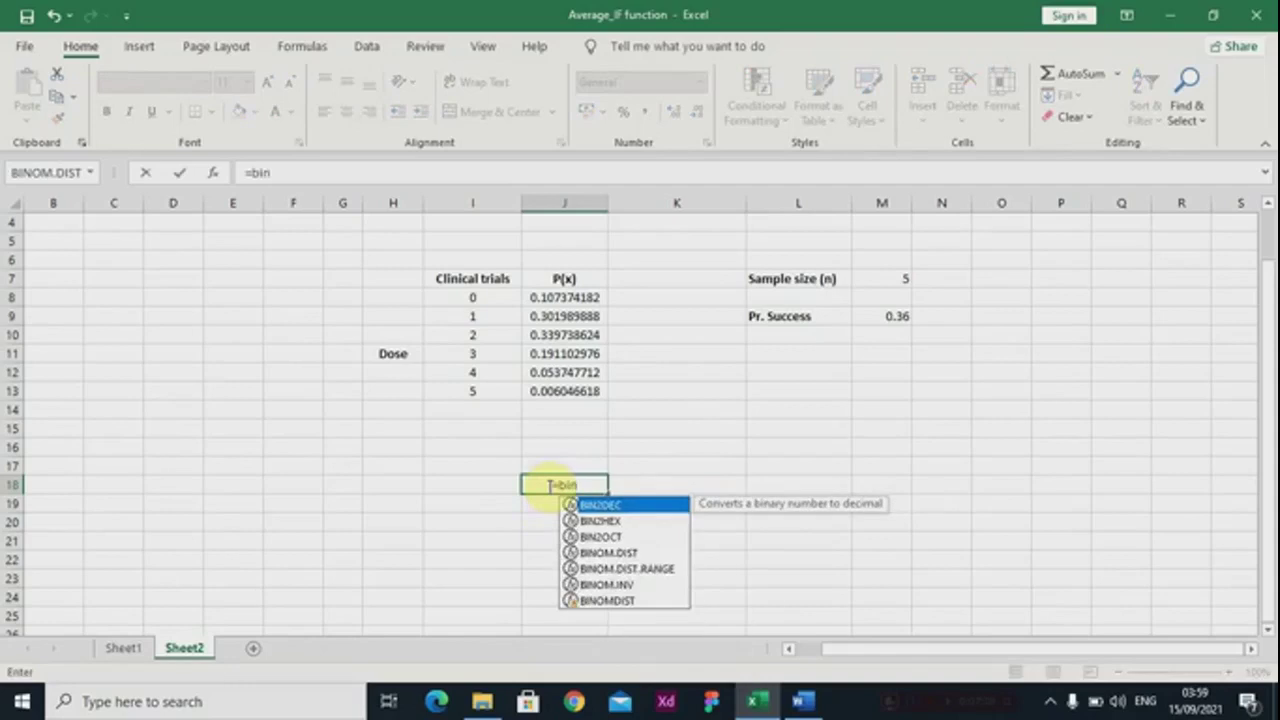
{"action": "type", "text": "om"}
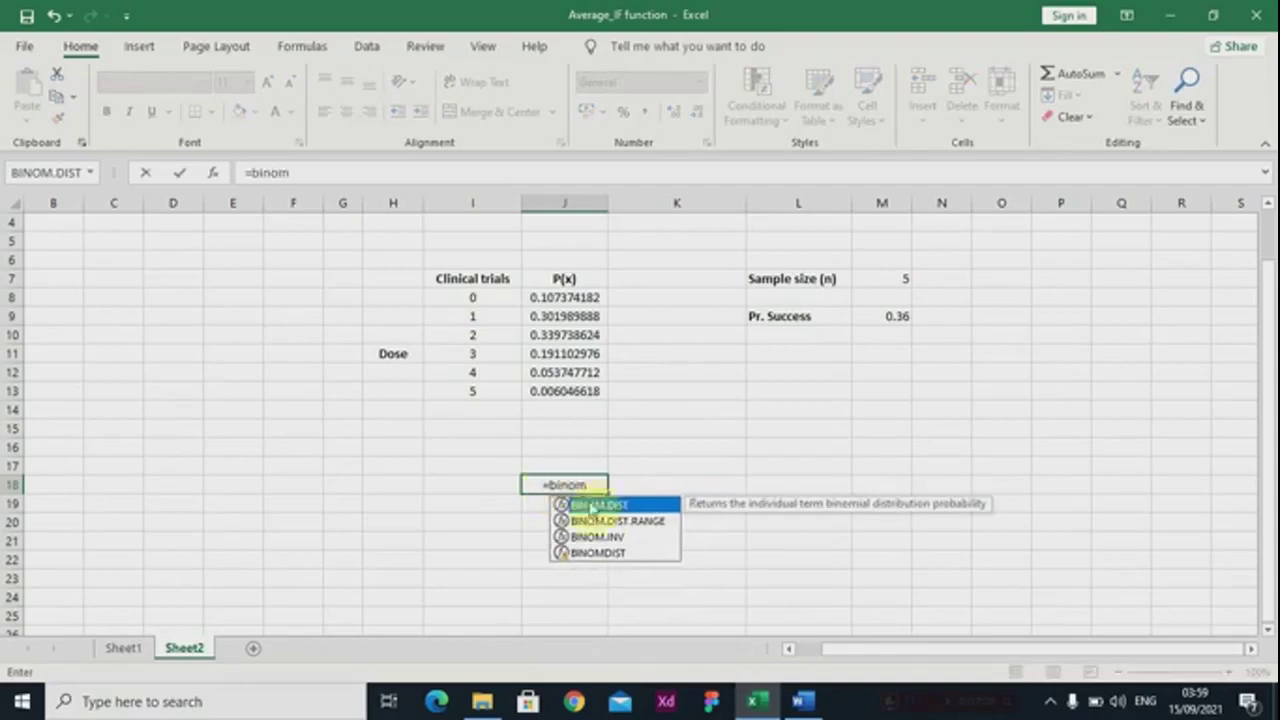
{"action": "double_click", "coordinate": [592, 506]}
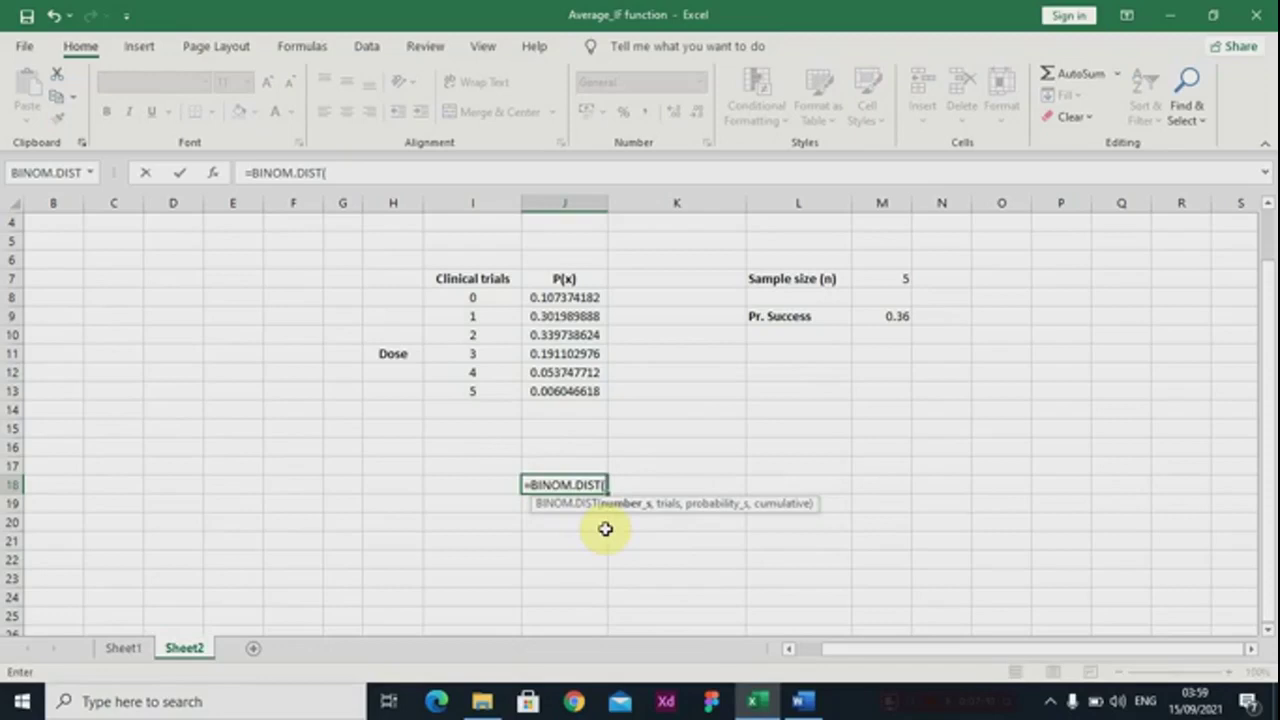
{"action": "type", "text": "2,"}
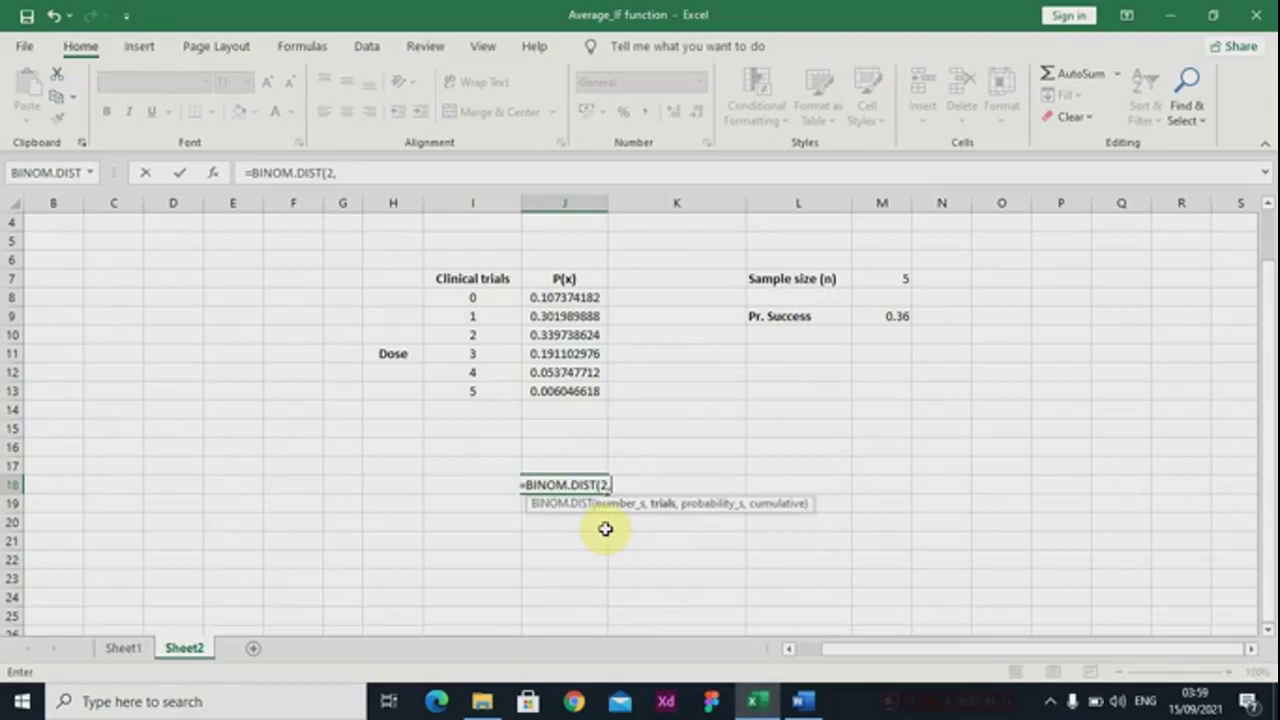
{"action": "type", "text": "5,"}
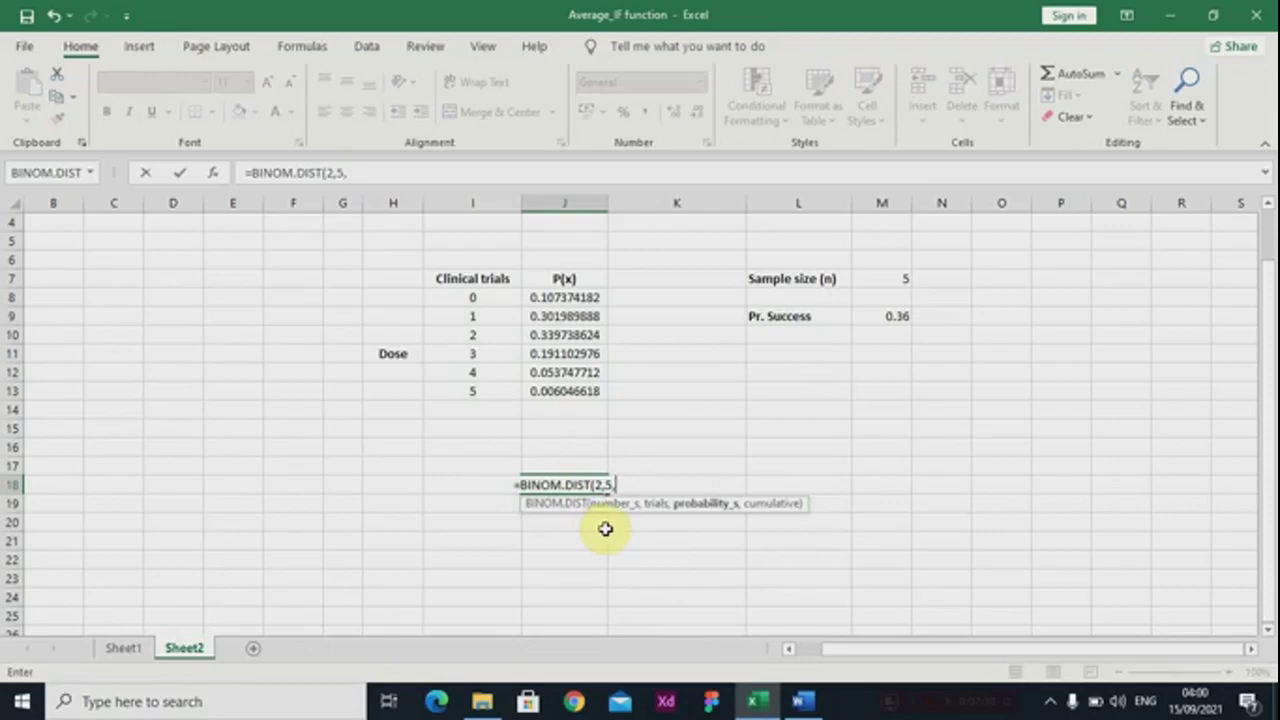
{"action": "type", "text": "0.3"}
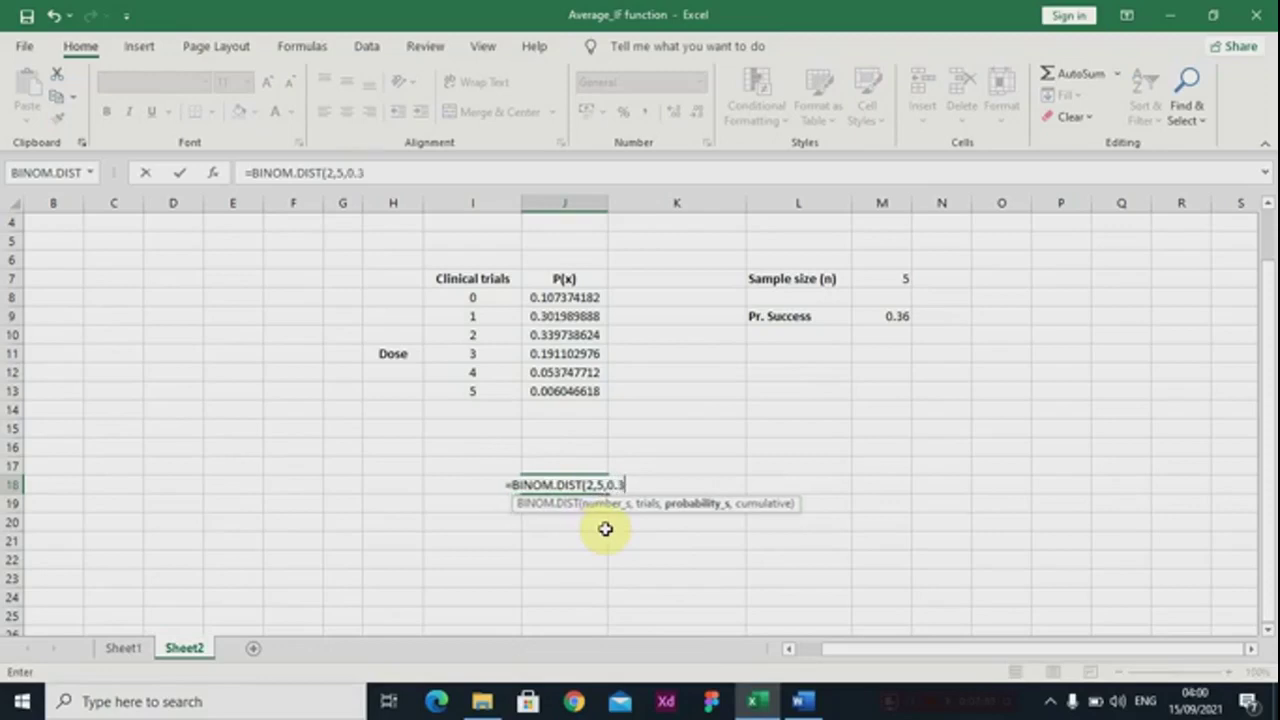
{"action": "type", "text": "6,"}
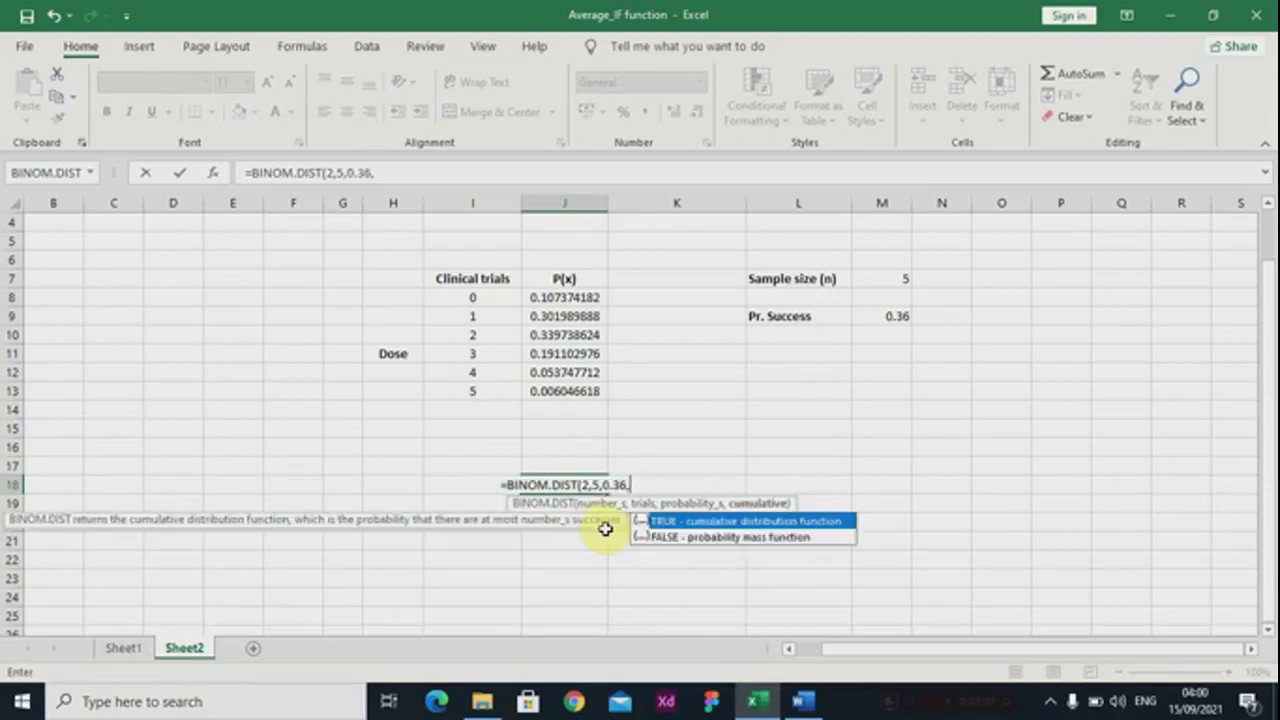
{"action": "double_click", "coordinate": [676, 521]}
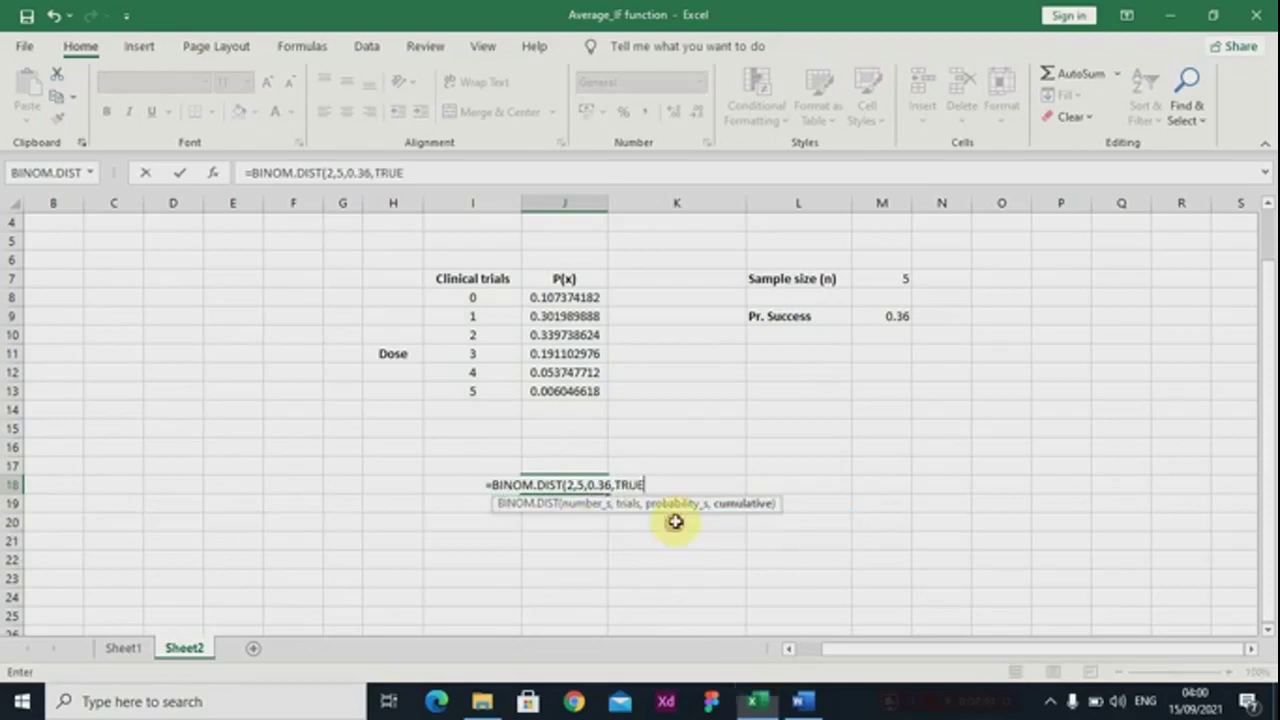
{"action": "key", "text": "Return"}
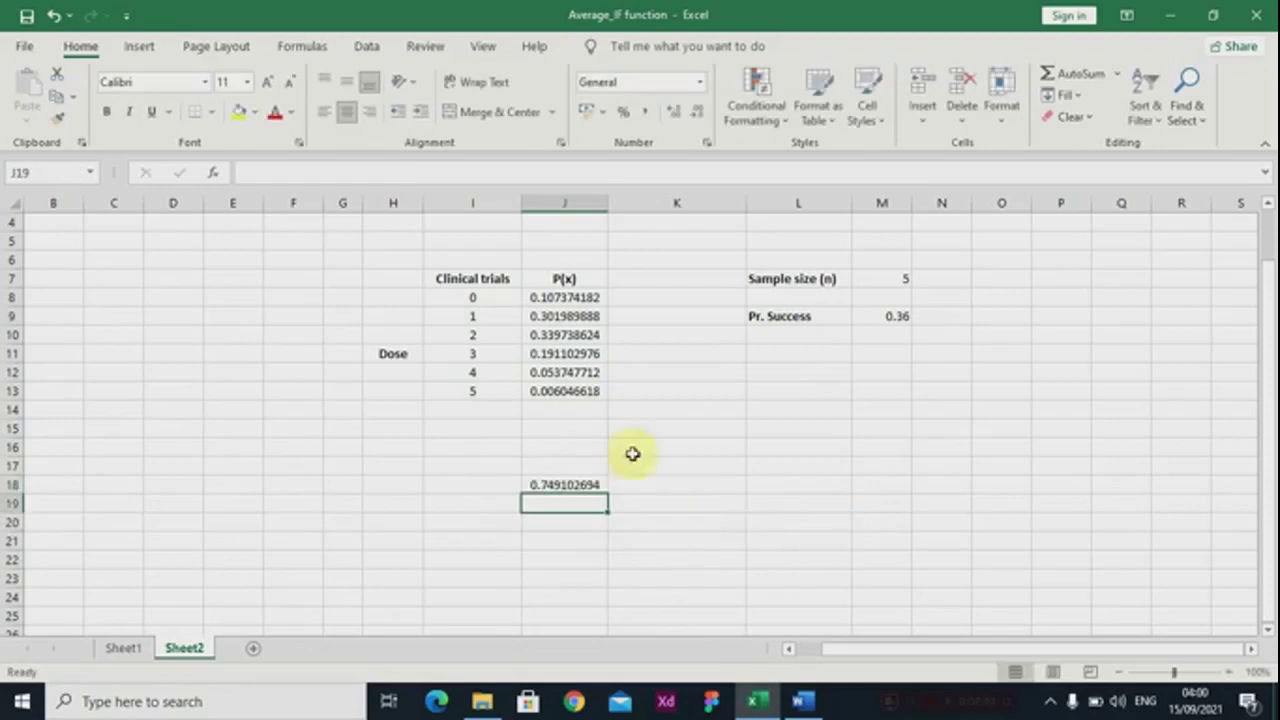
Compare J18's cumulative formula with the P(x) formulas in J8–J10, then delete J18's contents
{"action": "left_click", "coordinate": [568, 485]}
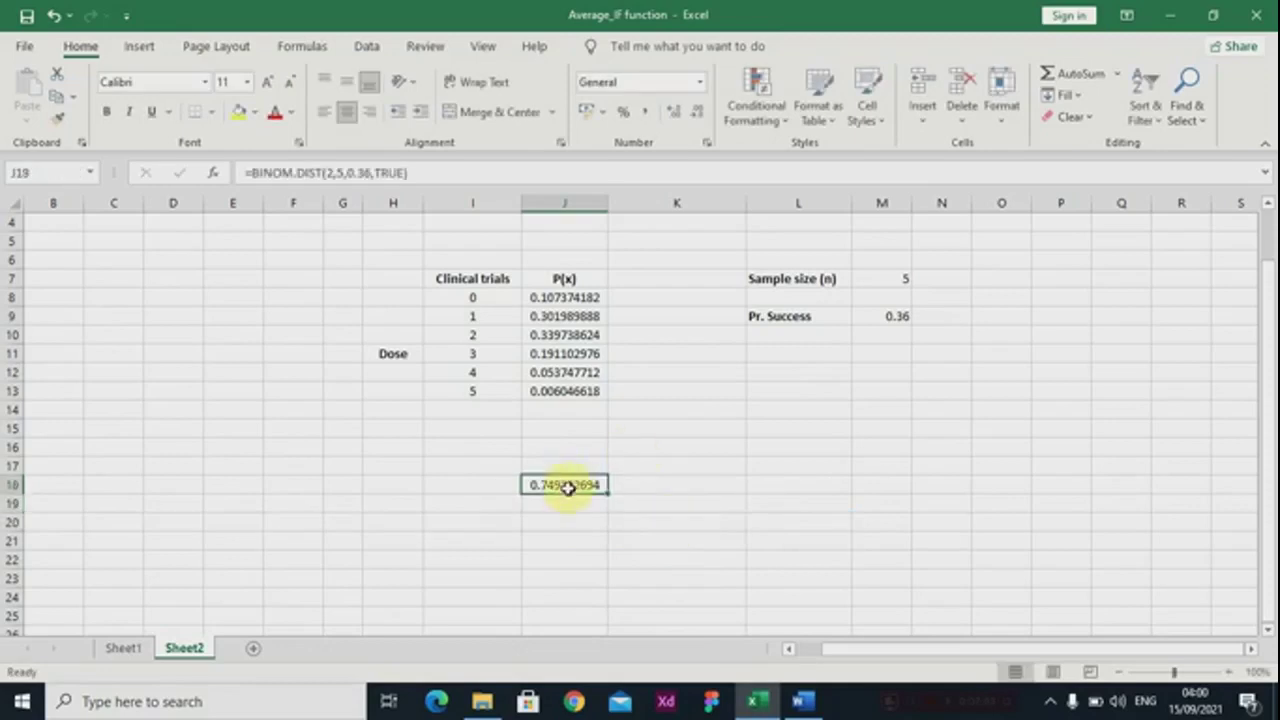
{"action": "left_click", "coordinate": [570, 535]}
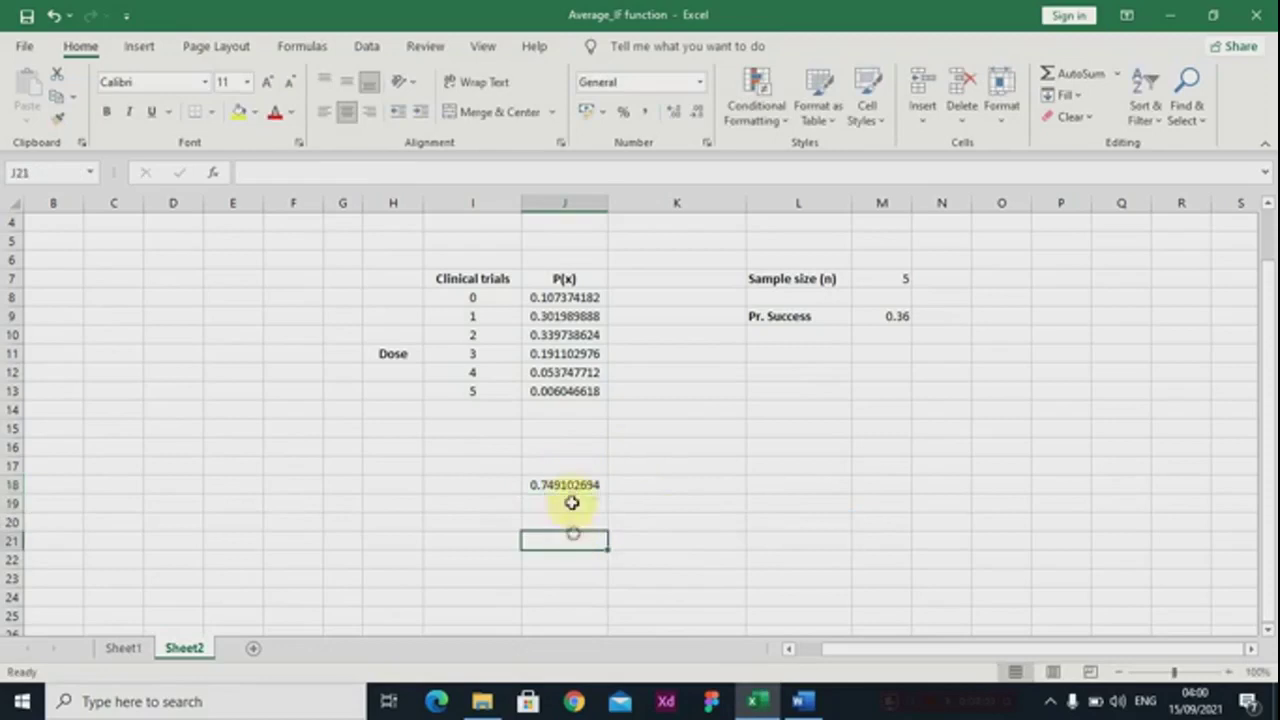
{"action": "left_click", "coordinate": [570, 485]}
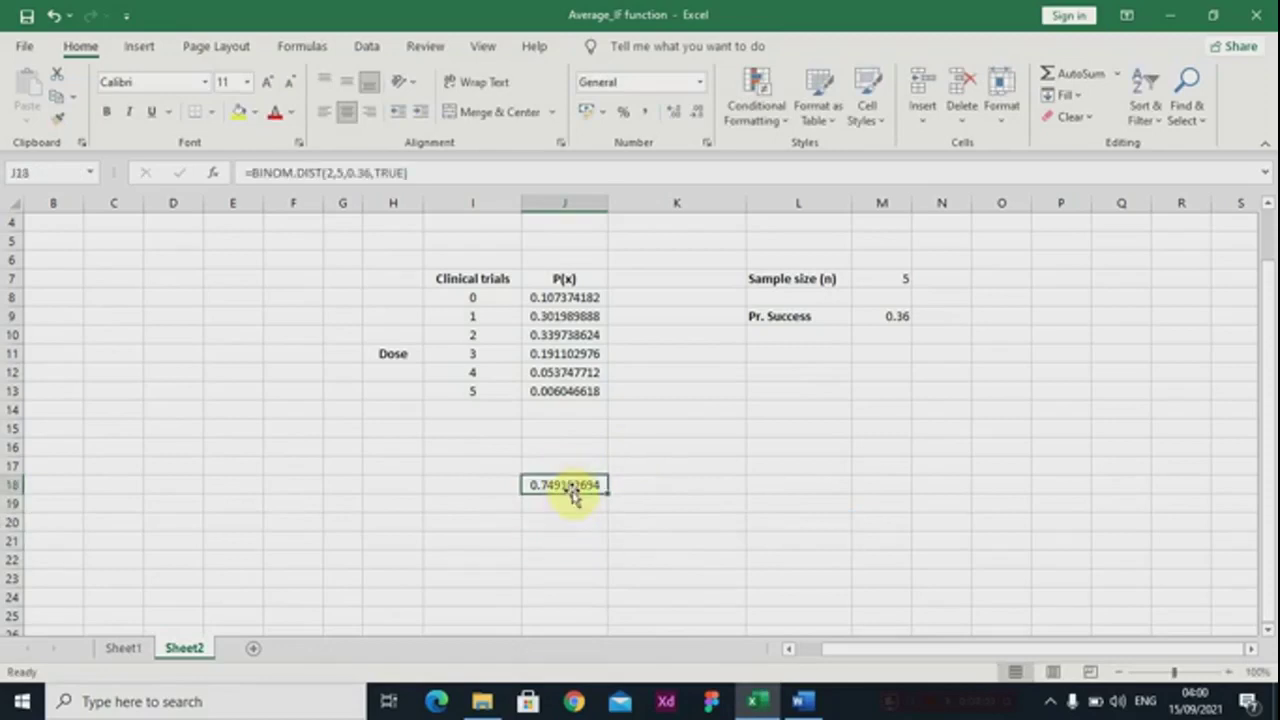
{"action": "left_click", "coordinate": [552, 297]}
{"action": "left_click", "coordinate": [555, 316]}
{"action": "left_click", "coordinate": [557, 334]}
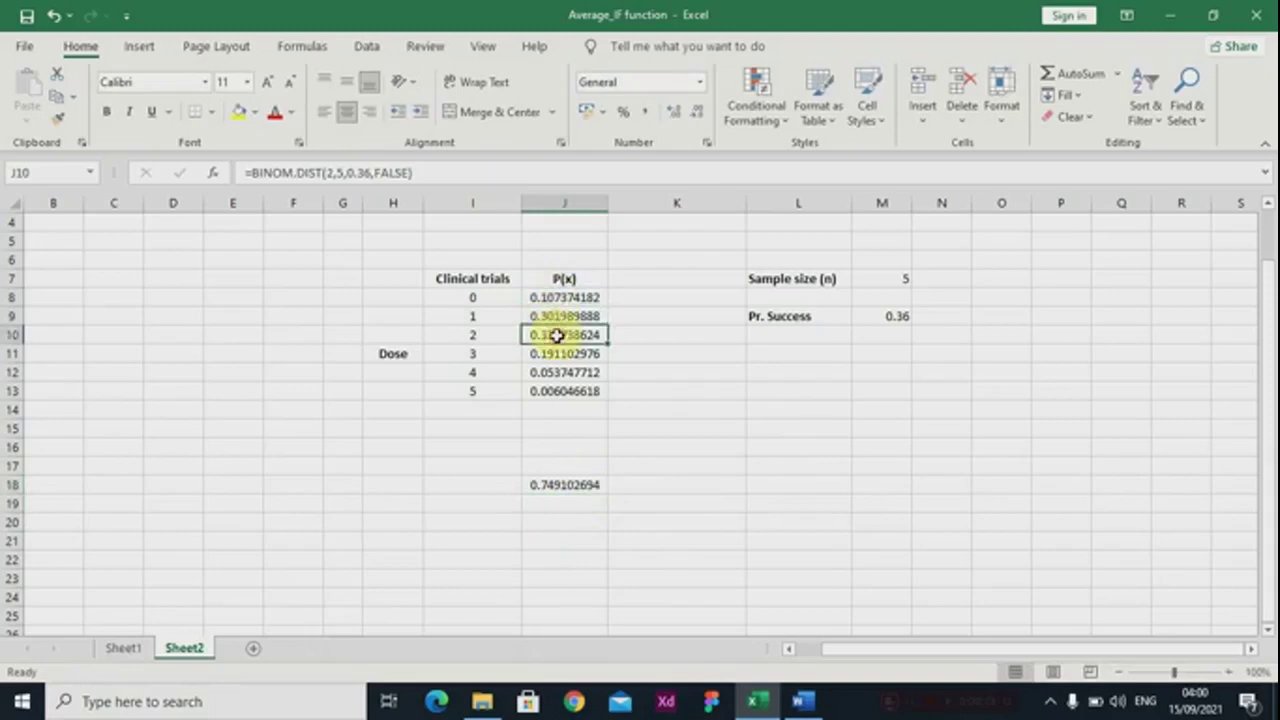
{"action": "left_click", "coordinate": [557, 317]}
{"action": "left_click", "coordinate": [558, 297]}
{"action": "left_click", "coordinate": [566, 486]}
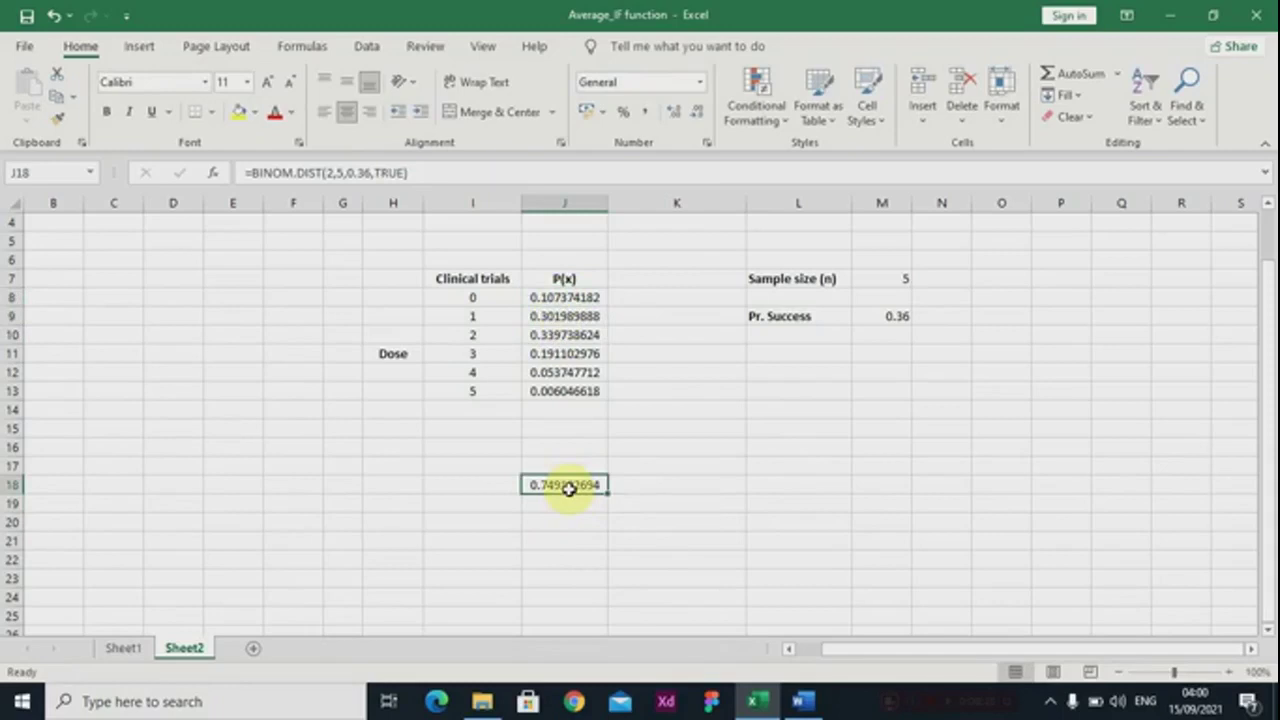
{"action": "key", "text": "BackSpace"}
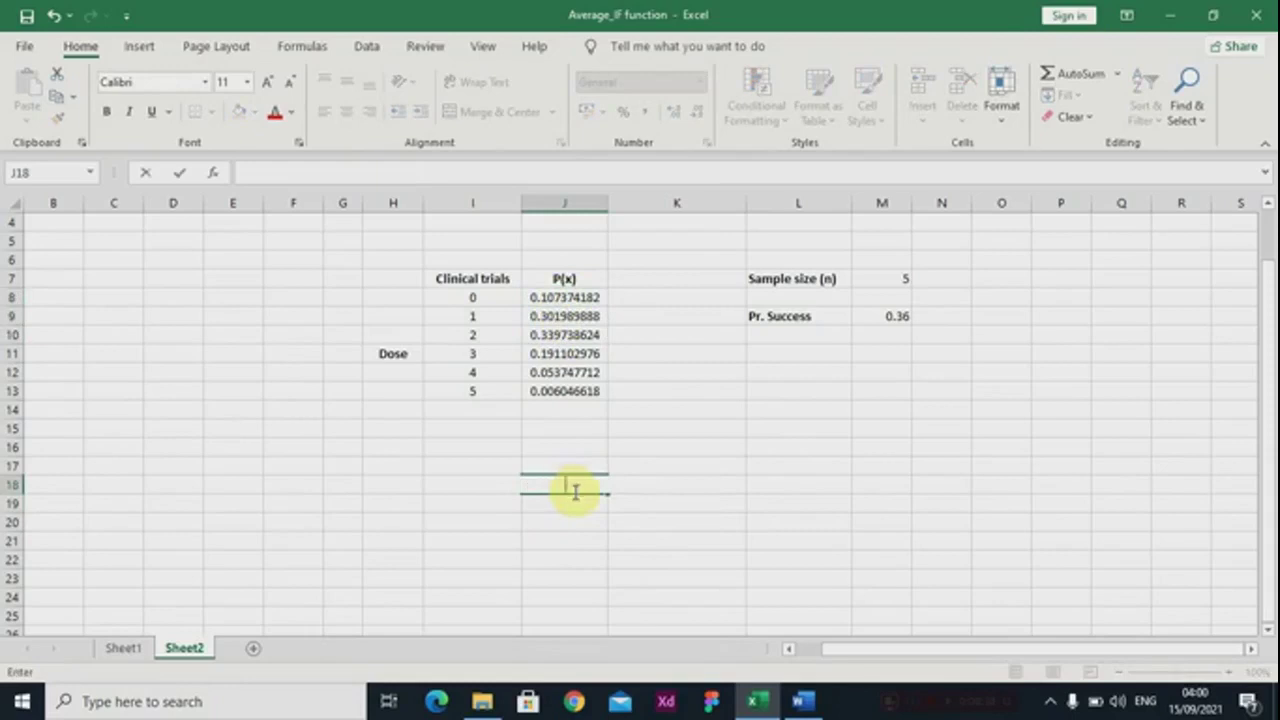
Enter =BINOM.DIST.RANGE(5,0.36,2,3) in J18, returning 0.5308416
{"action": "type", "text": "="}
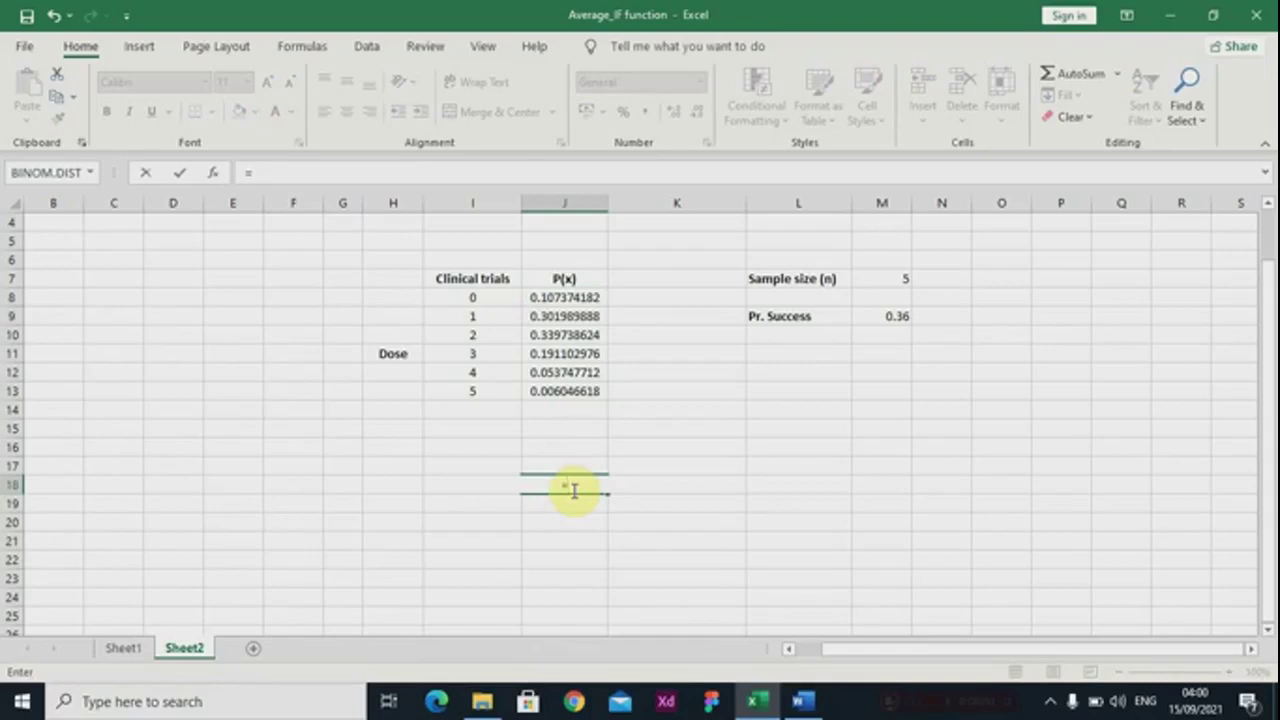
{"action": "type", "text": "bino"}
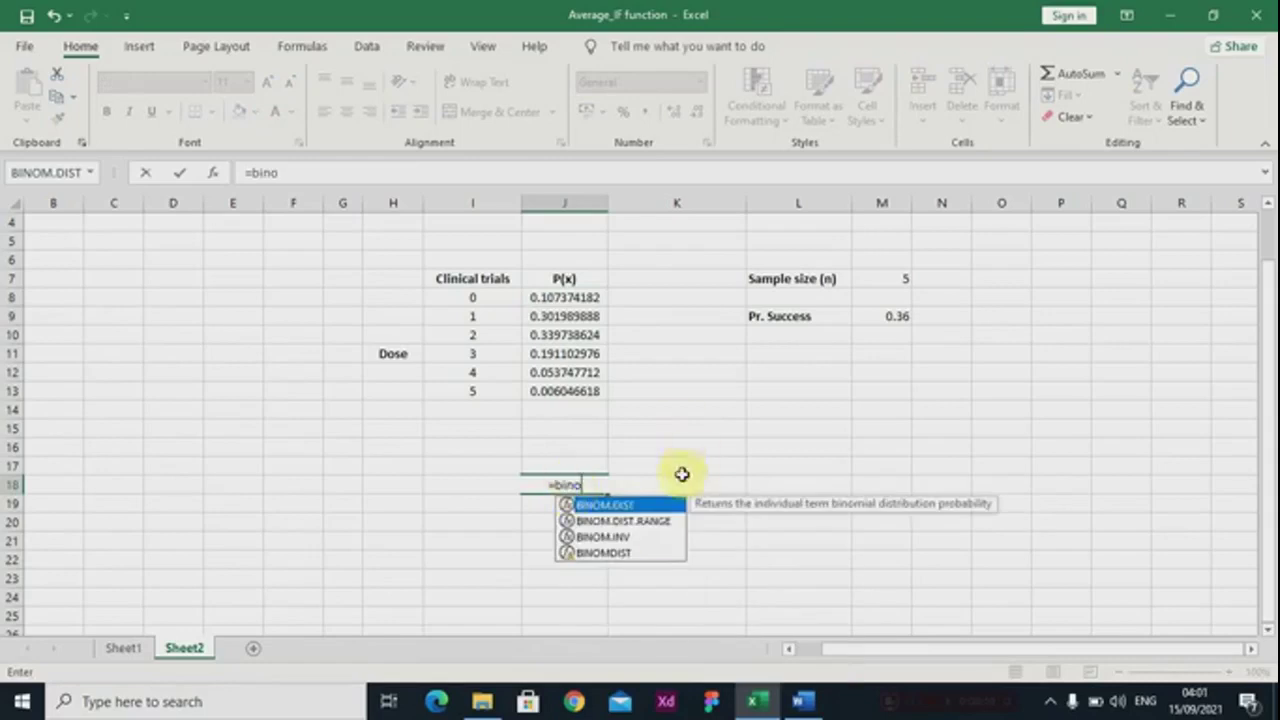
{"action": "double_click", "coordinate": [648, 520]}
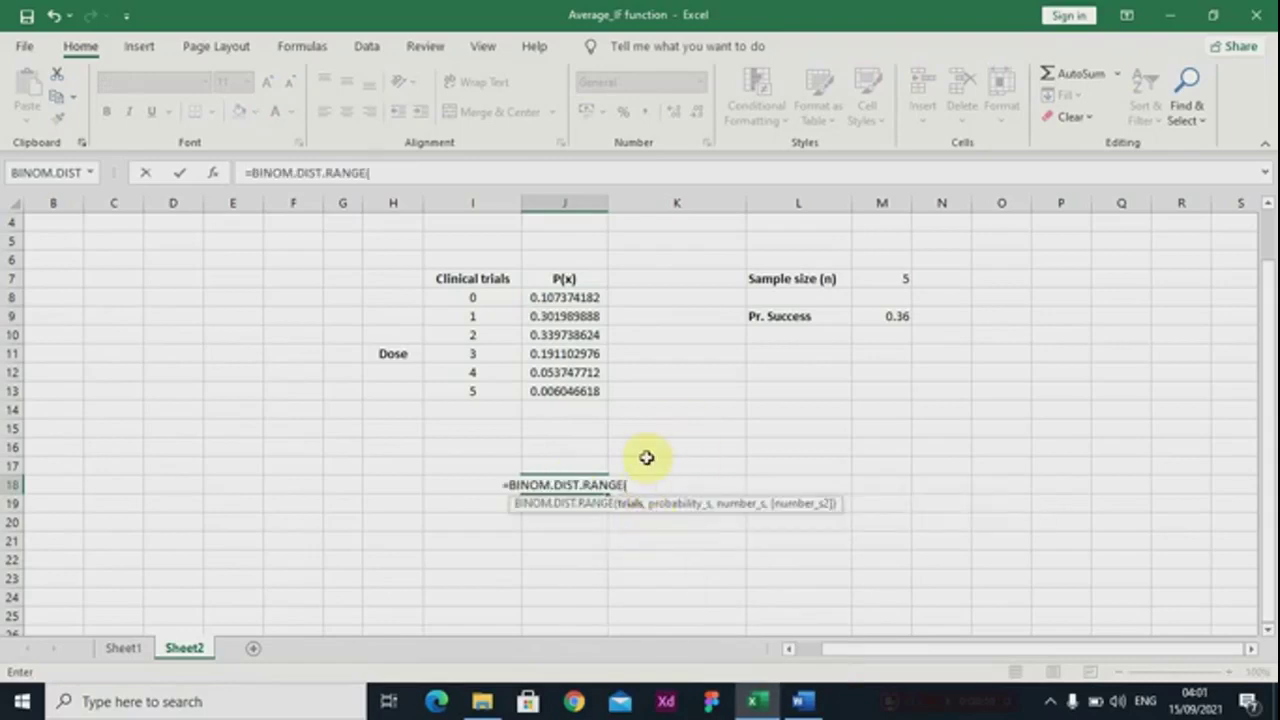
{"action": "type", "text": "5"}
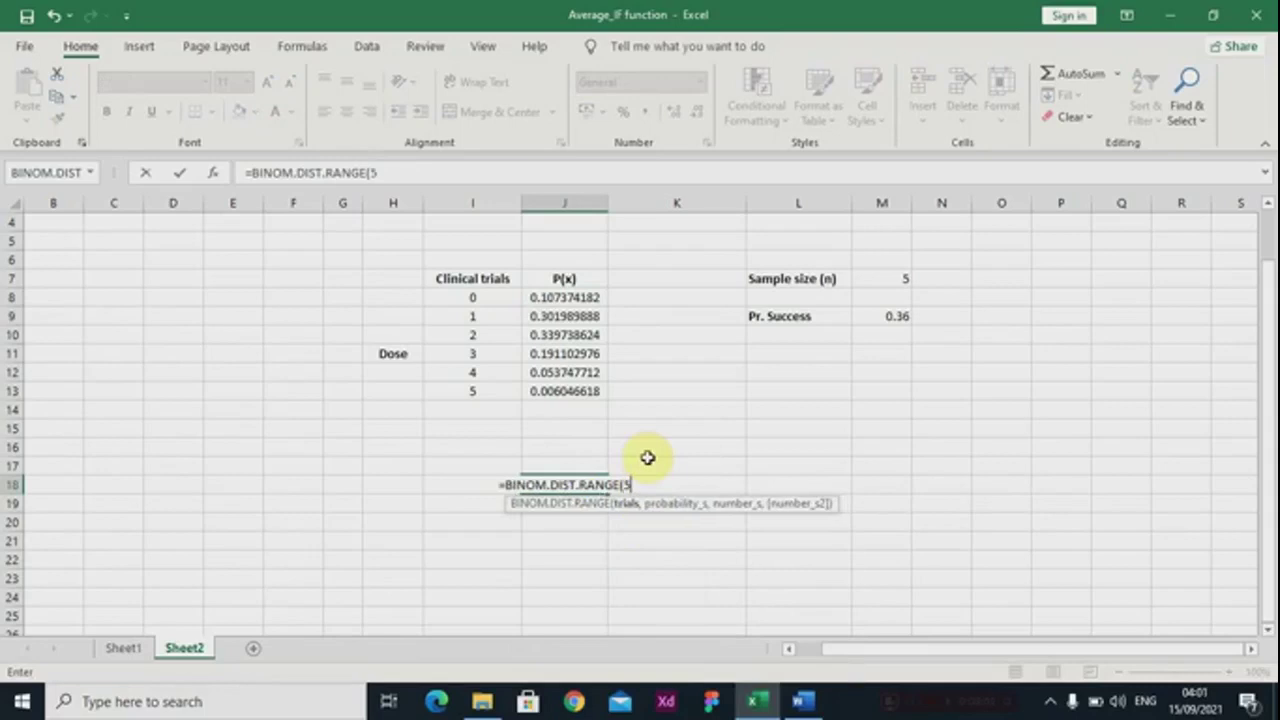
{"action": "type", "text": ","}
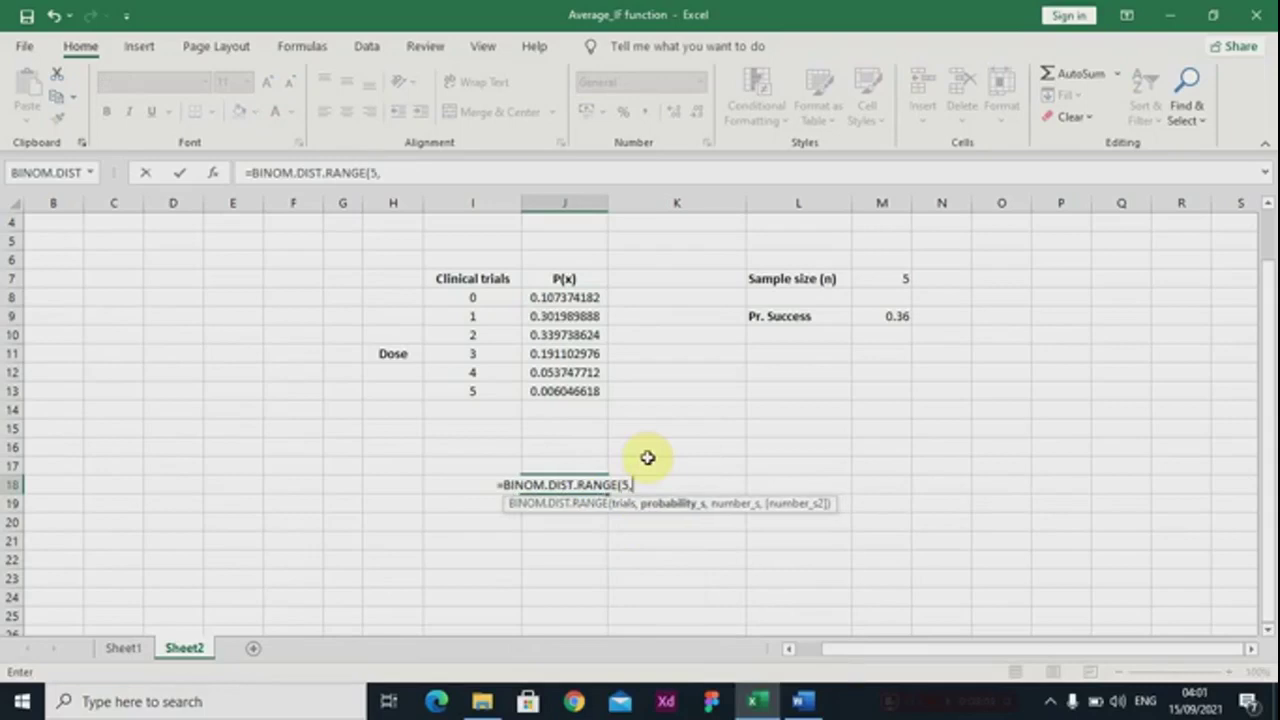
{"action": "type", "text": "0.36"}
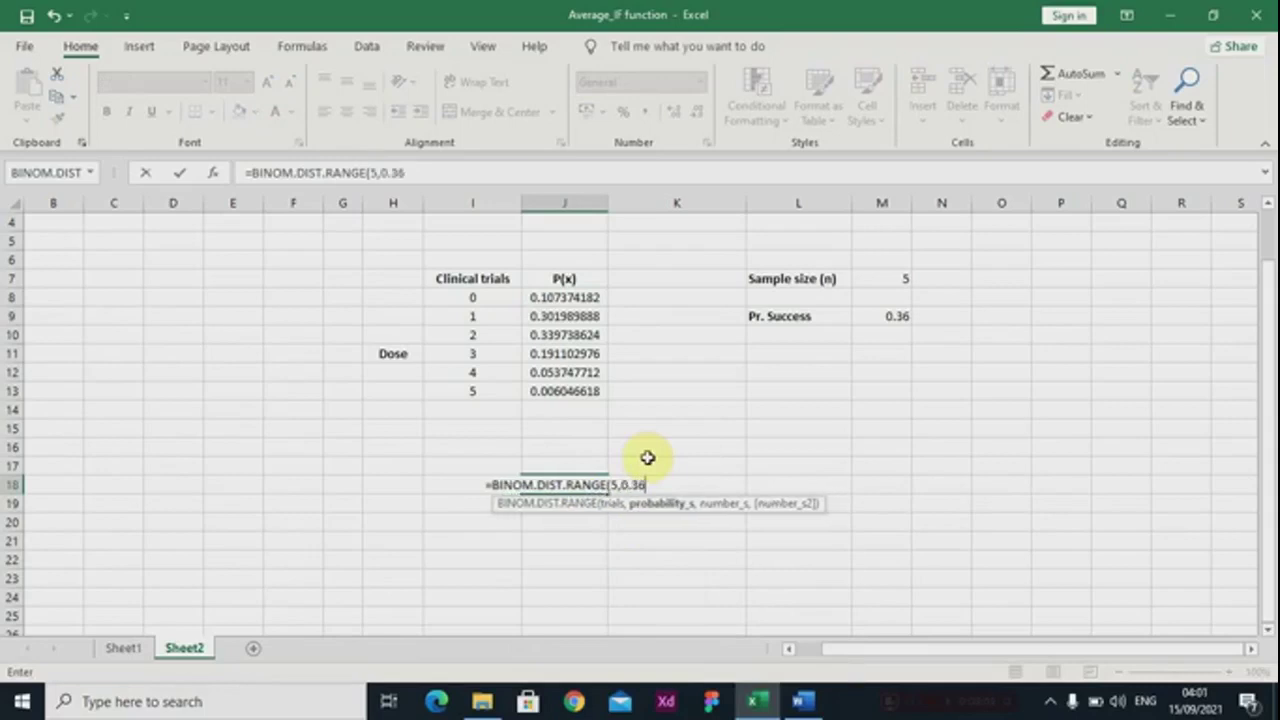
{"action": "type", "text": ","}
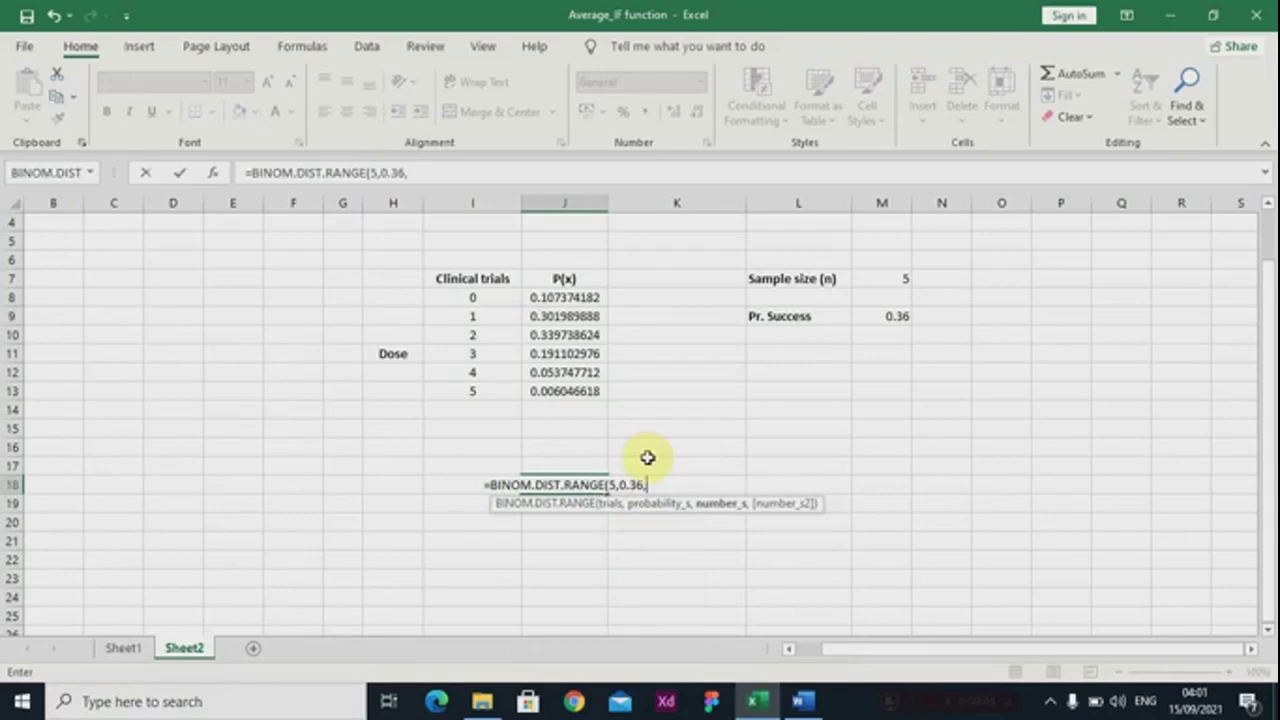
{"action": "type", "text": "2,"}
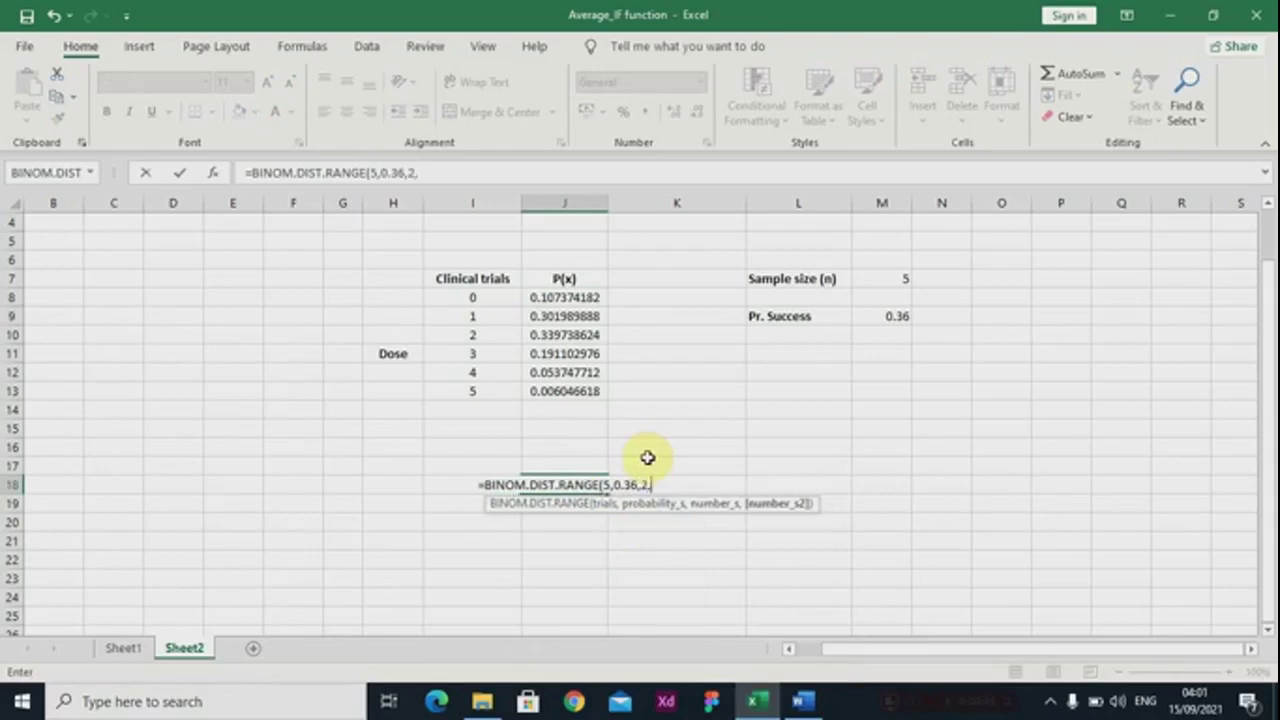
{"action": "type", "text": "3"}
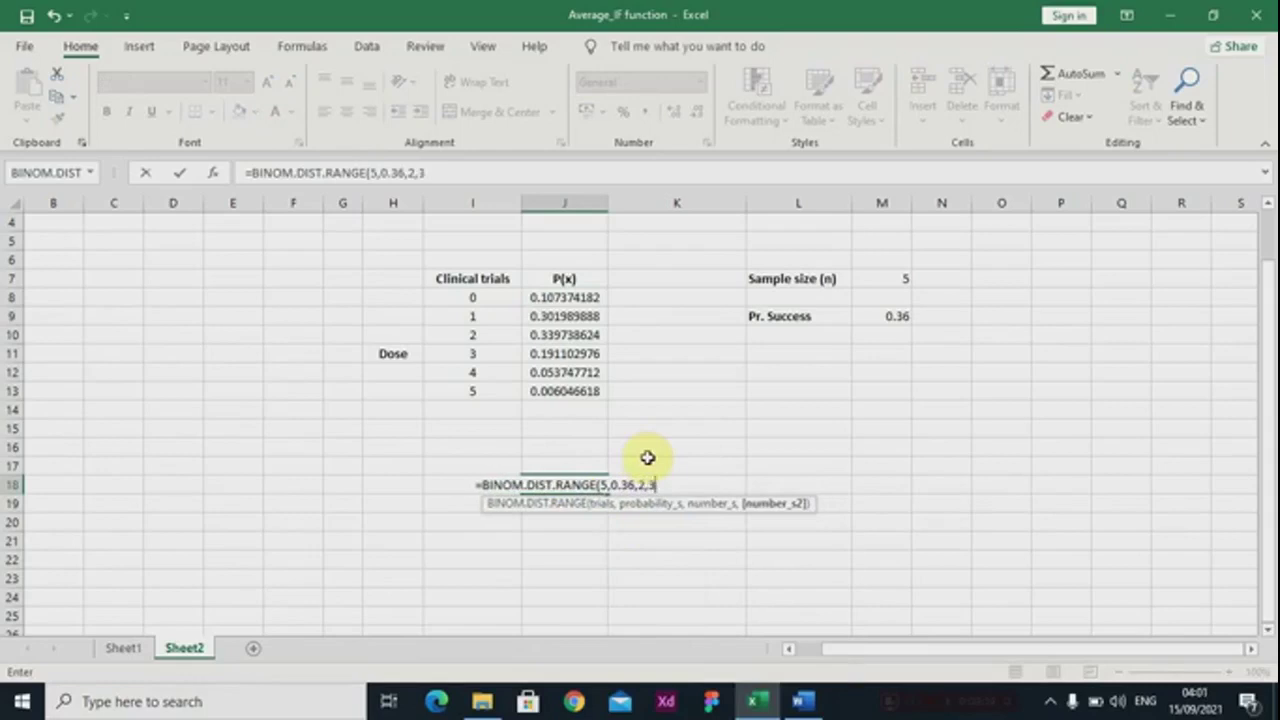
{"action": "key", "text": "Return"}
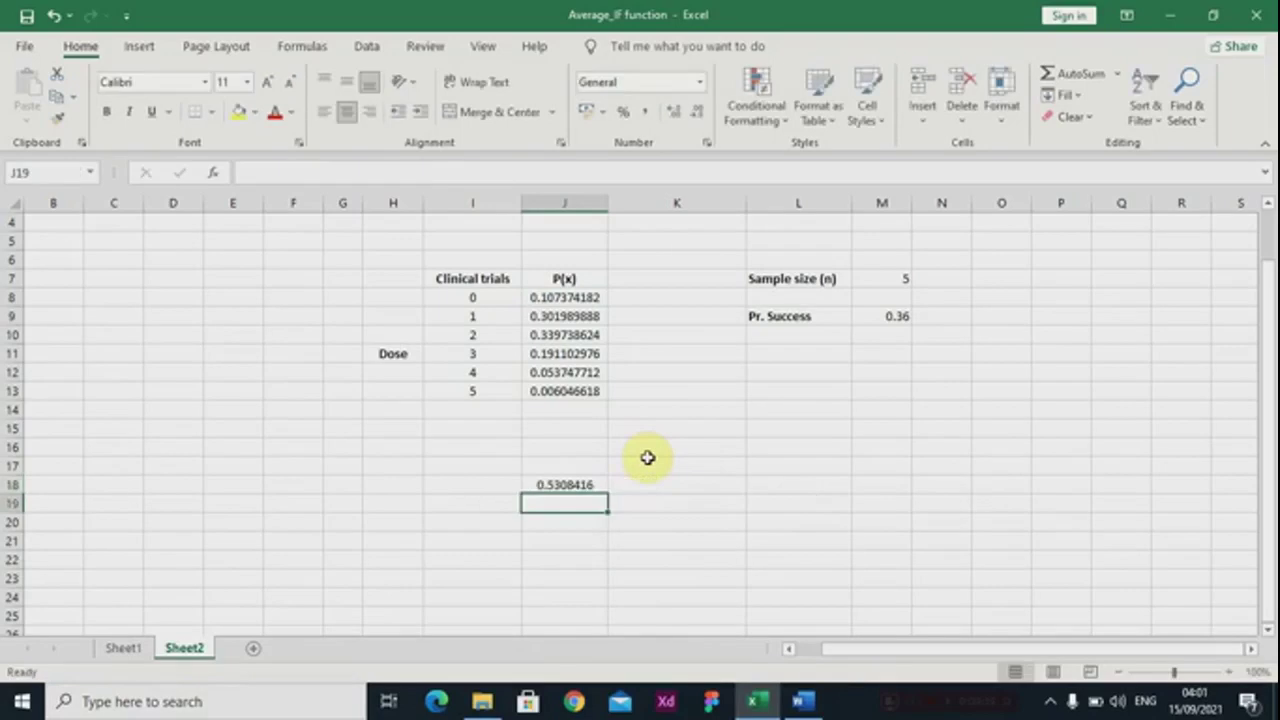
Check the trial values, then delete the 0.5308416 BINOM.DIST.RANGE formula from J18
{"action": "left_click", "coordinate": [548, 487]}
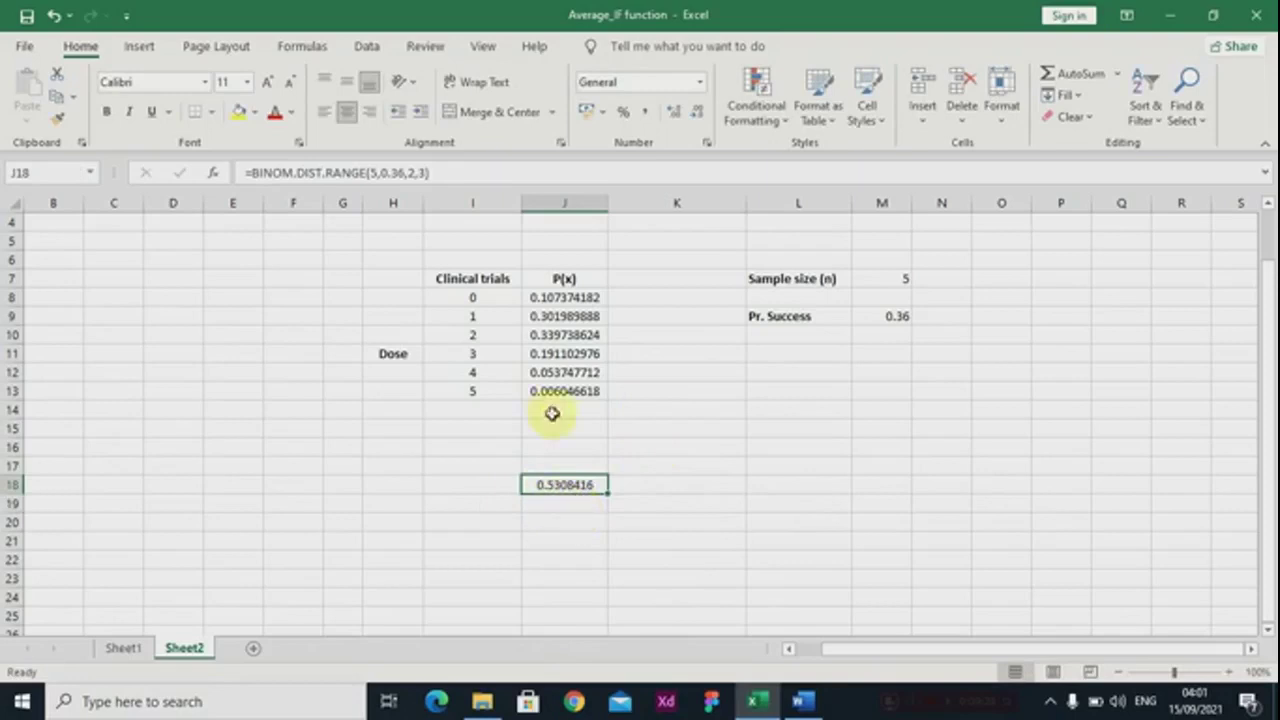
{"action": "left_click", "coordinate": [474, 335]}
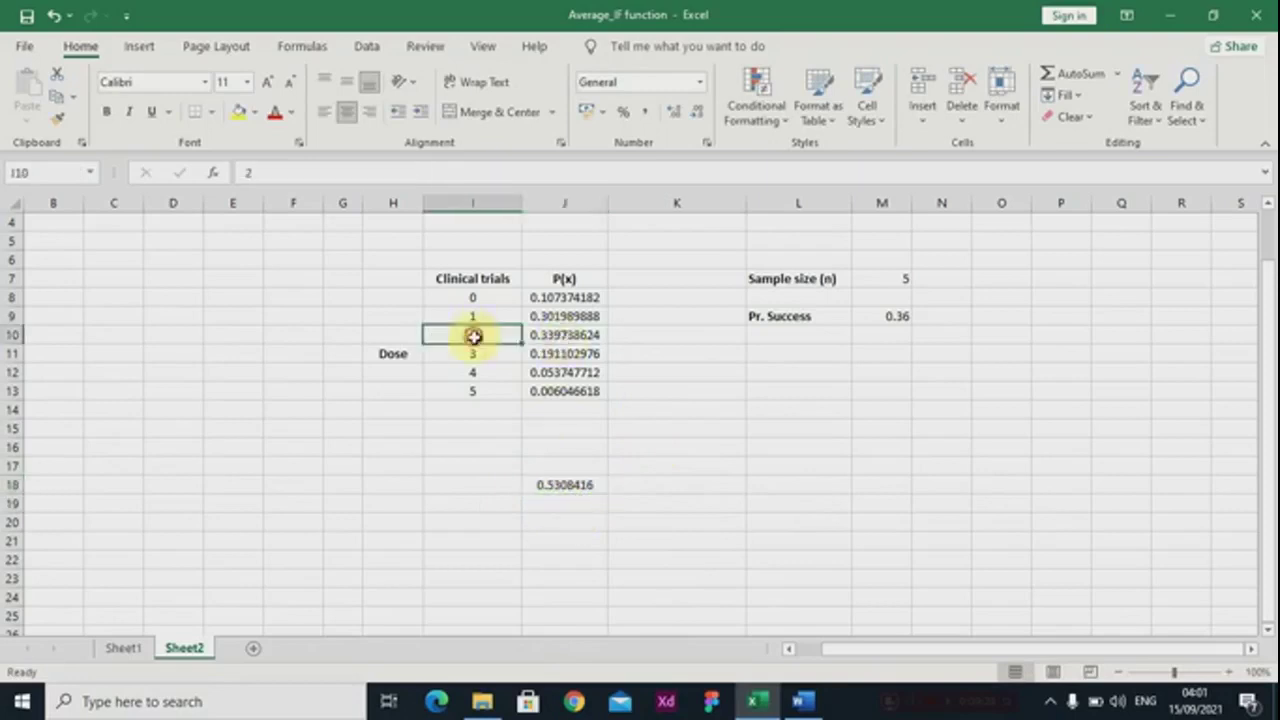
{"action": "left_click", "coordinate": [571, 353]}
{"action": "left_click", "coordinate": [491, 354]}
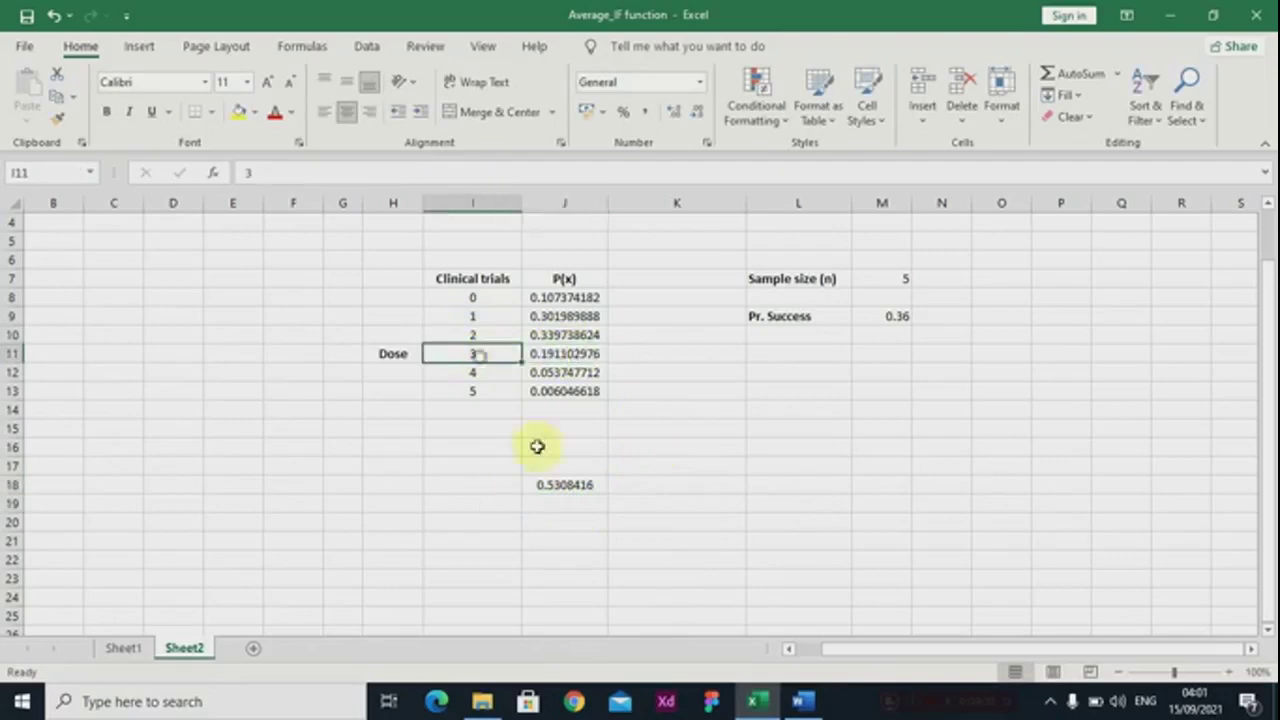
{"action": "left_click", "coordinate": [559, 487]}
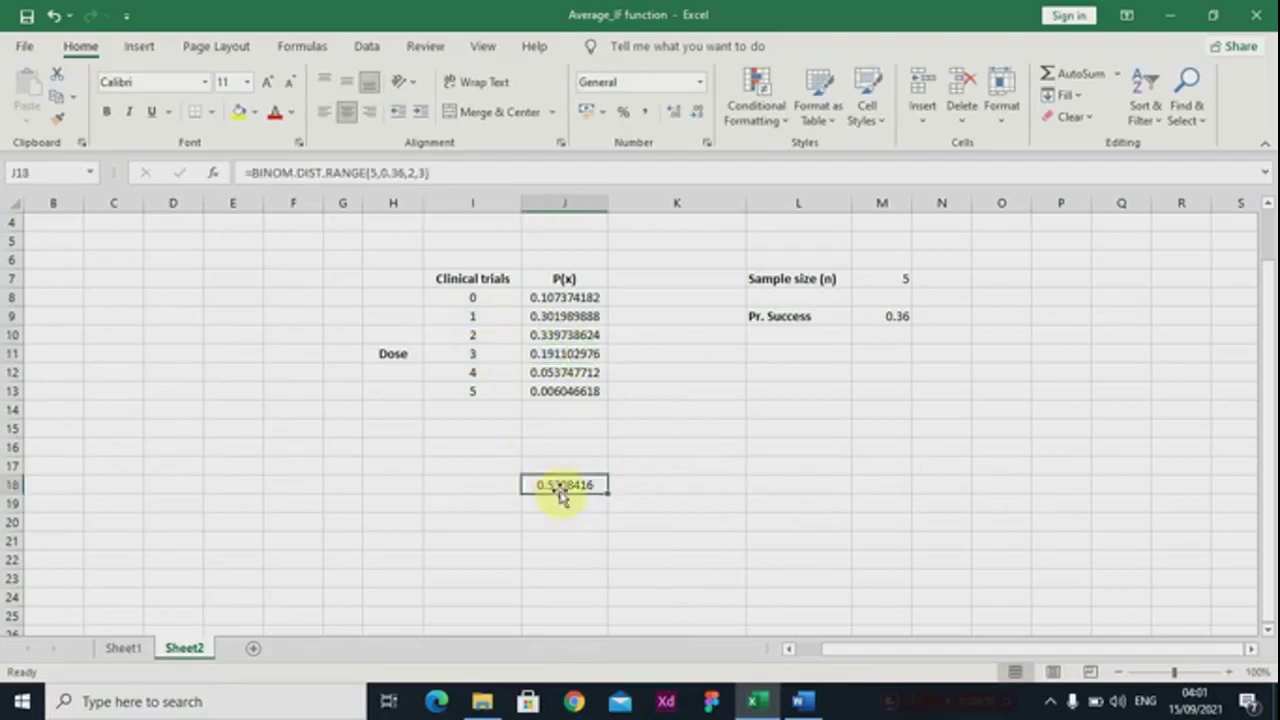
{"action": "key", "text": "BackSpace"}
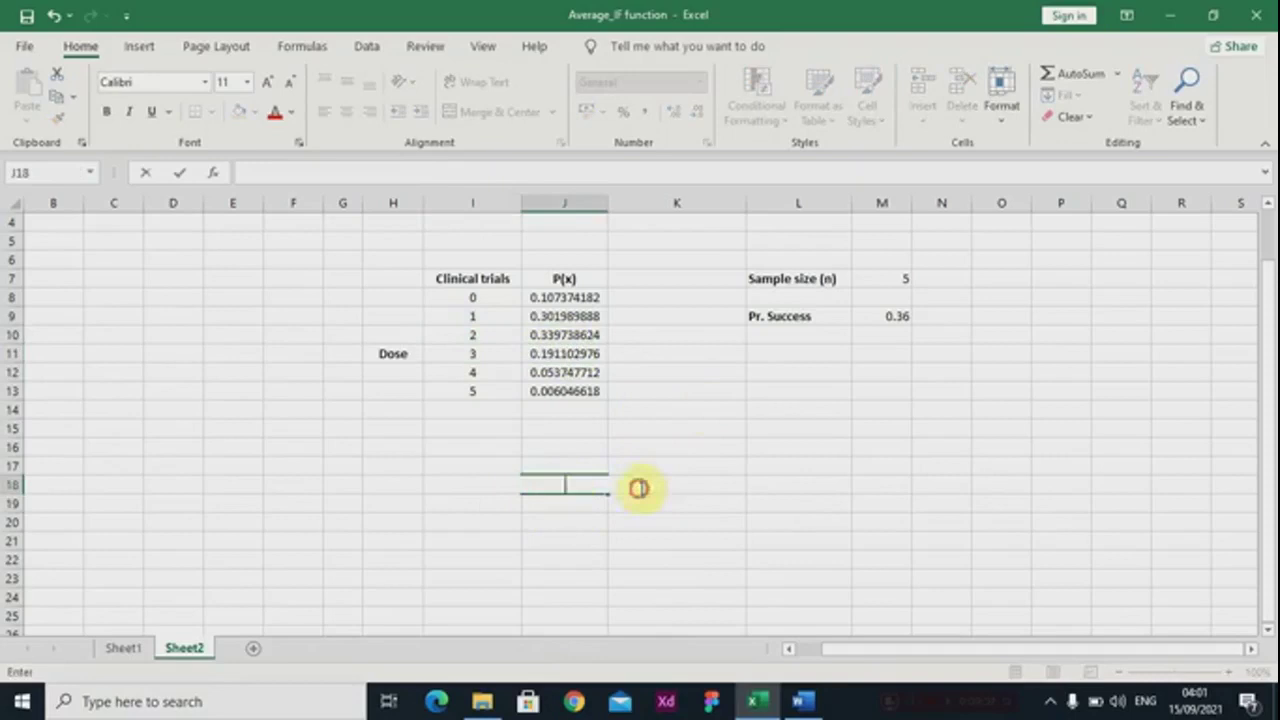
{"action": "left_click", "coordinate": [722, 462]}
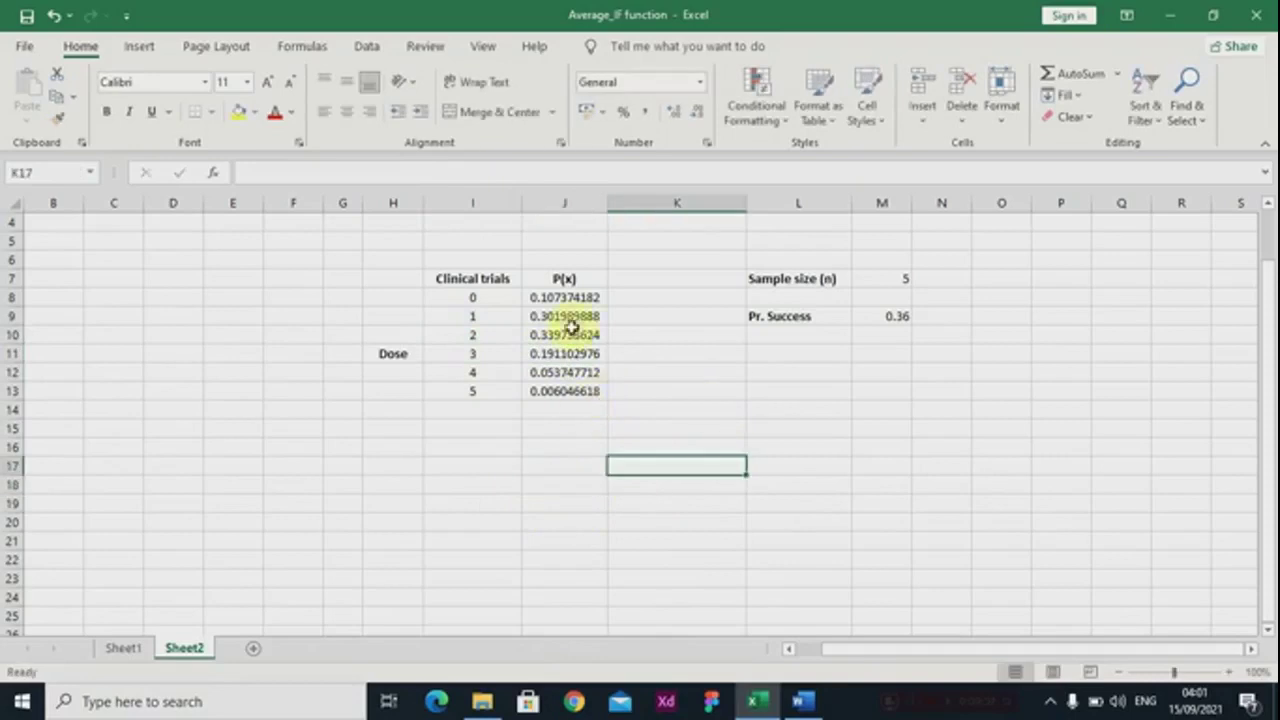
{"action": "left_click", "coordinate": [577, 200]}
Widen column J, select the table I7:J13, and open Recommended Charts from Insert
{"action": "left_click_drag", "start_coordinate": [607, 205], "coordinate": [621, 207]}
{"action": "left_click", "coordinate": [469, 281]}
{"action": "left_click_drag", "start_coordinate": [469, 281], "coordinate": [557, 391]}
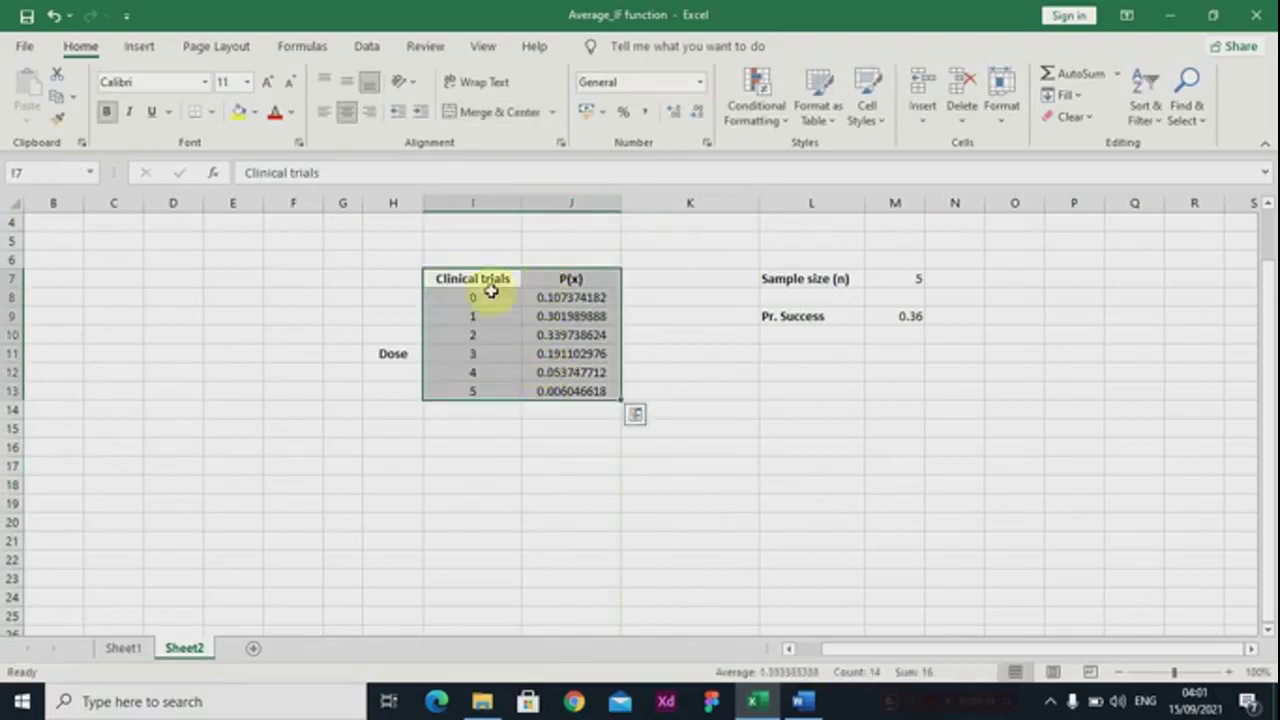
{"action": "left_click", "coordinate": [145, 44]}
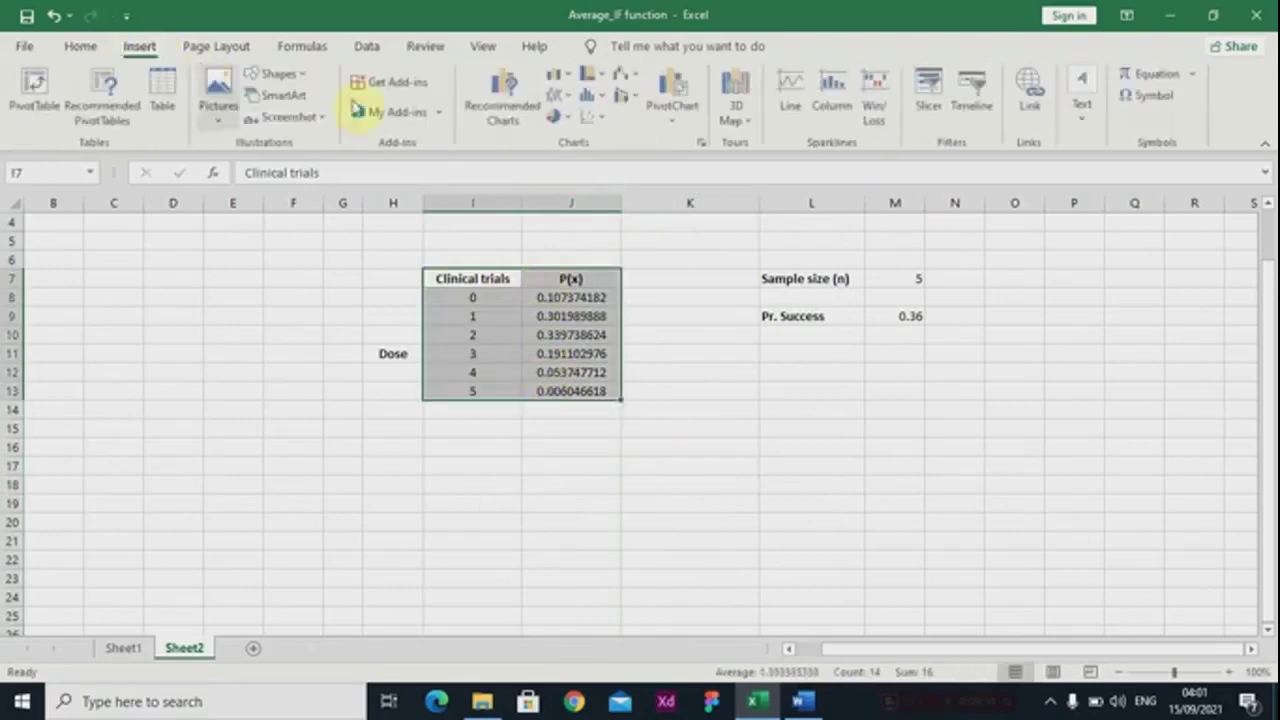
{"action": "left_click", "coordinate": [505, 103]}
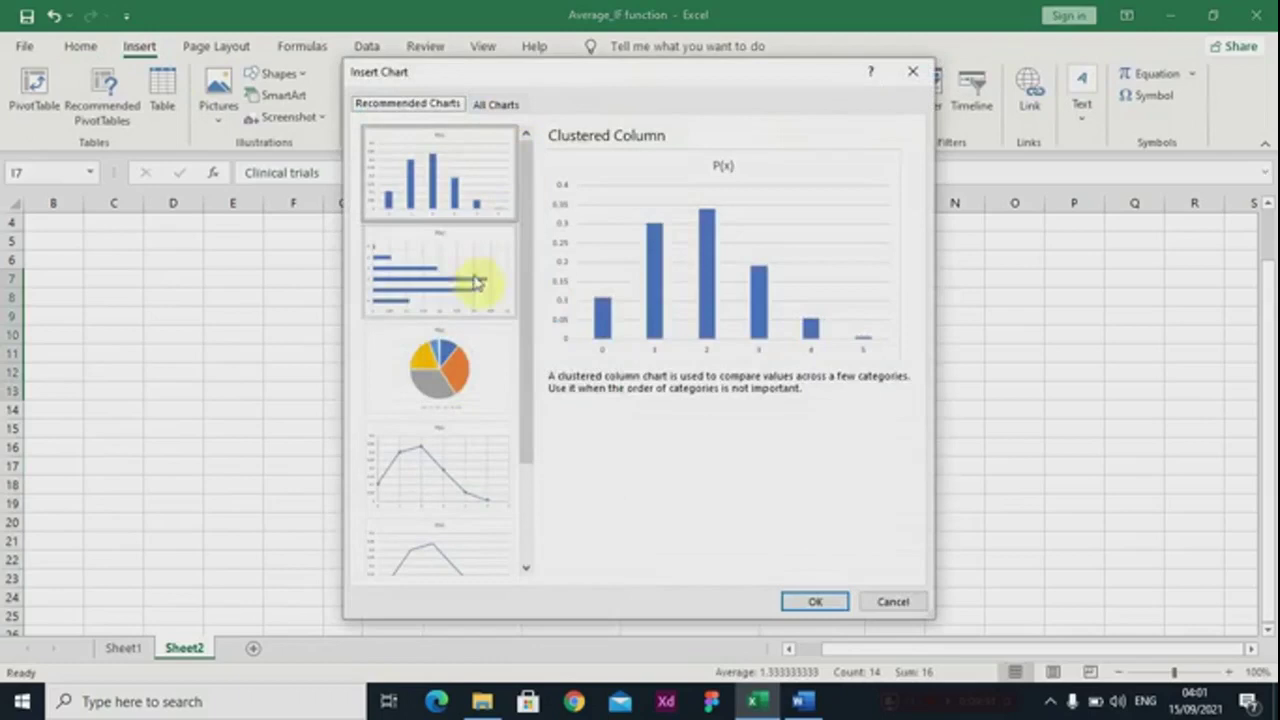
Insert a scatter chart of P(x) against clinical trials and move it off the table
{"action": "left_click", "coordinate": [463, 485]}
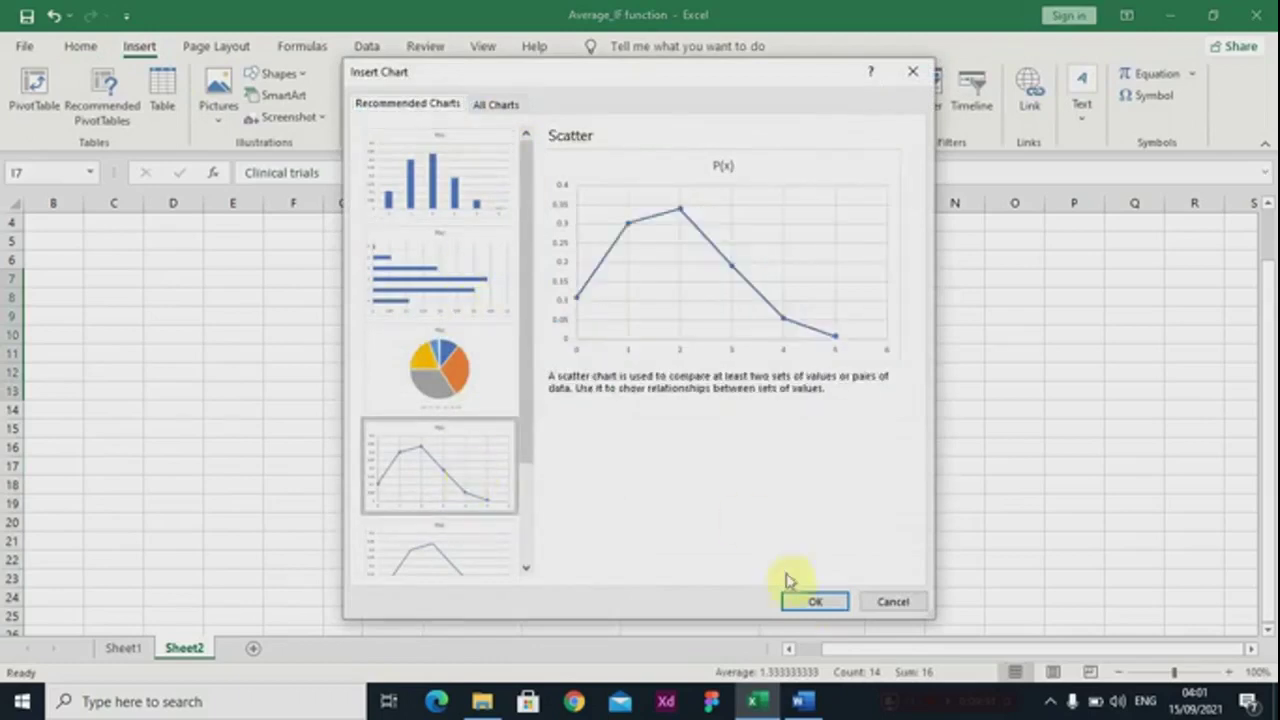
{"action": "left_click", "coordinate": [812, 602]}
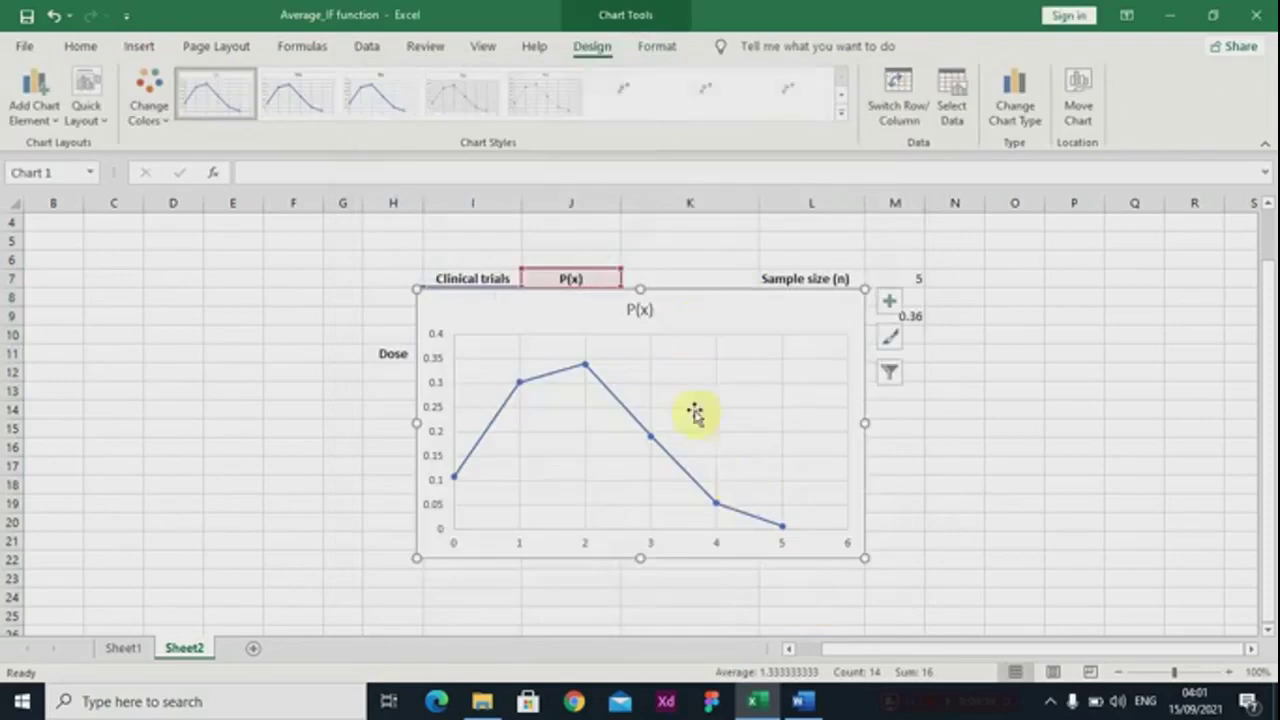
{"action": "left_click_drag", "start_coordinate": [692, 322], "coordinate": [702, 405]}
{"action": "scroll", "coordinate": [846, 320], "scroll_direction": "up", "scroll_amount": 1}
{"action": "scroll", "coordinate": [900, 340], "scroll_direction": "down", "scroll_amount": 2}
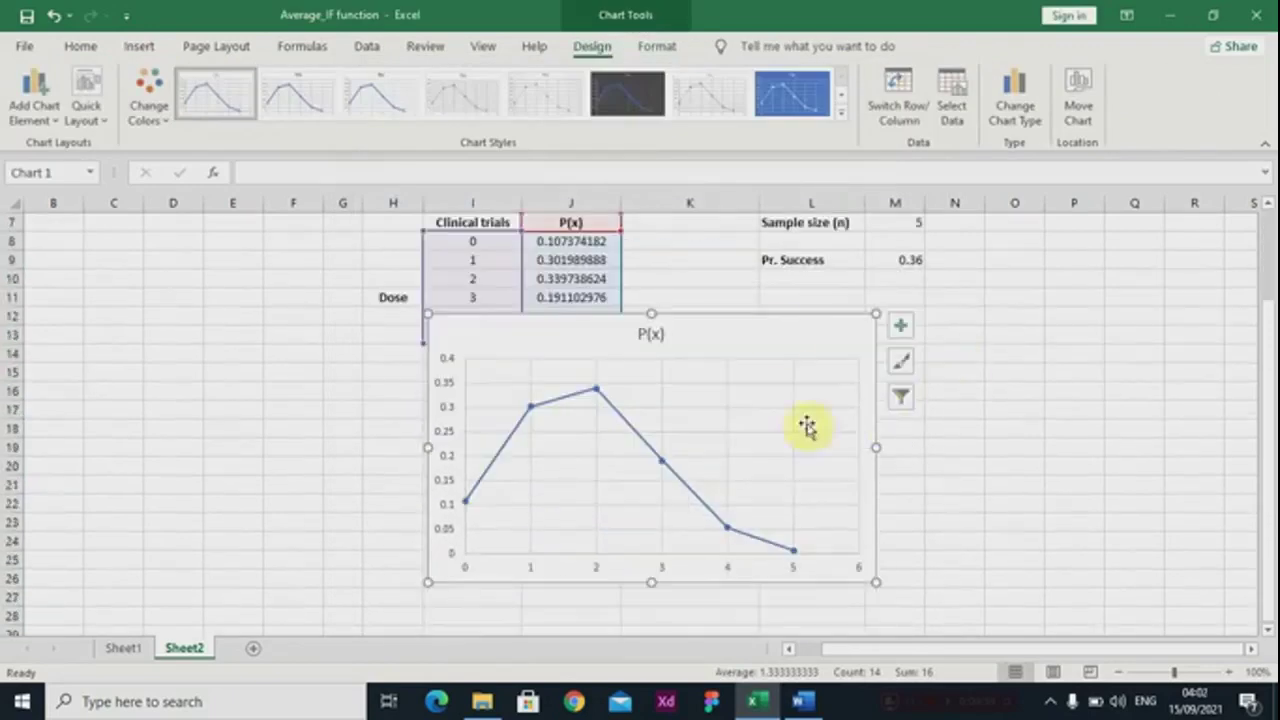
Apply the dark chart style, then widen and heighten the chart beside the table
{"action": "left_click", "coordinate": [635, 97]}
{"action": "left_click_drag", "start_coordinate": [760, 337], "coordinate": [755, 292]}
{"action": "left_click_drag", "start_coordinate": [907, 412], "coordinate": [908, 420]}
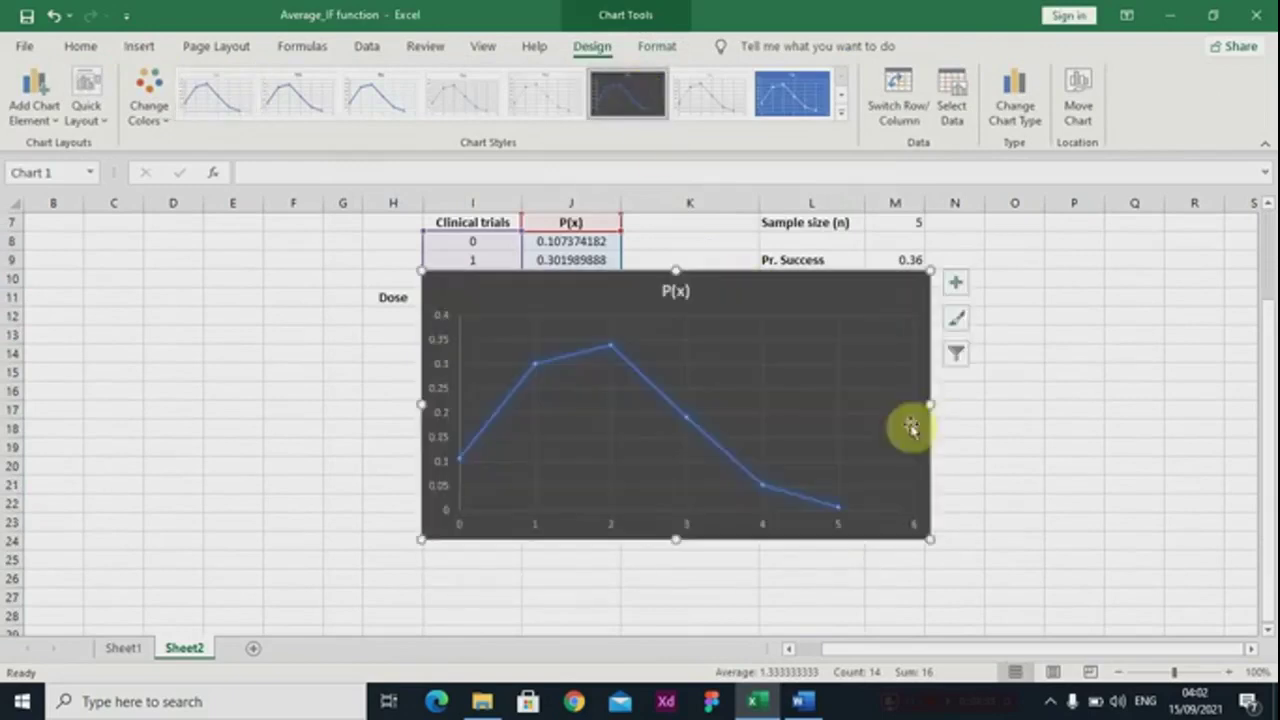
{"action": "left_click_drag", "start_coordinate": [421, 403], "coordinate": [392, 405]}
{"action": "left_click_drag", "start_coordinate": [662, 540], "coordinate": [666, 570]}
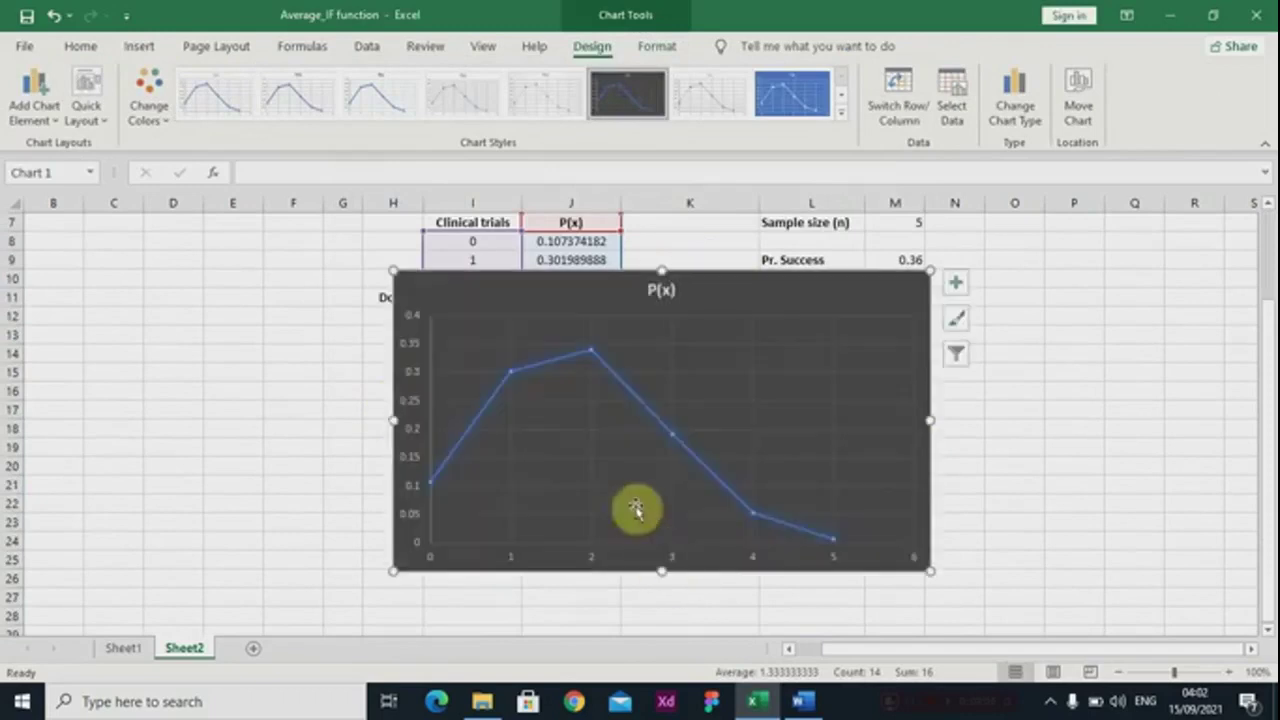
Replace the P(x) title with 'A plot showing the probabilities of clinical trials of a new KCT Malaria drug'
{"action": "left_click", "coordinate": [641, 404]}
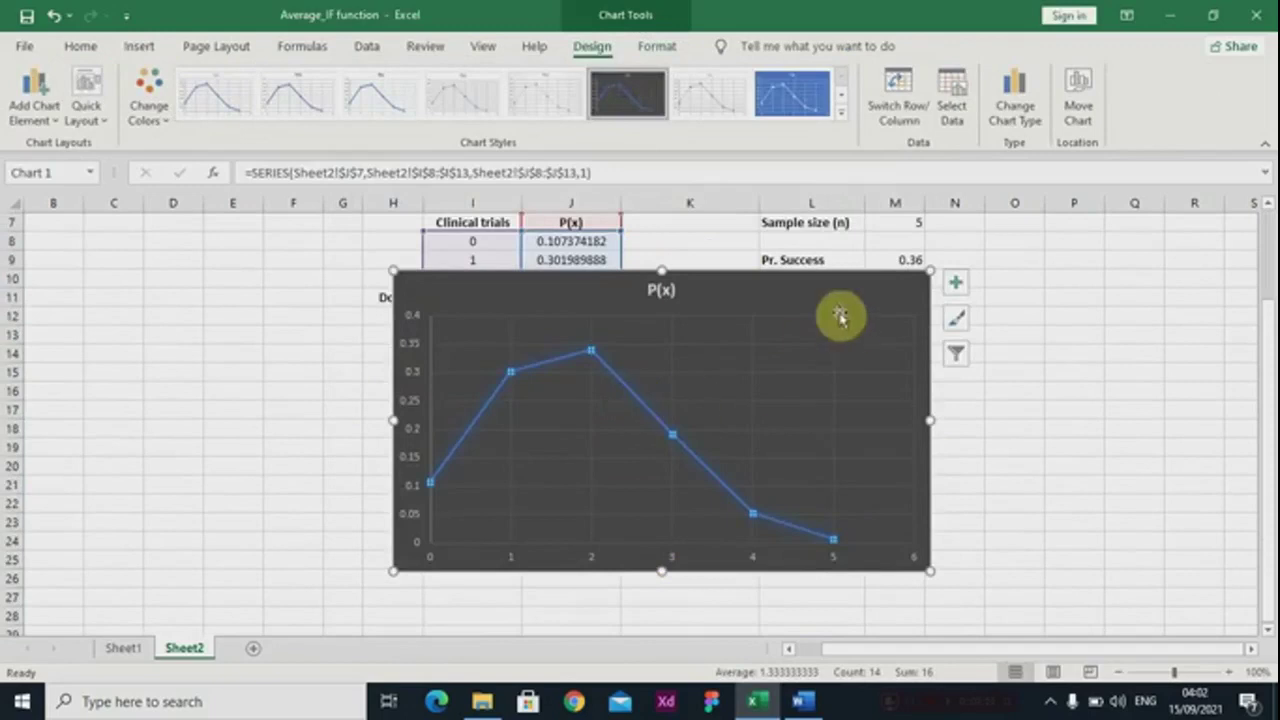
{"action": "left_click", "coordinate": [766, 300]}
{"action": "left_click", "coordinate": [660, 297]}
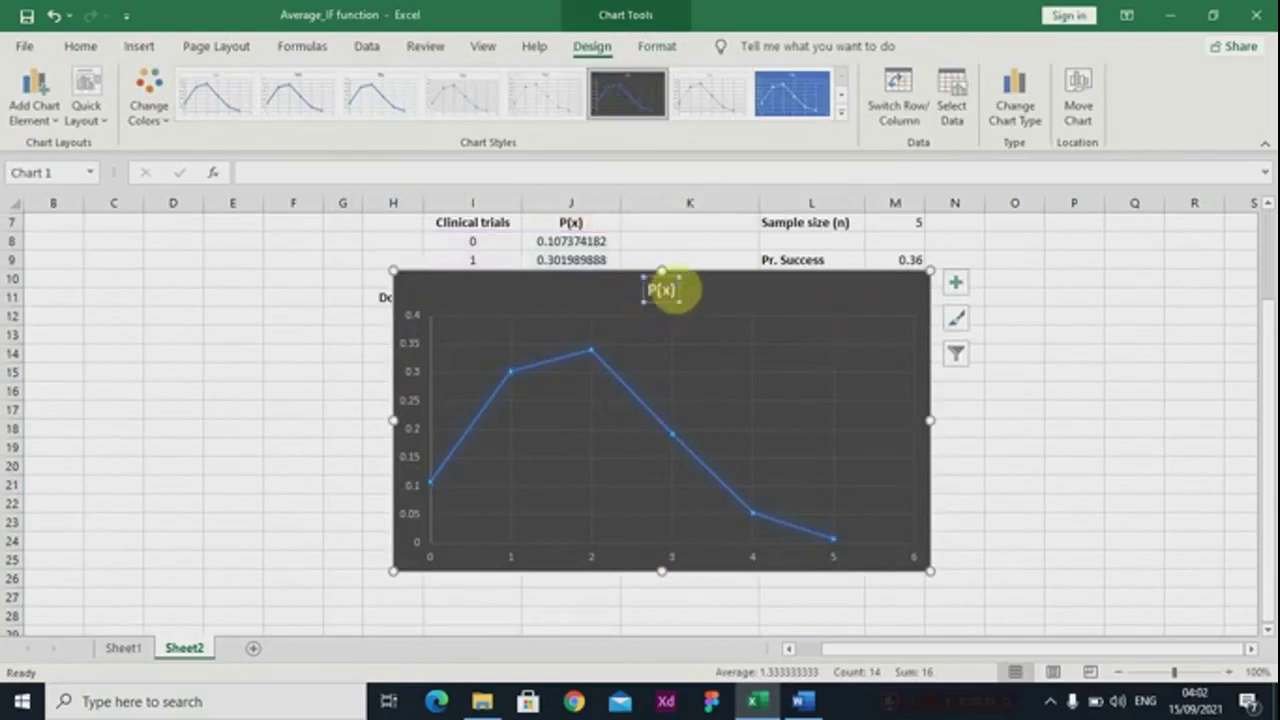
{"action": "left_click", "coordinate": [666, 290]}
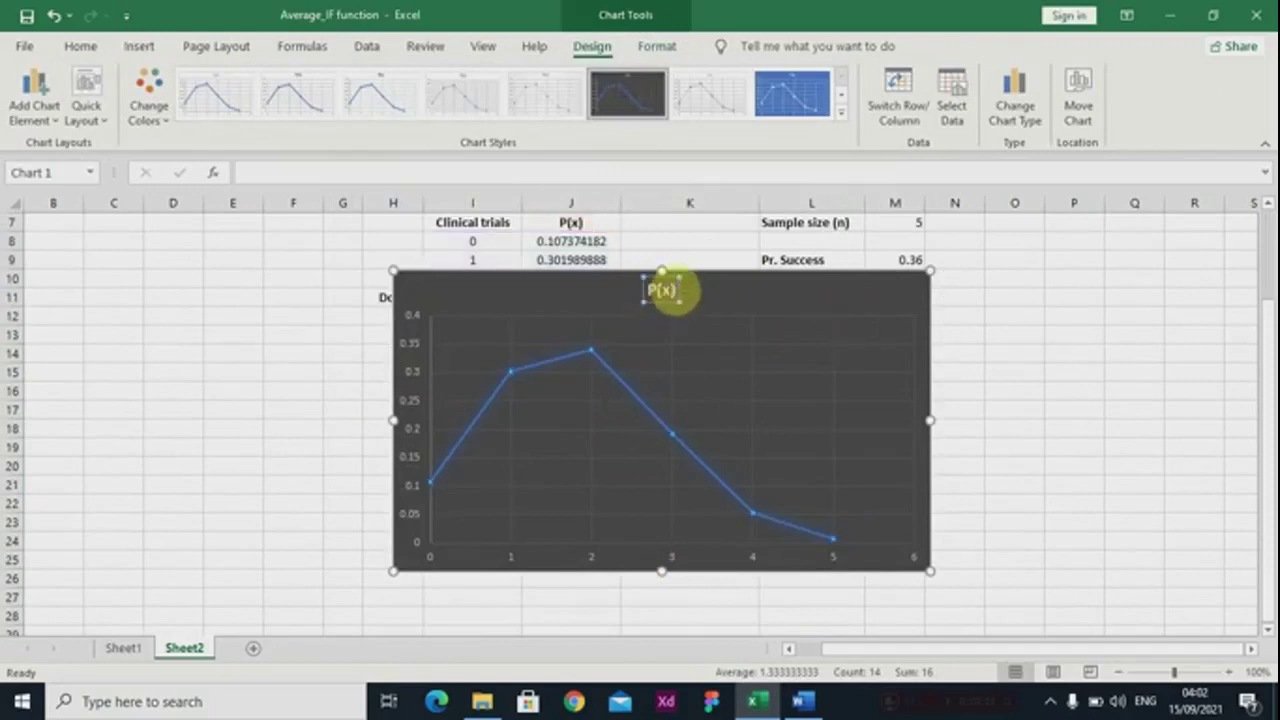
{"action": "key", "text": "BackSpace"}
{"action": "key", "text": "BackSpace"}
{"action": "key", "text": "BackSpace"}
{"action": "key", "text": "BackSpace"}
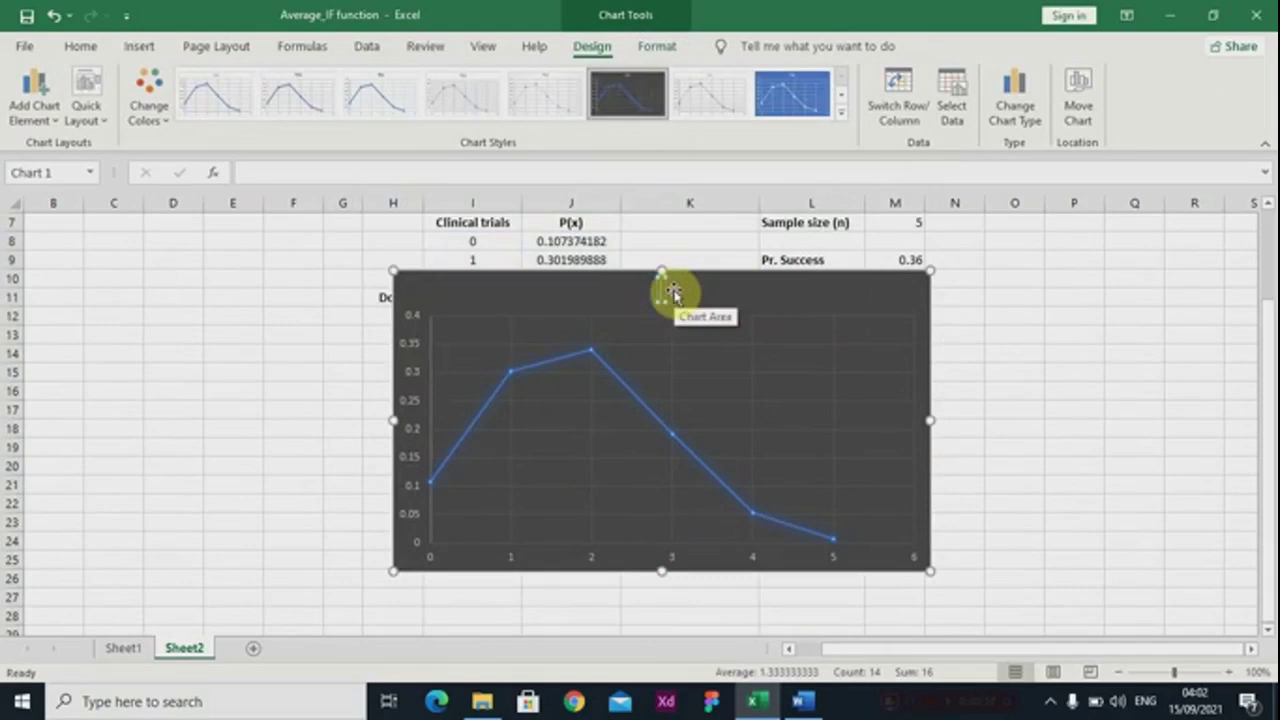
{"action": "type", "text": "A plot"}
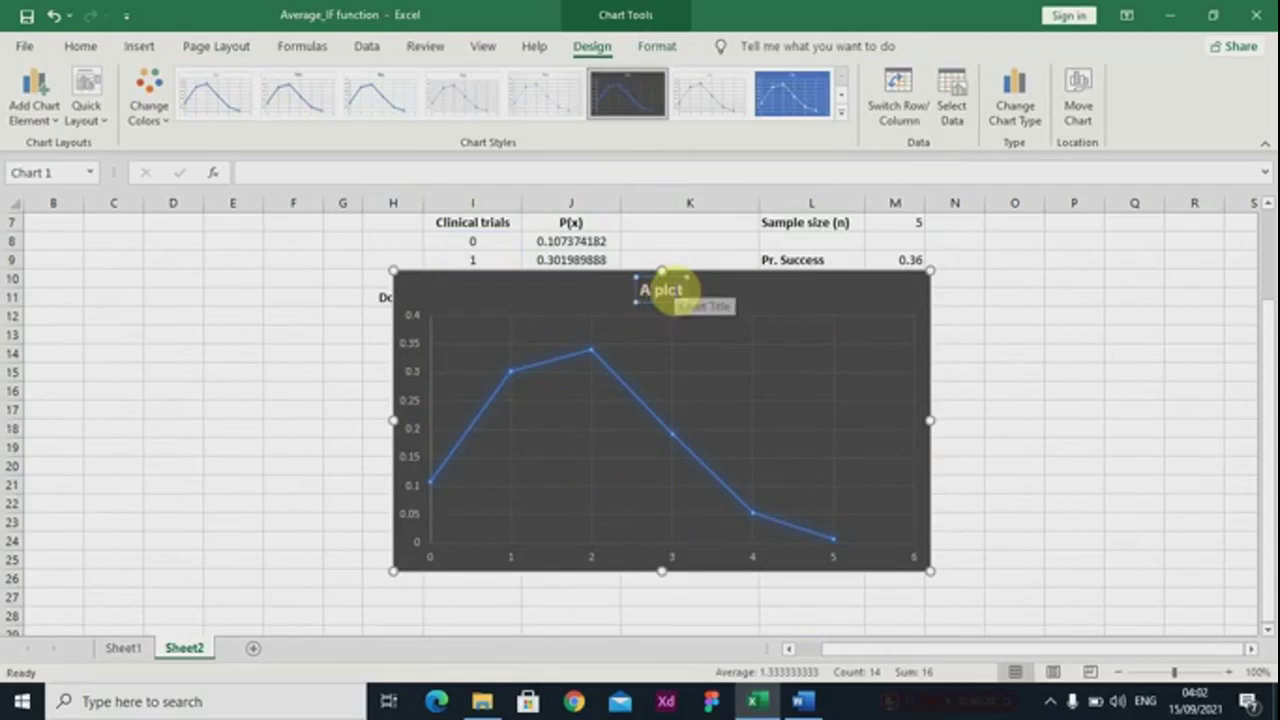
{"action": "type", "text": " showin"}
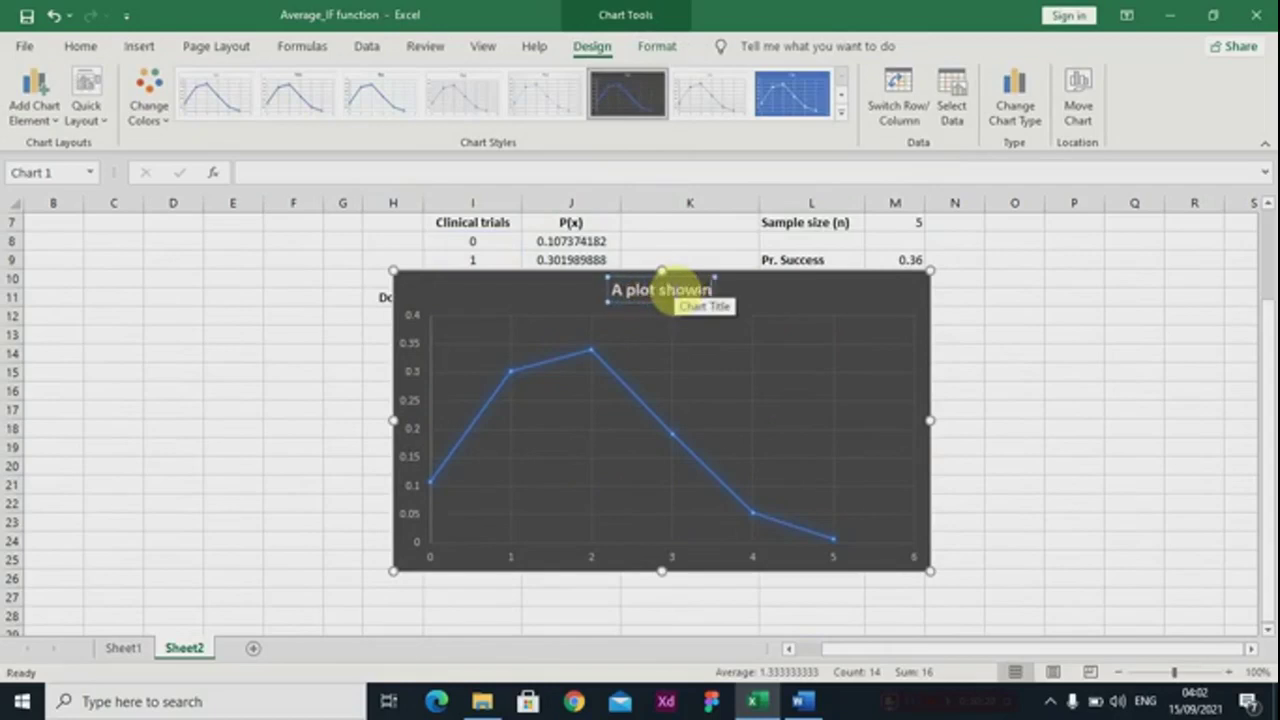
{"action": "type", "text": "g the p"}
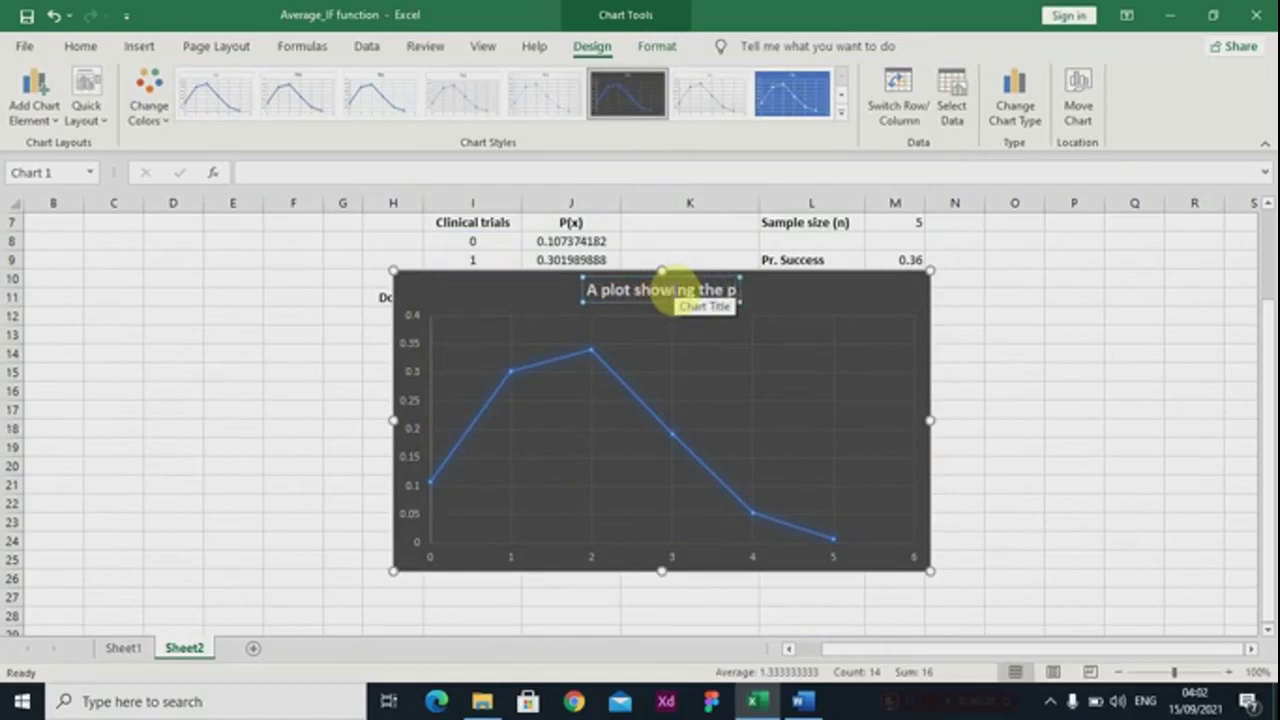
{"action": "type", "text": "robabilities of c"}
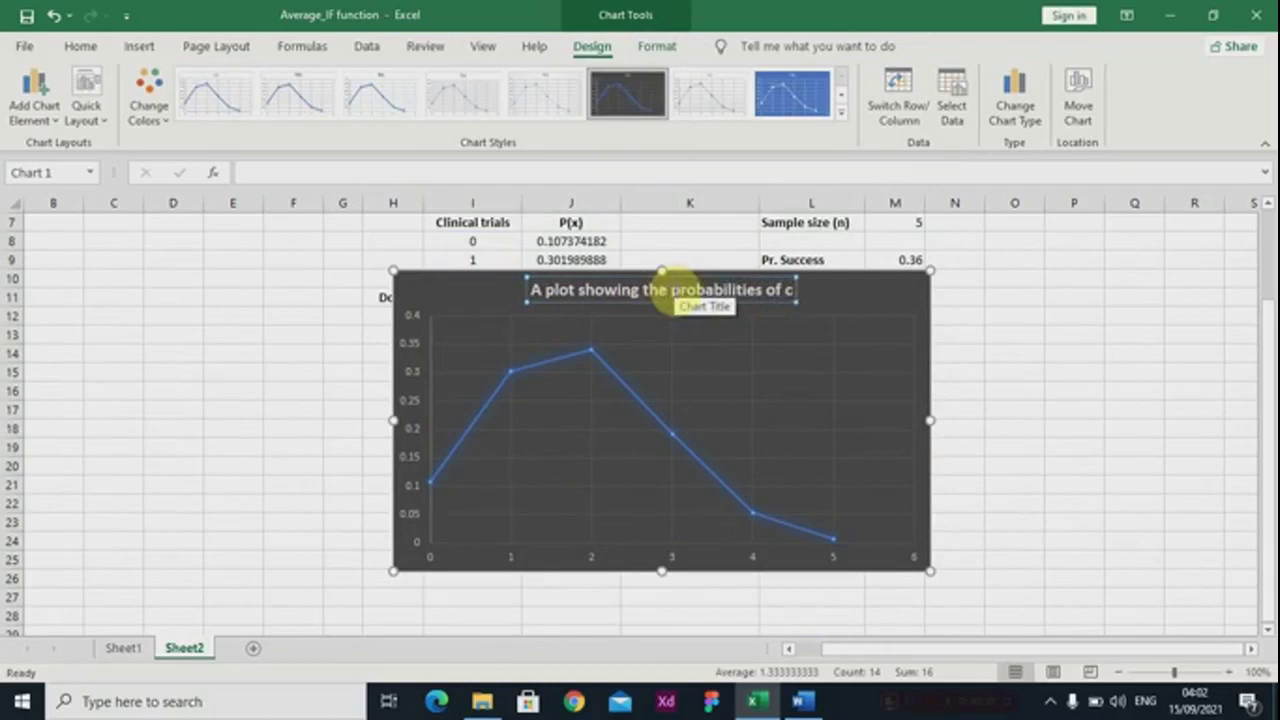
{"action": "type", "text": "linica"}
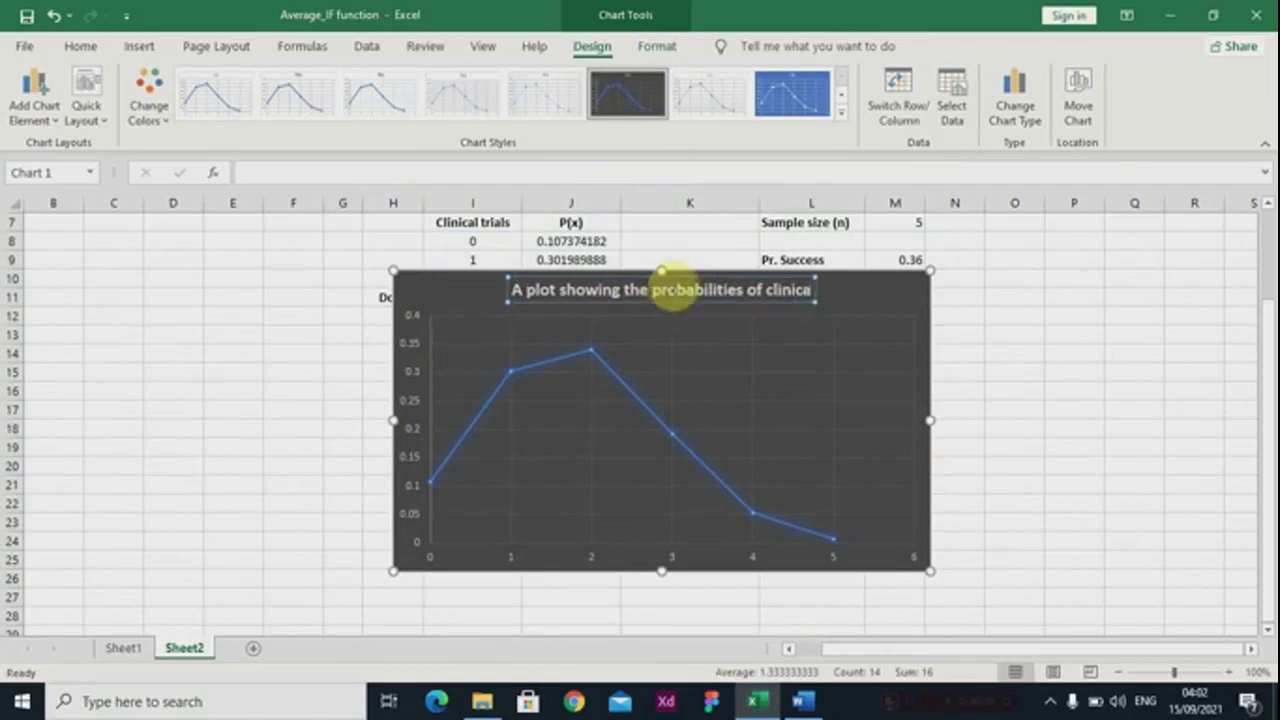
{"action": "type", "text": "l trials"}
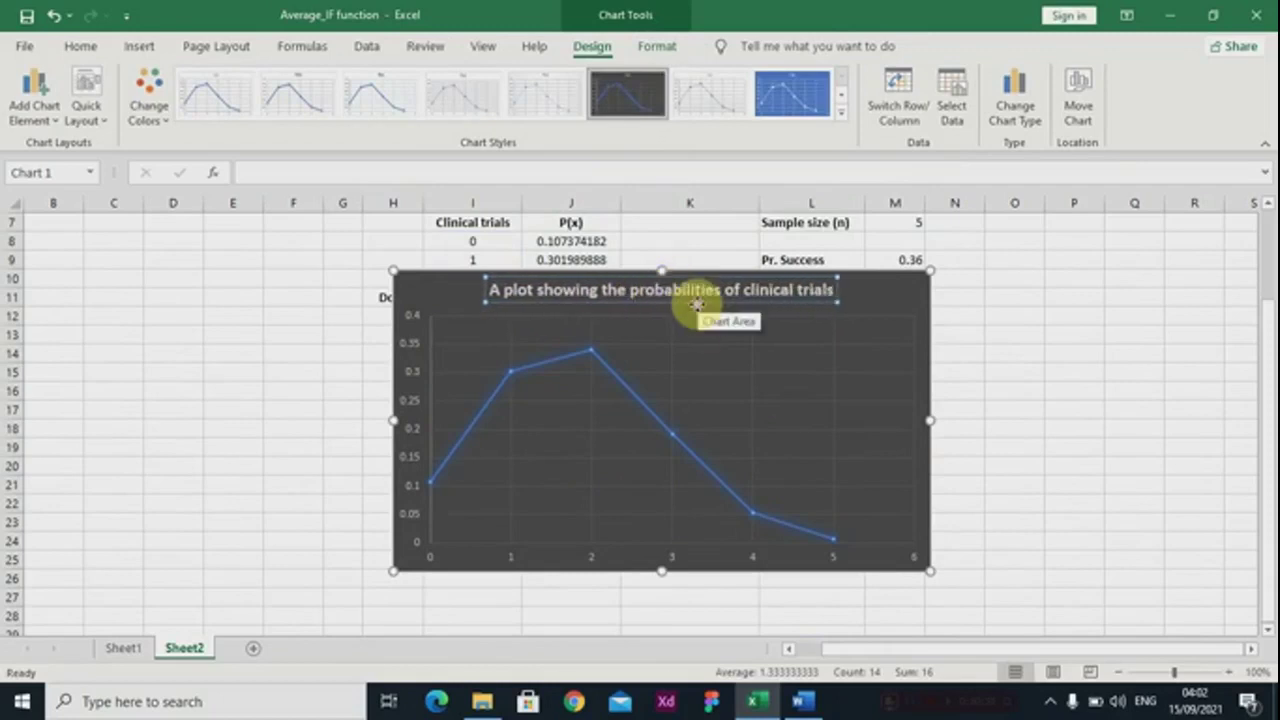
{"action": "type", "text": " of"}
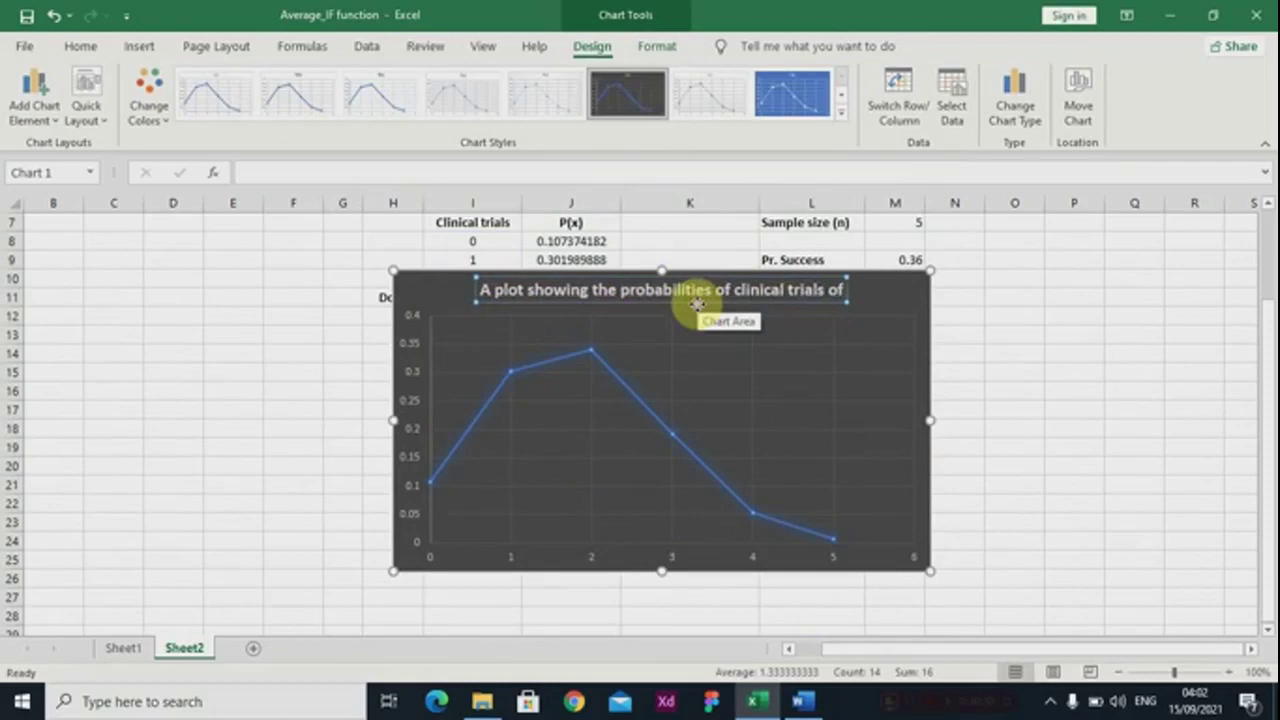
{"action": "type", "text": " a"}
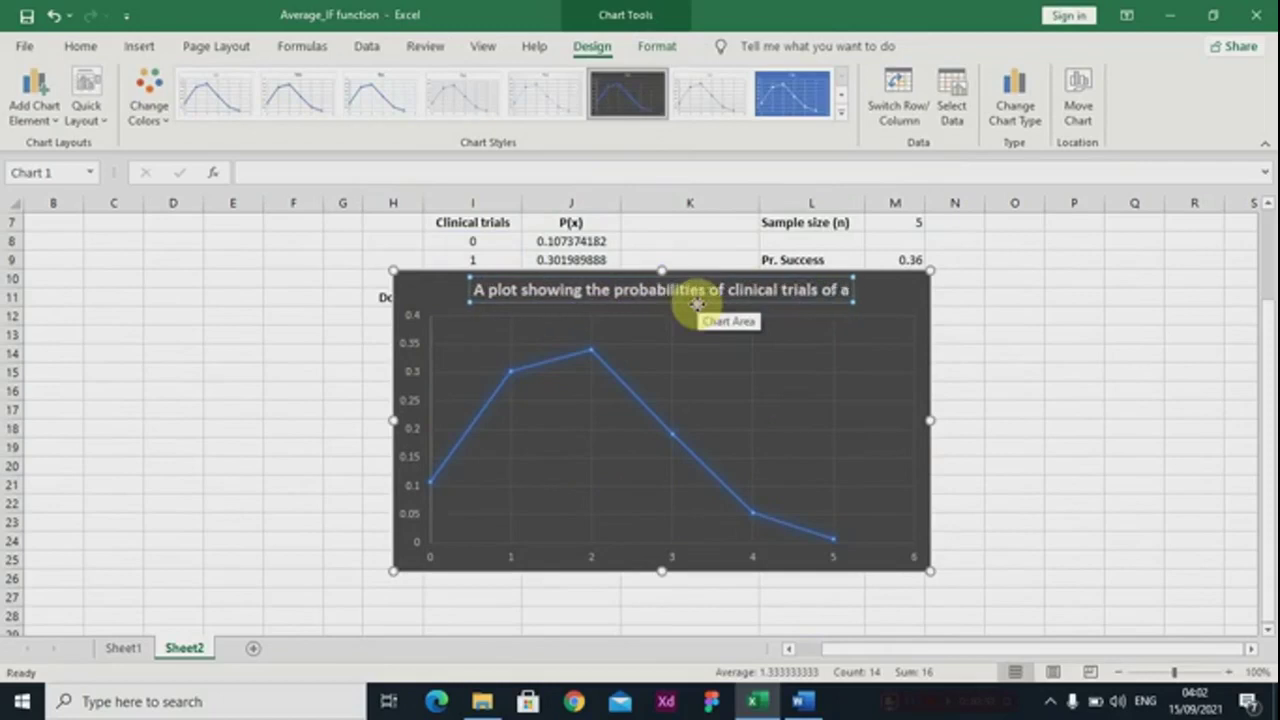
{"action": "type", "text": " new"}
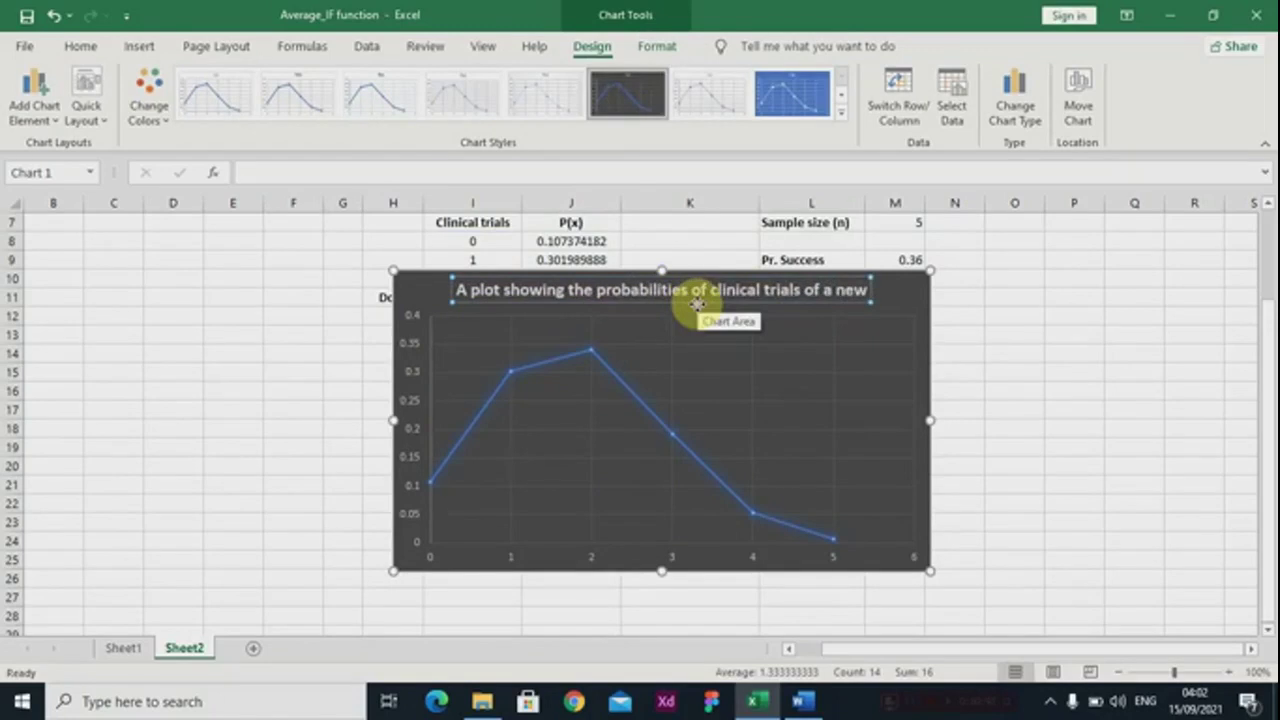
{"action": "type", "text": " KC"}
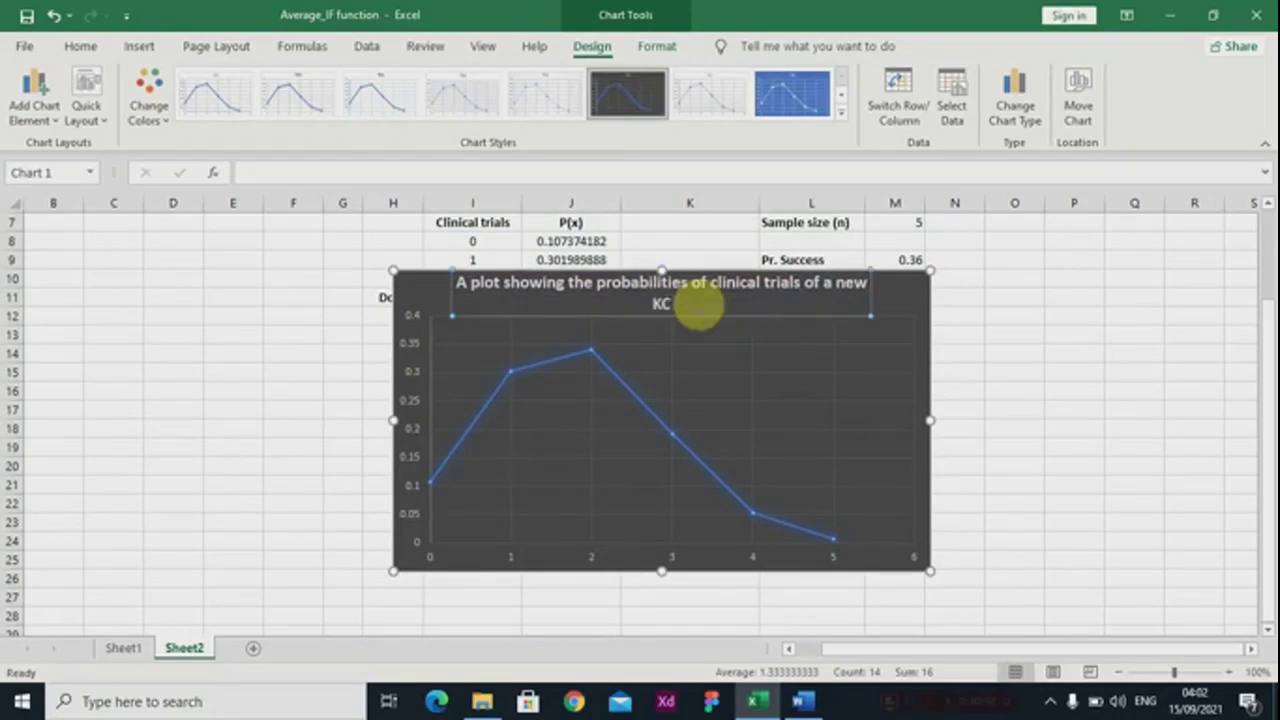
{"action": "type", "text": "T Mal"}
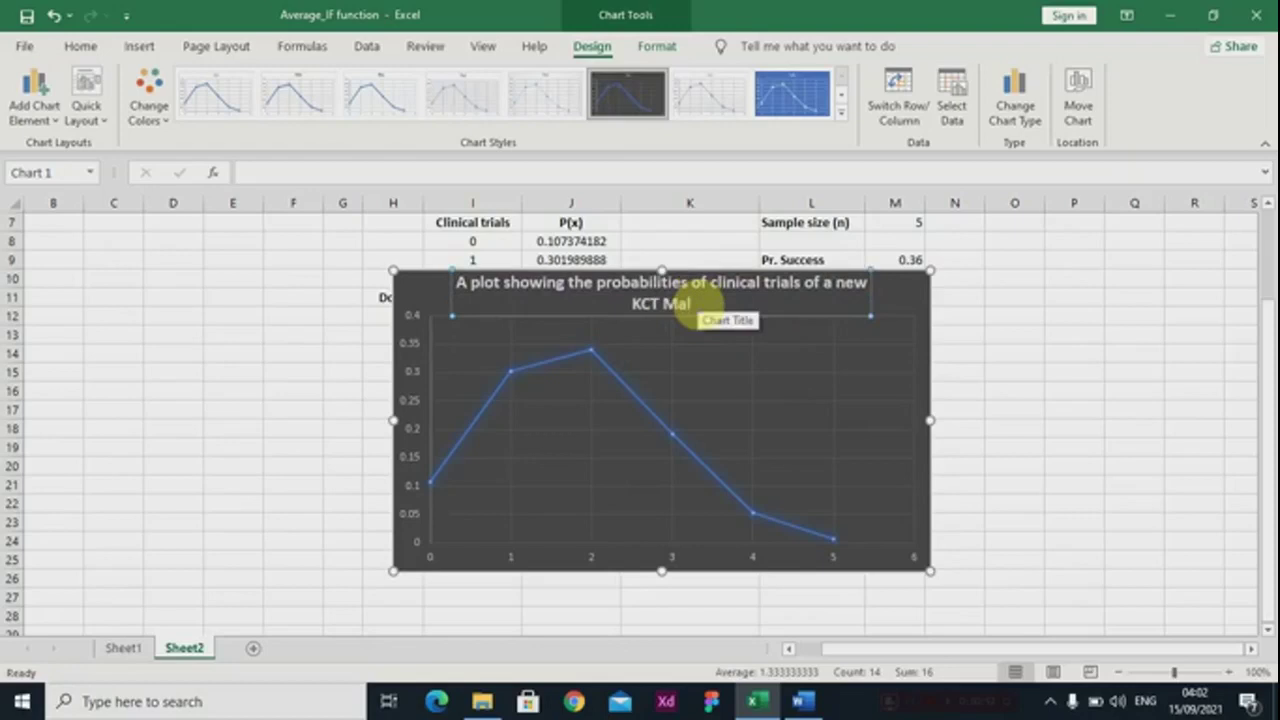
{"action": "type", "text": "aria drug"}
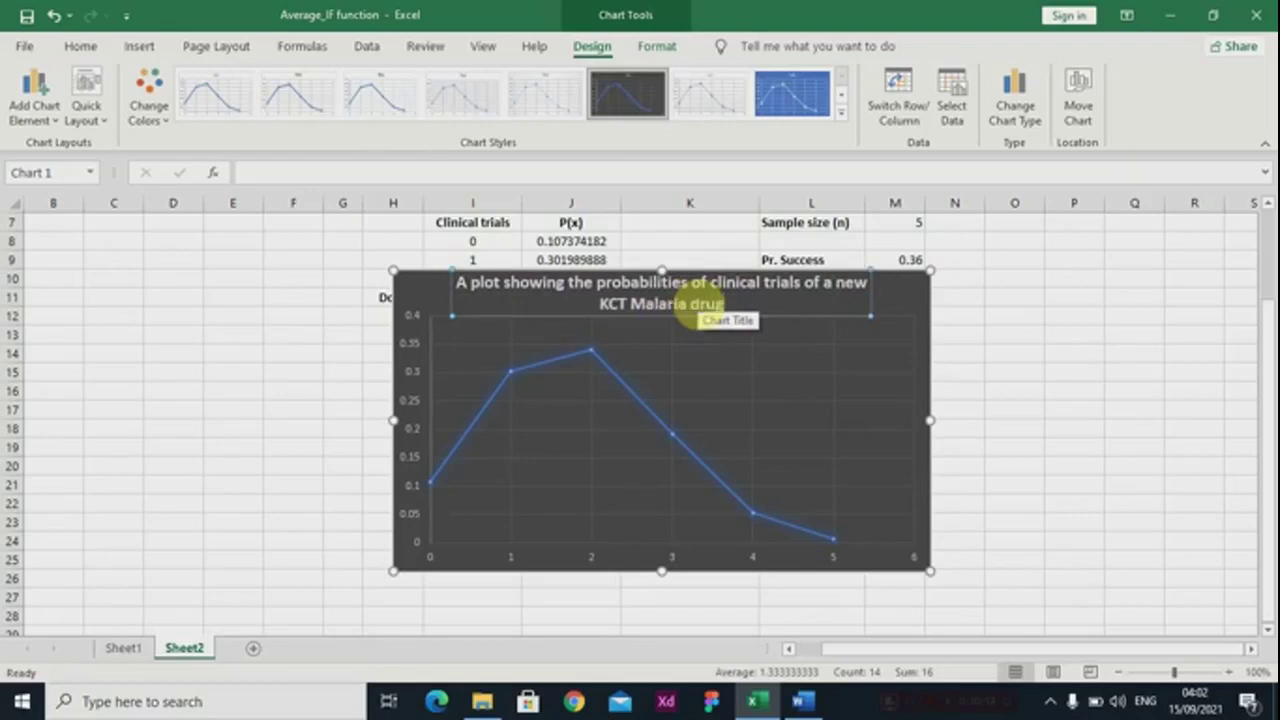
{"action": "left_click", "coordinate": [903, 309]}
Set the probability line's colour to red in the Format pane's Fill & Line options
{"action": "left_click_drag", "start_coordinate": [662, 263], "coordinate": [662, 259]}
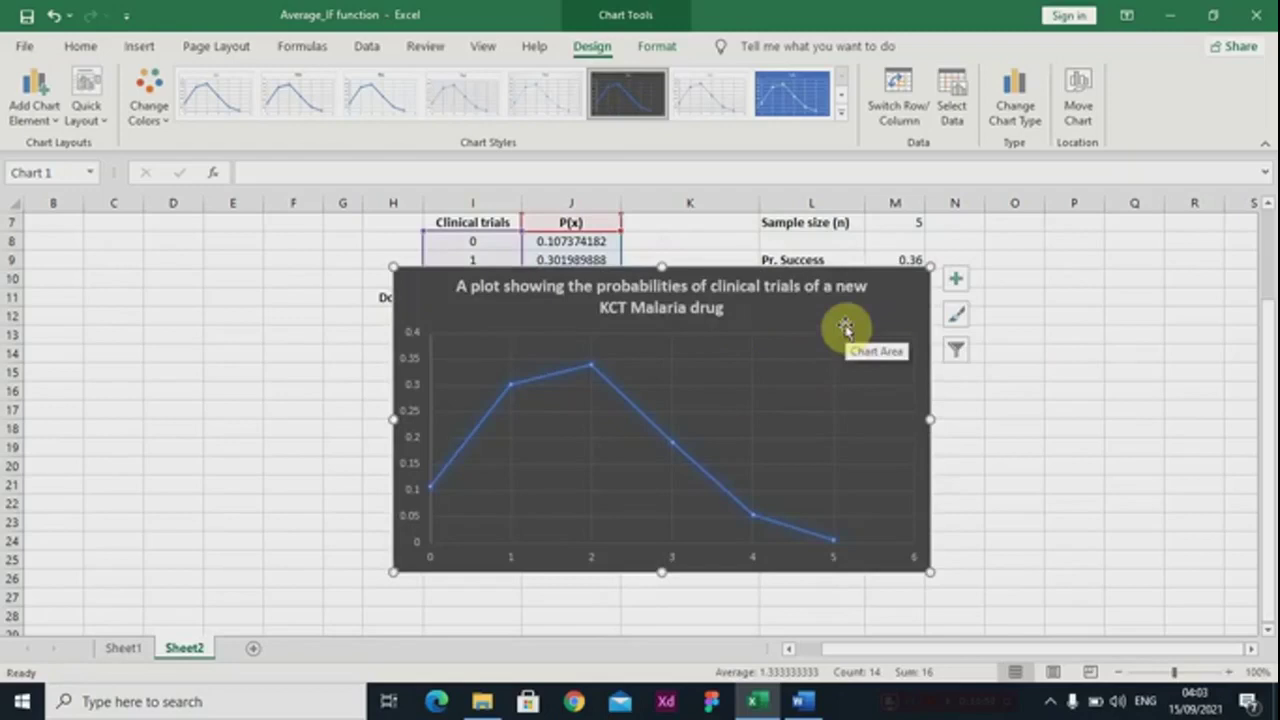
{"action": "double_click", "coordinate": [645, 420]}
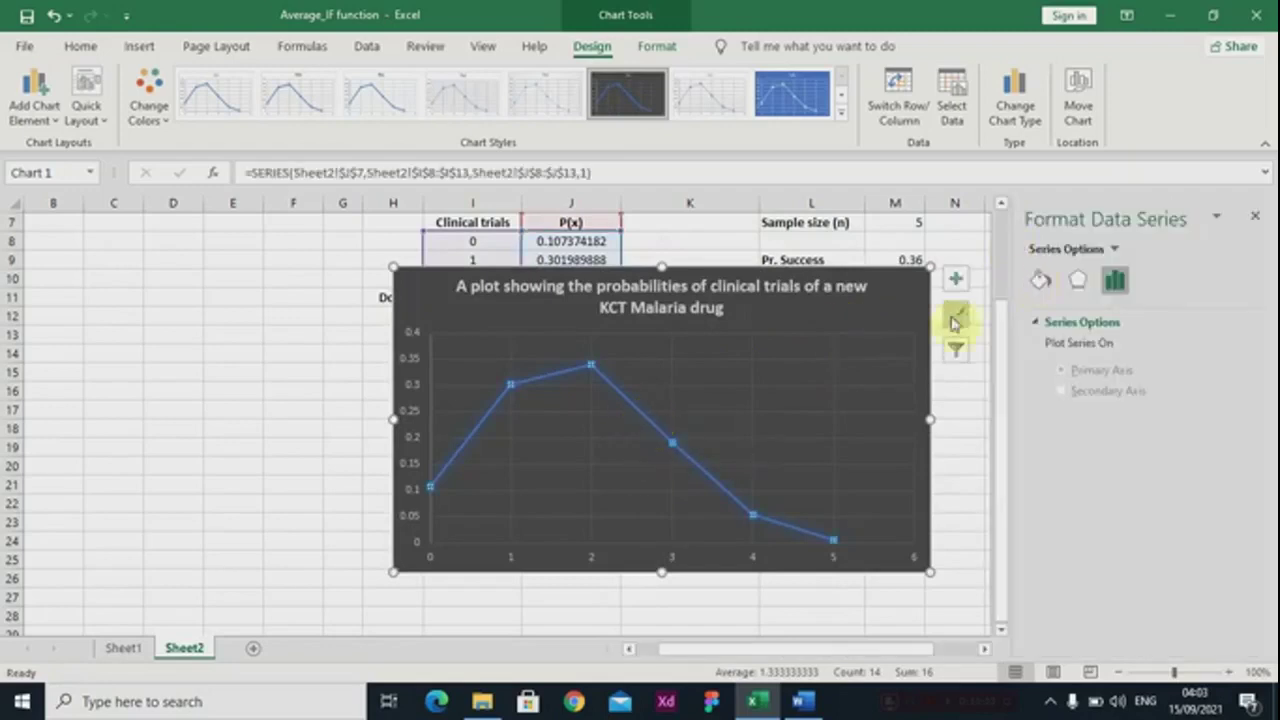
{"action": "left_click", "coordinate": [668, 438]}
{"action": "left_click", "coordinate": [831, 309]}
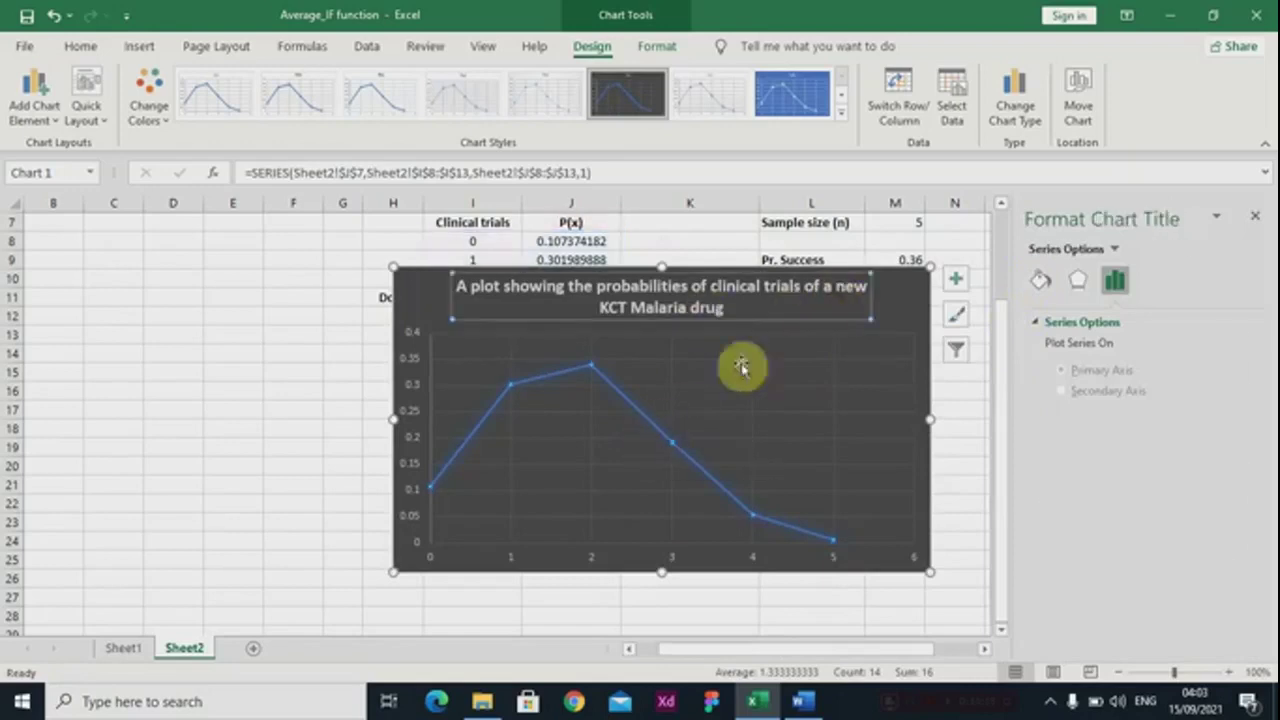
{"action": "left_click", "coordinate": [645, 425]}
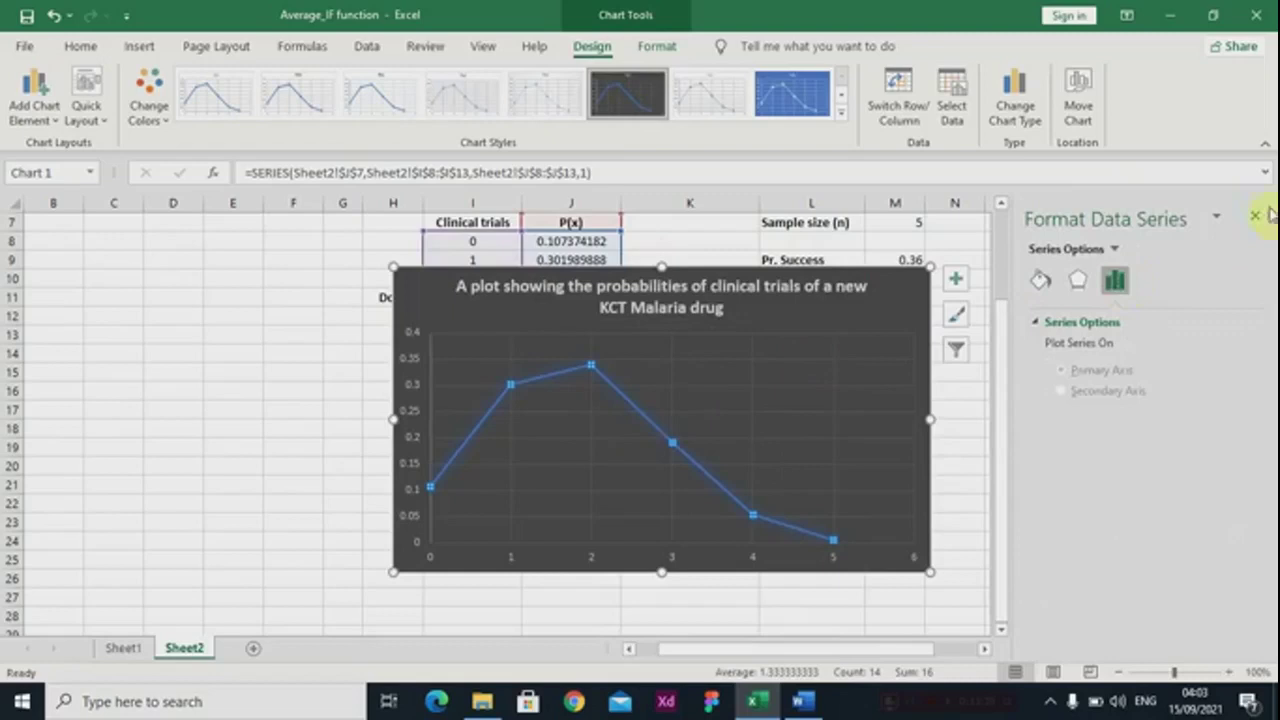
{"action": "left_click", "coordinate": [1040, 281]}
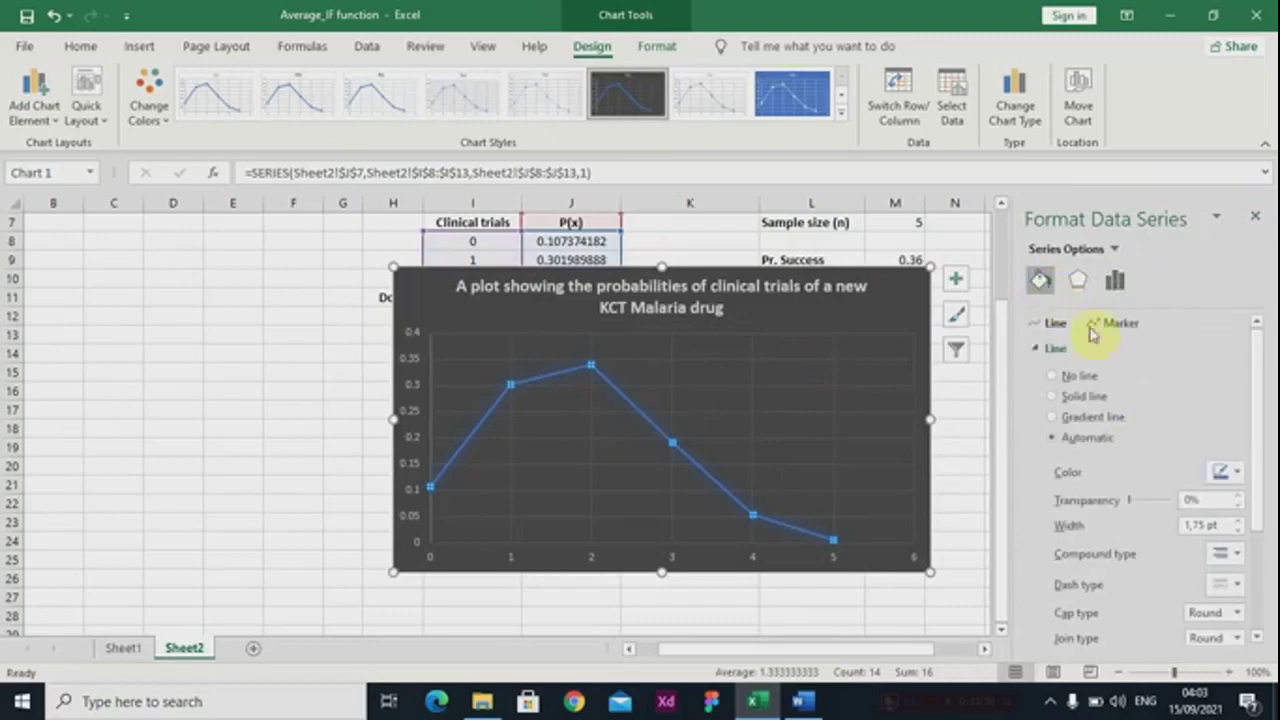
{"action": "left_click", "coordinate": [1238, 474]}
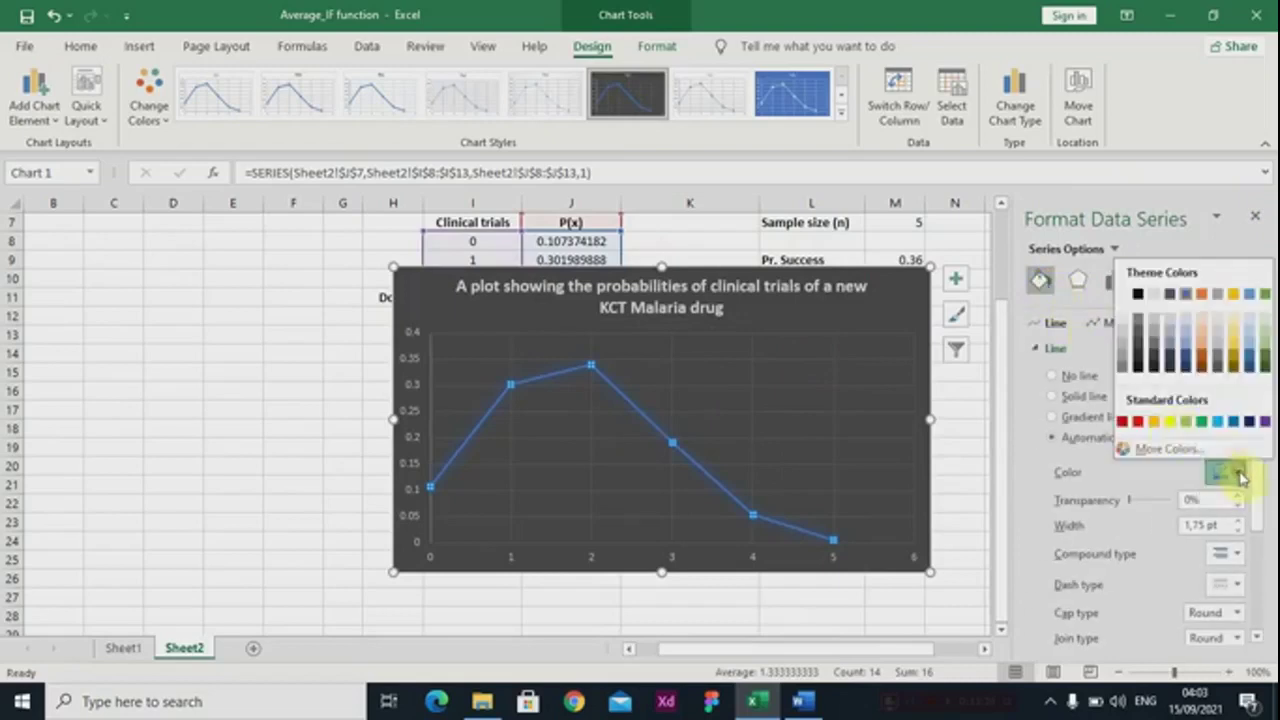
{"action": "left_click", "coordinate": [1145, 427]}
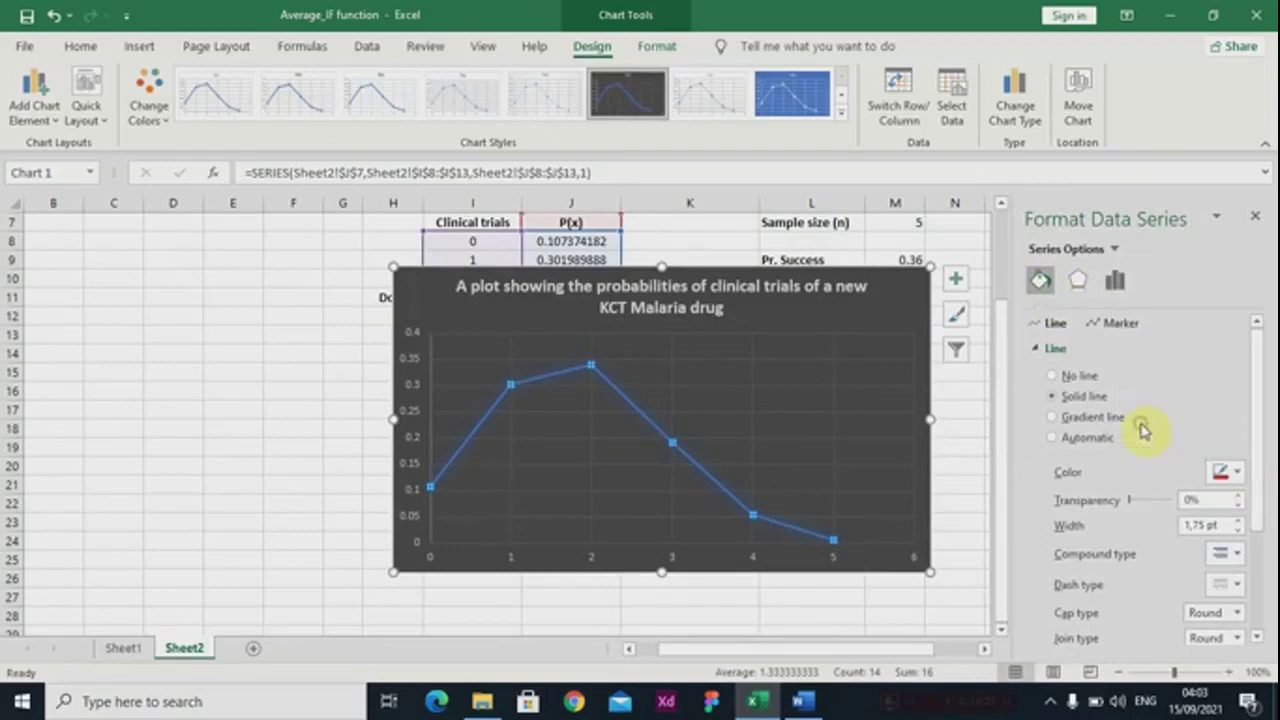
Make the chart slightly taller, nudge the title down, and close the Format pane
{"action": "left_click", "coordinate": [891, 315]}
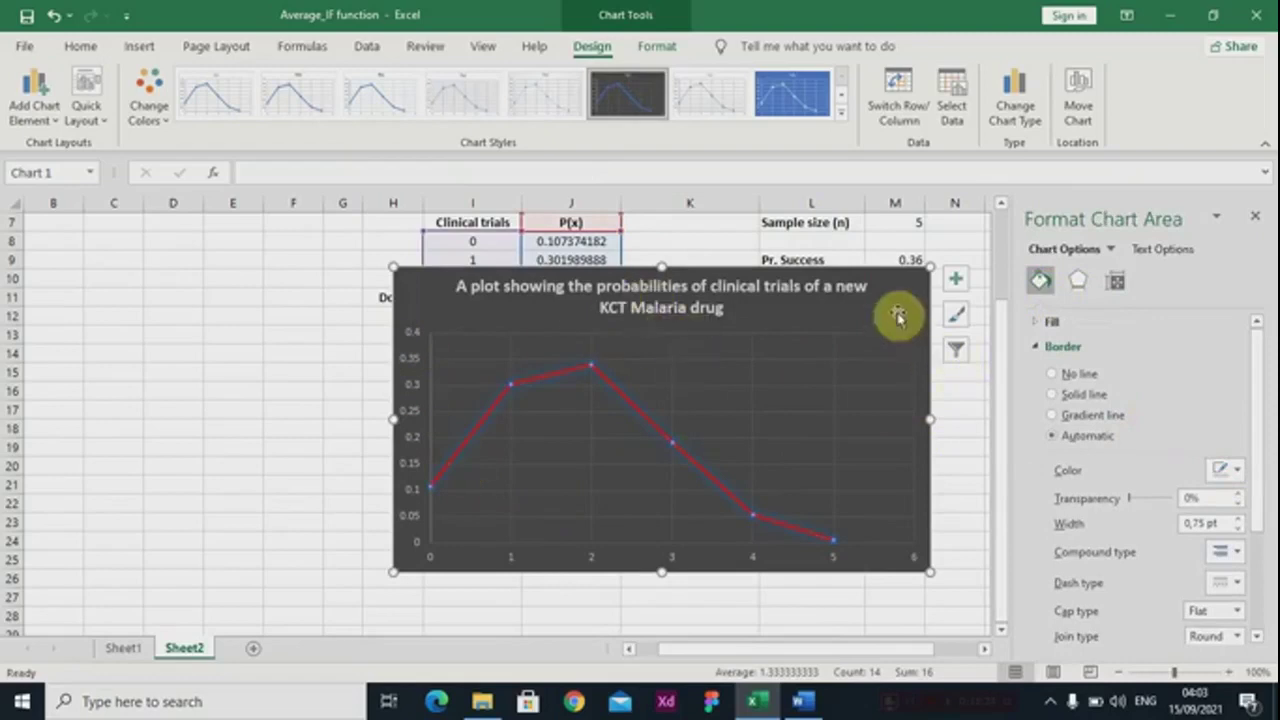
{"action": "left_click_drag", "start_coordinate": [663, 574], "coordinate": [668, 590]}
{"action": "left_click", "coordinate": [857, 314]}
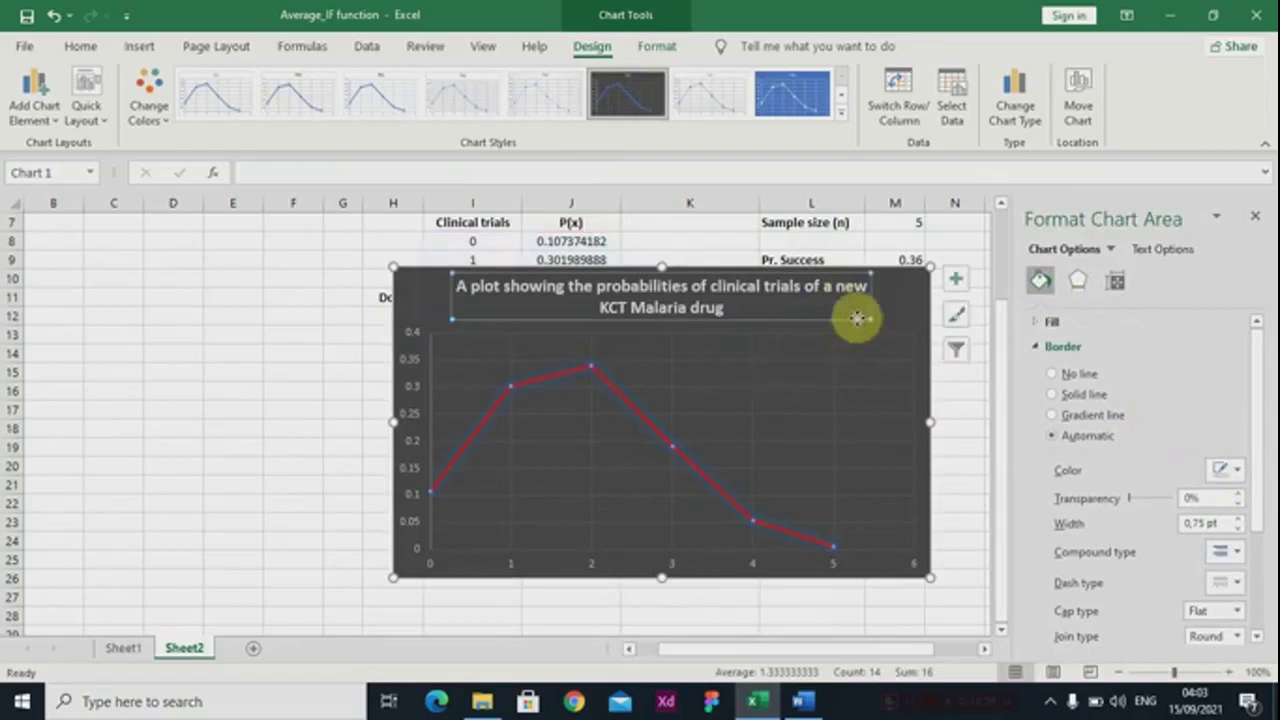
{"action": "left_click_drag", "start_coordinate": [857, 318], "coordinate": [858, 321]}
{"action": "left_click", "coordinate": [1255, 218]}
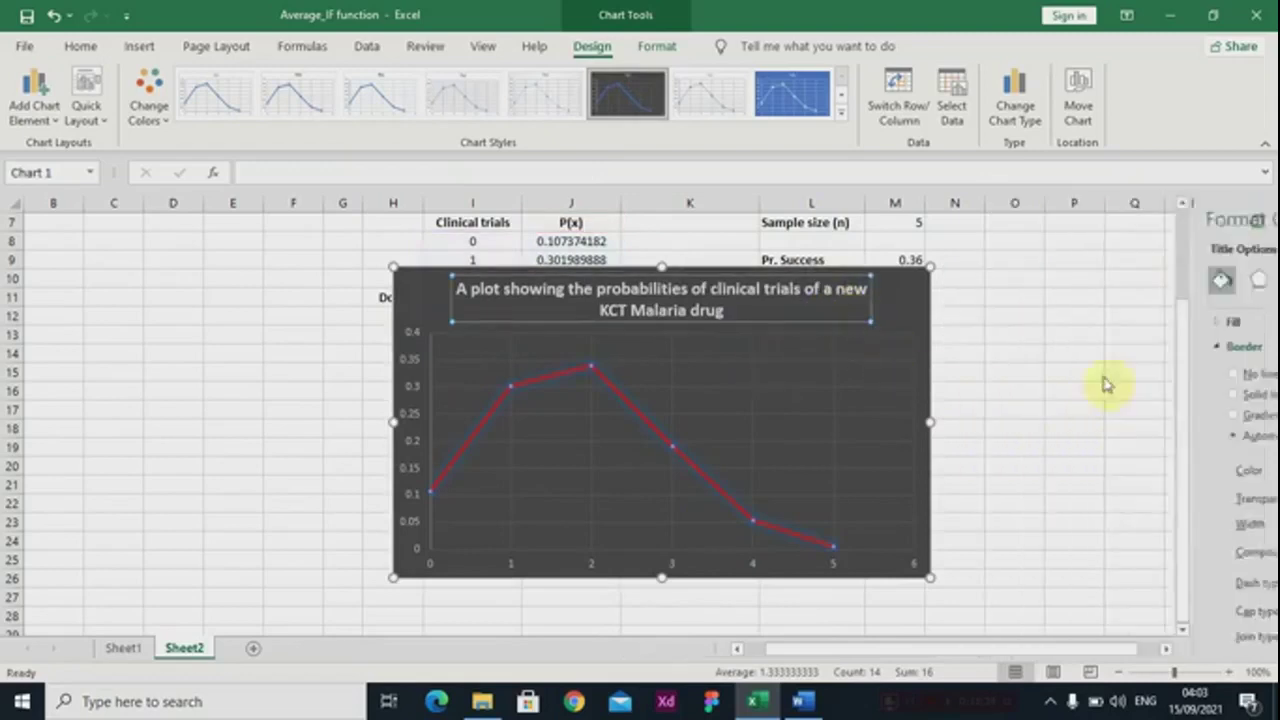
{"action": "left_click", "coordinate": [1027, 479]}
Drag the chart down and to the right, then deselect it by selecting cell I8
{"action": "left_click_drag", "start_coordinate": [906, 312], "coordinate": [1140, 345]}
{"action": "scroll", "coordinate": [591, 340], "scroll_direction": "up", "scroll_amount": 2}
{"action": "left_click", "coordinate": [638, 330]}
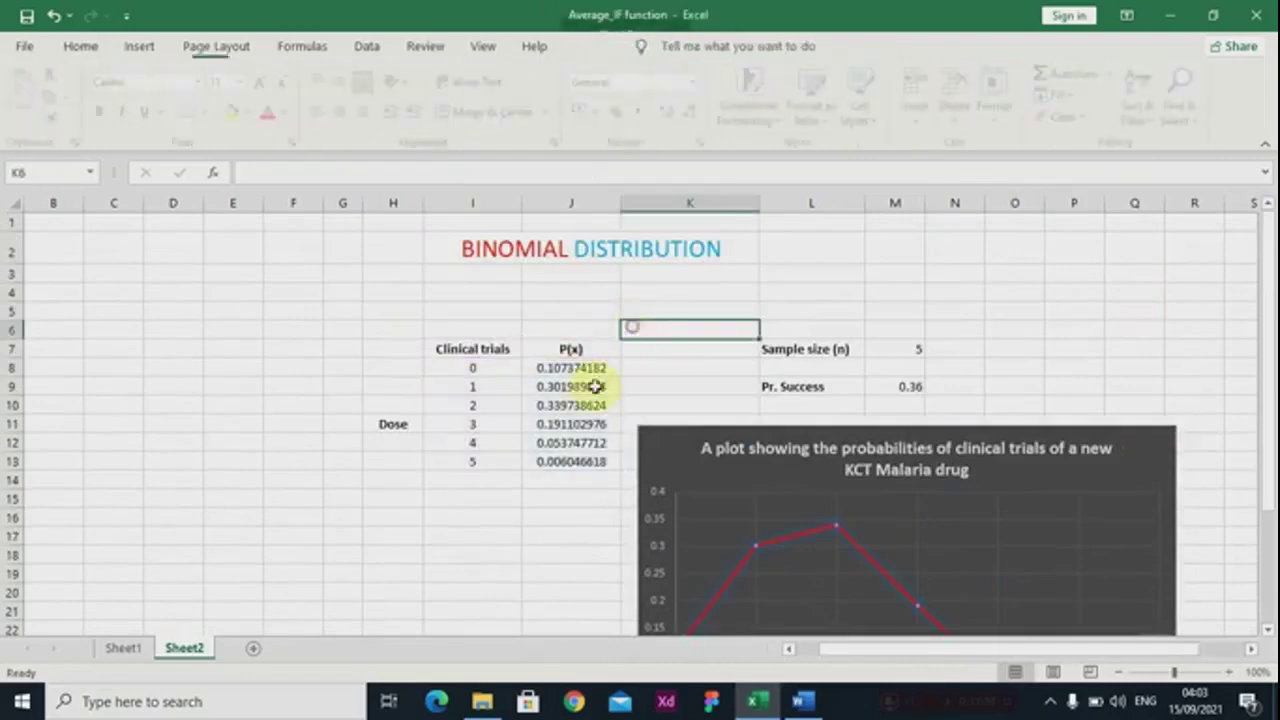
{"action": "scroll", "coordinate": [580, 432], "scroll_direction": "down", "scroll_amount": 1}
{"action": "scroll", "coordinate": [580, 430], "scroll_direction": "down", "scroll_amount": 1}
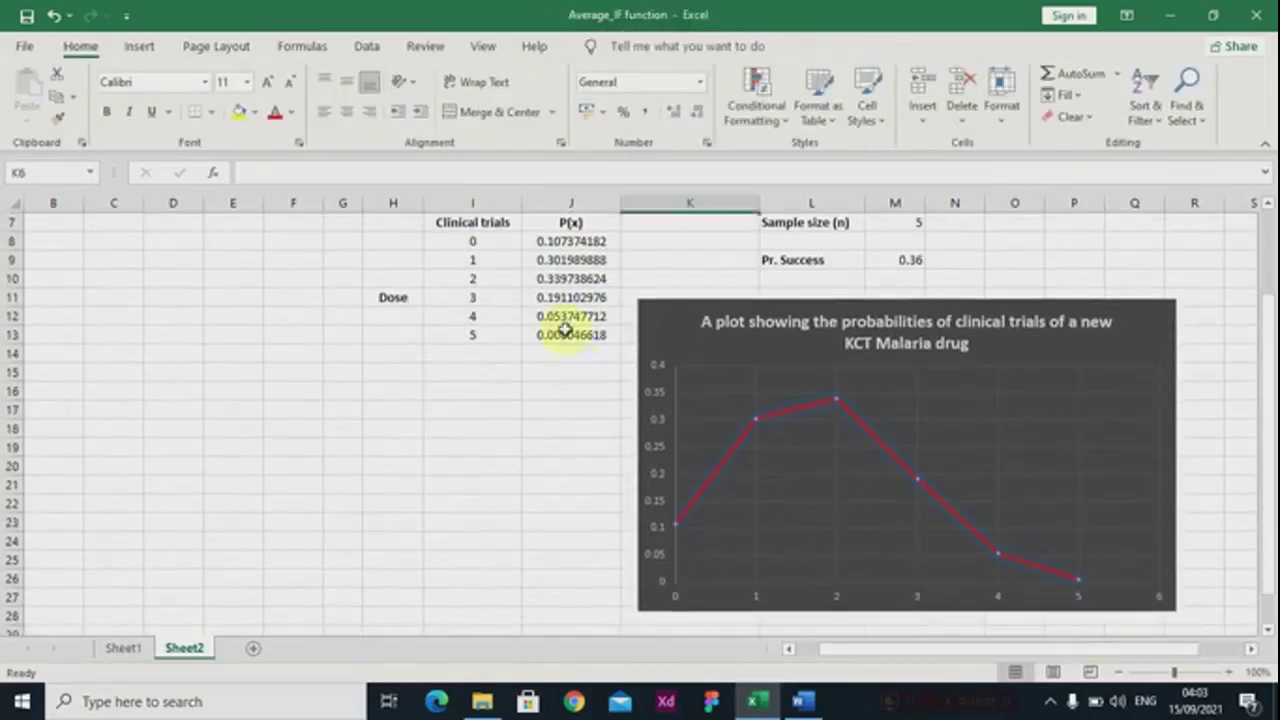
{"action": "left_click", "coordinate": [485, 241]}
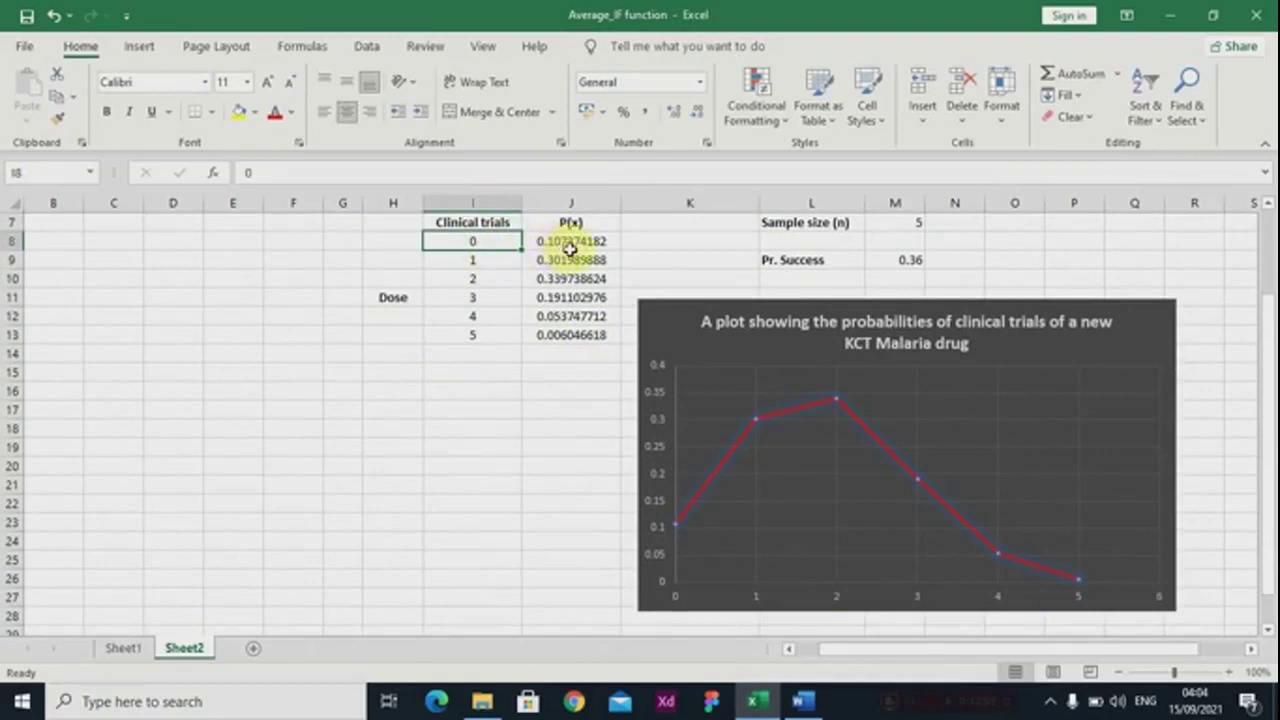
Check the trial values and BINOM.DIST formulas in I9:J11, then nudge the chart upward
{"action": "left_click", "coordinate": [478, 264]}
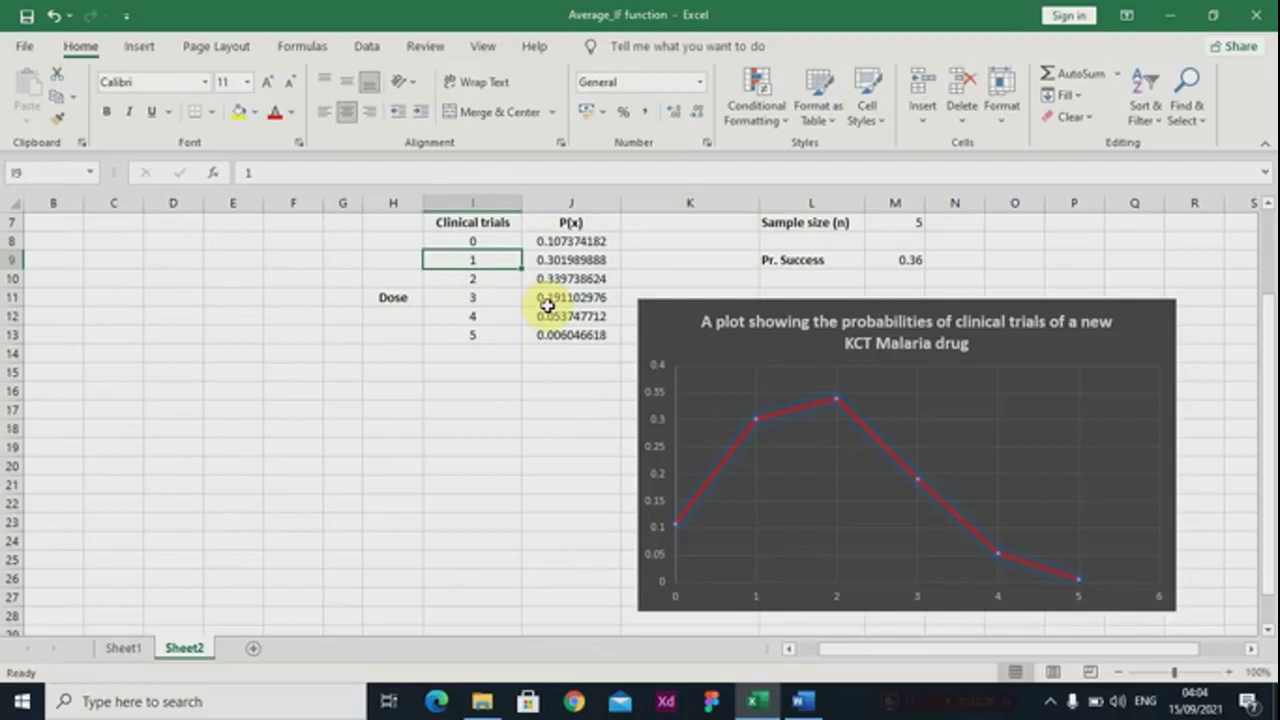
{"action": "left_click", "coordinate": [492, 297]}
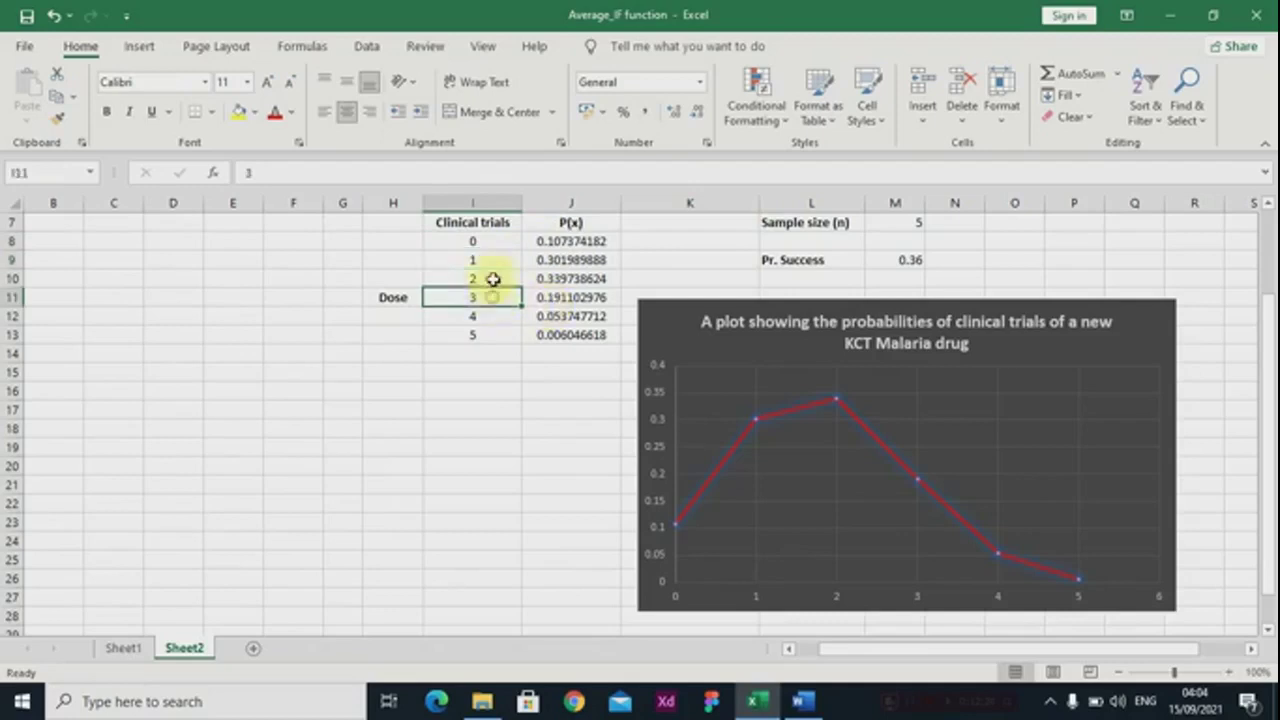
{"action": "left_click", "coordinate": [484, 259]}
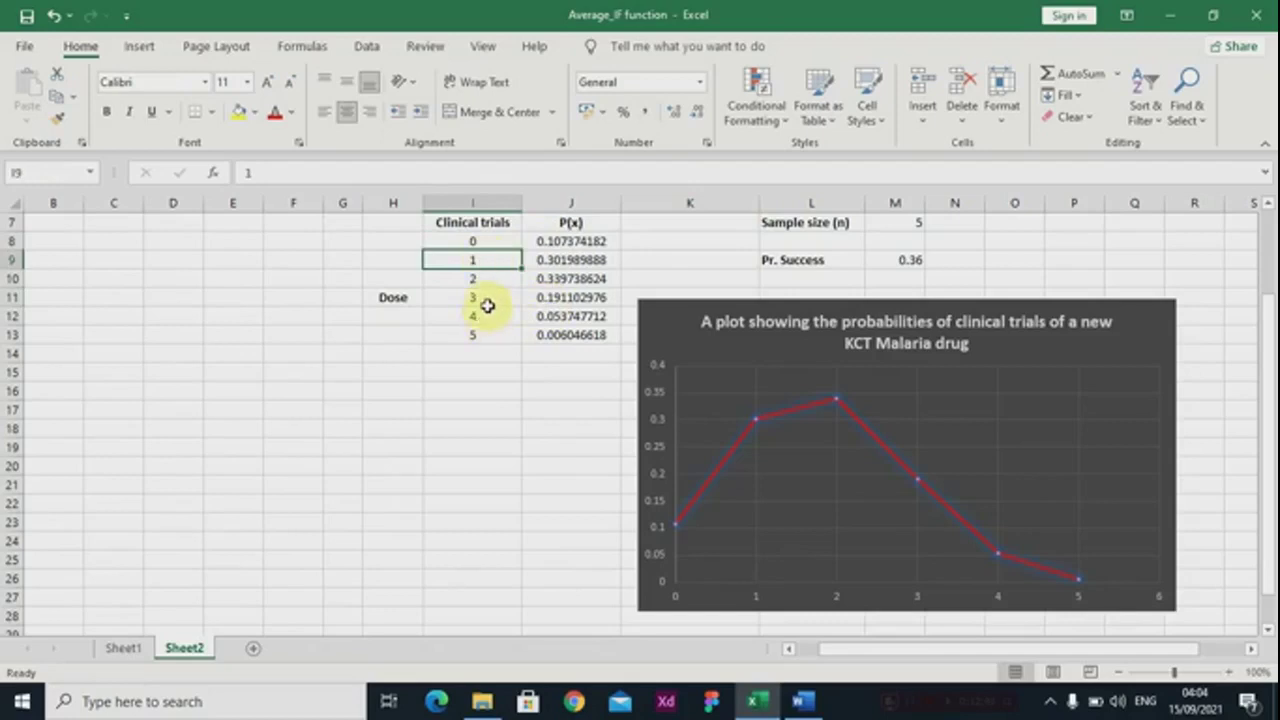
{"action": "left_click", "coordinate": [488, 302]}
{"action": "left_click", "coordinate": [568, 297]}
{"action": "left_click", "coordinate": [579, 280]}
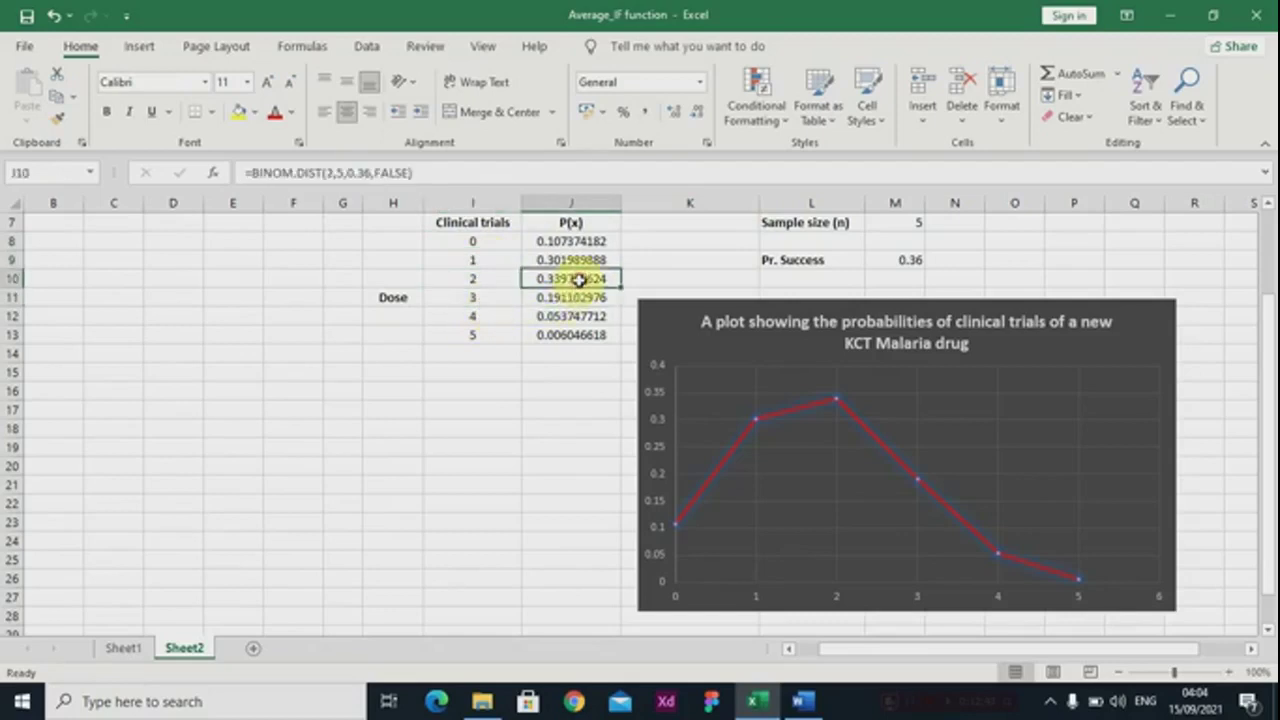
{"action": "left_click", "coordinate": [499, 280]}
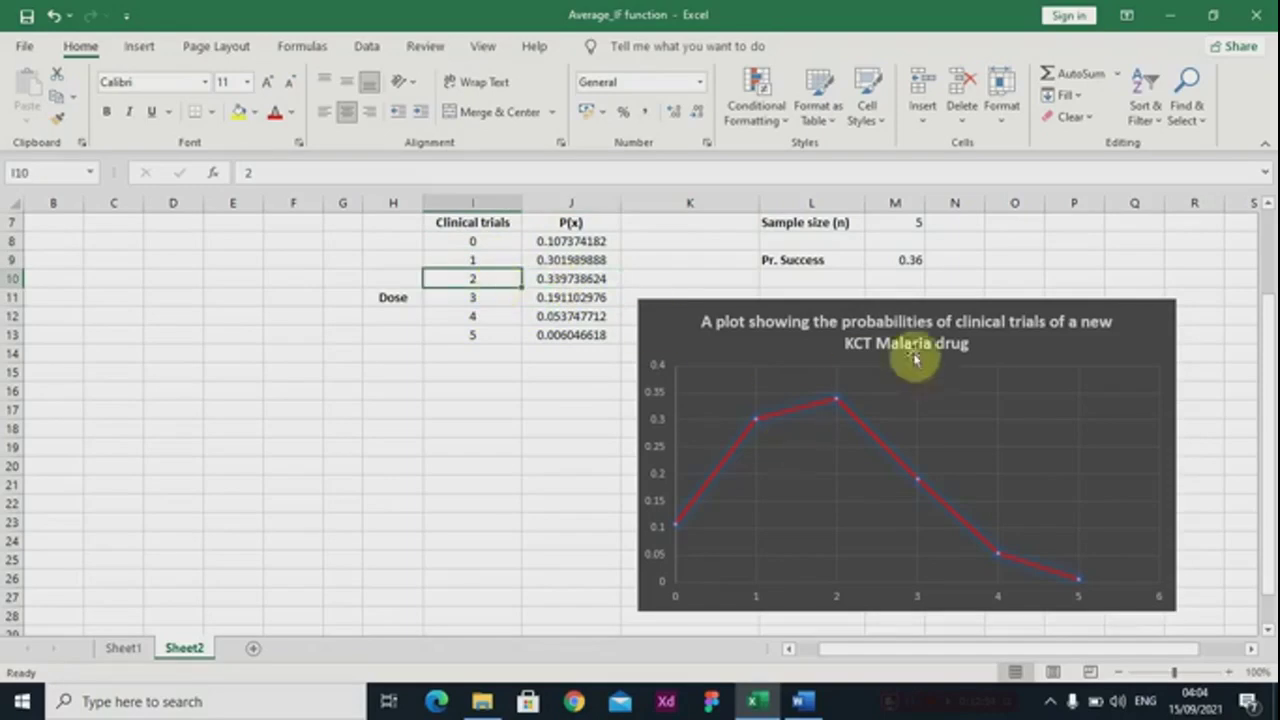
{"action": "left_click_drag", "start_coordinate": [1140, 349], "coordinate": [1137, 300]}
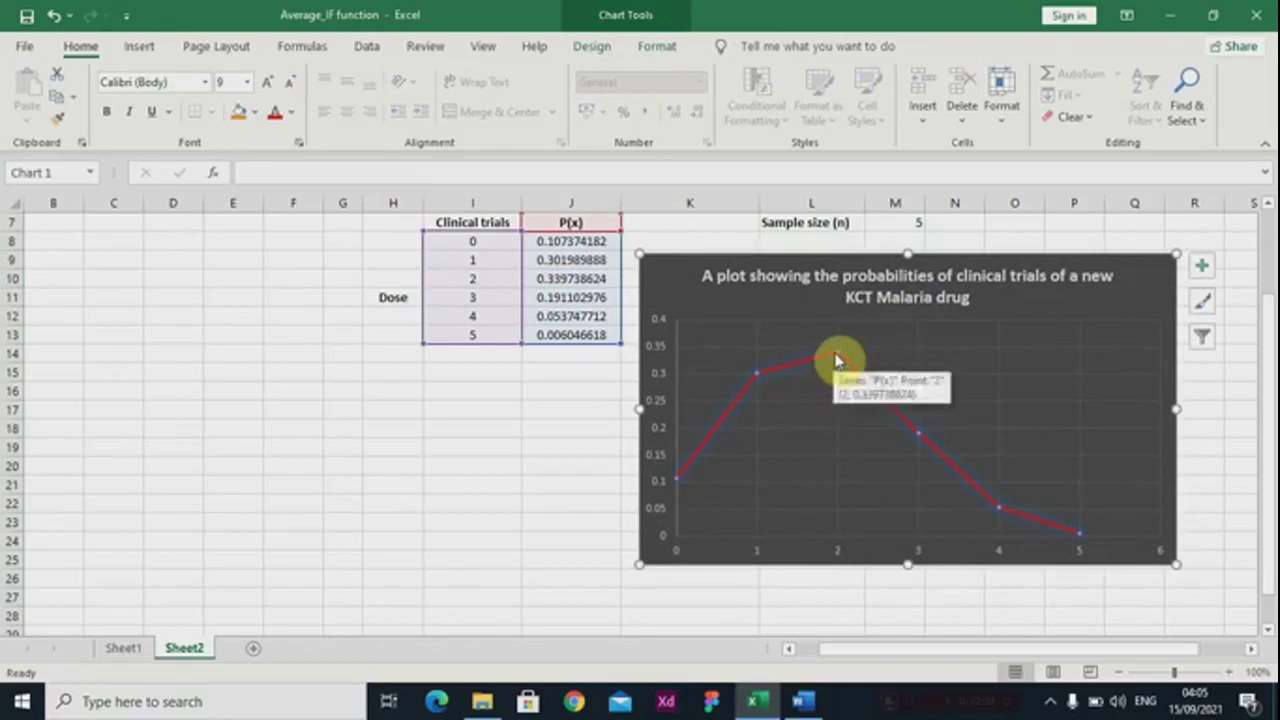
{"action": "left_click", "coordinate": [836, 362]}
{"action": "left_click", "coordinate": [1110, 305]}
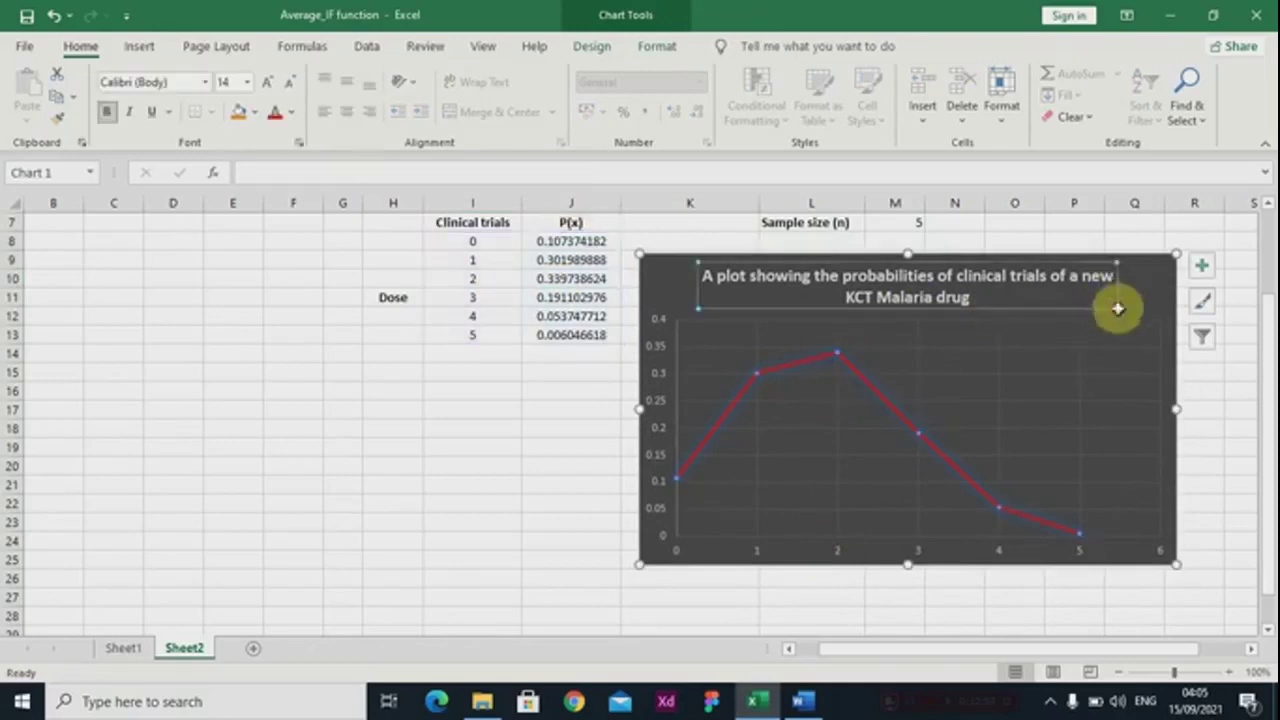
{"action": "left_click", "coordinate": [1143, 314]}
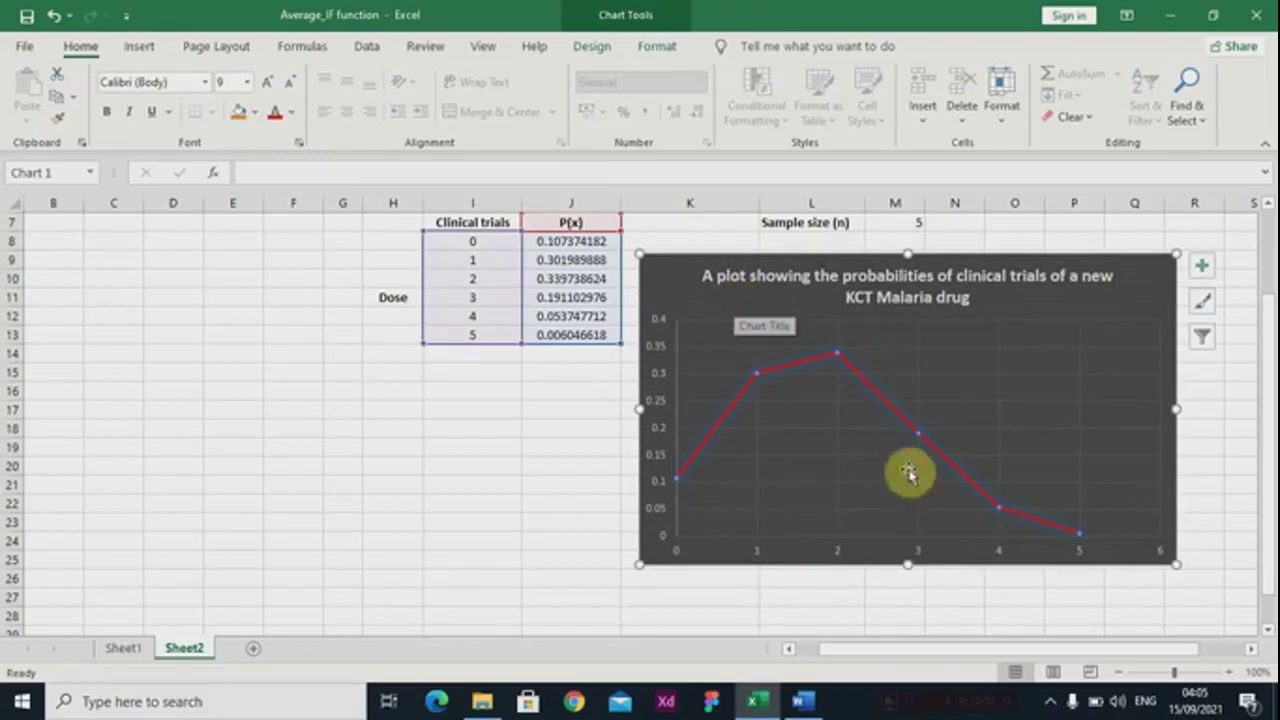
{"action": "mouse_move", "coordinate": [1001, 514]}
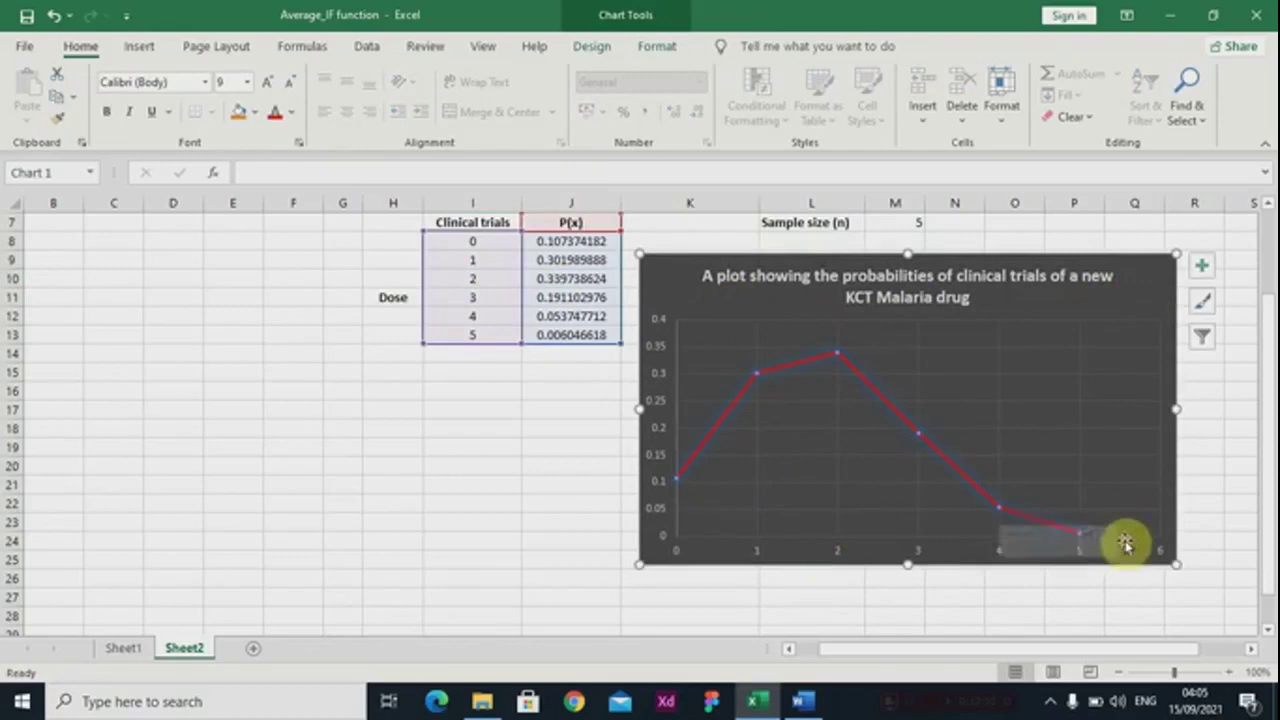
{"action": "mouse_move", "coordinate": [1085, 541]}
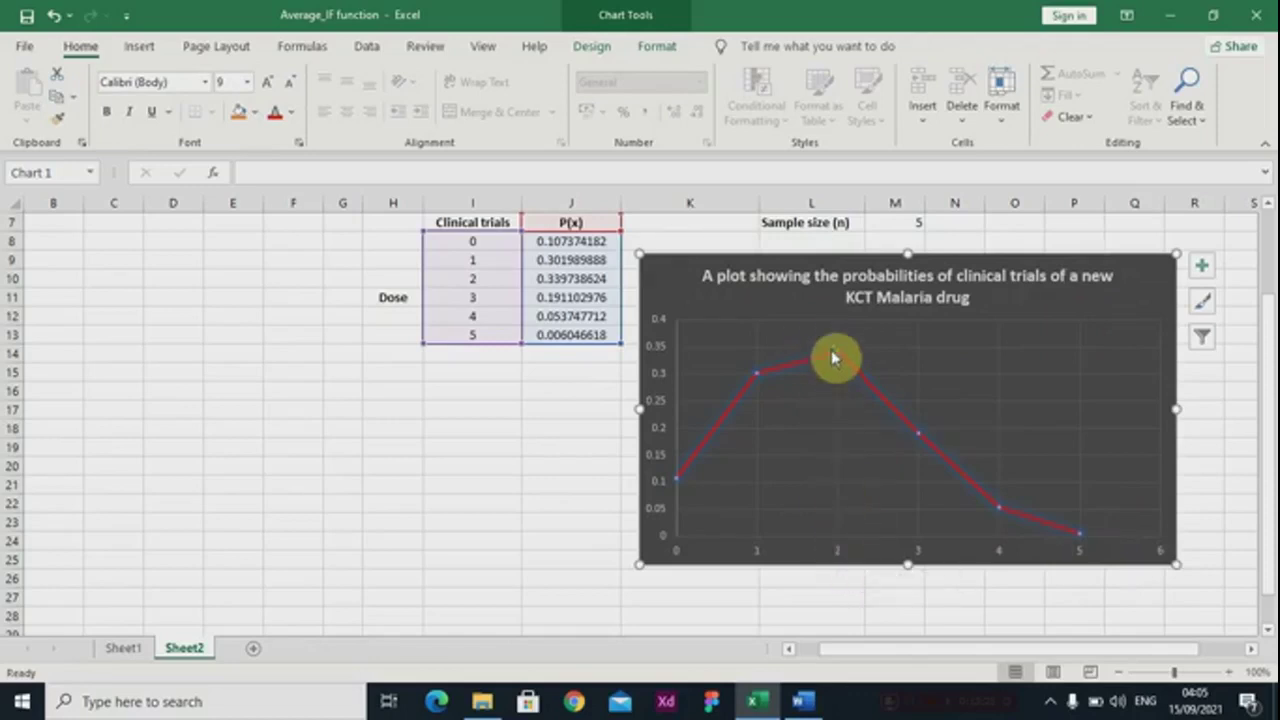
{"action": "mouse_move", "coordinate": [836, 354]}
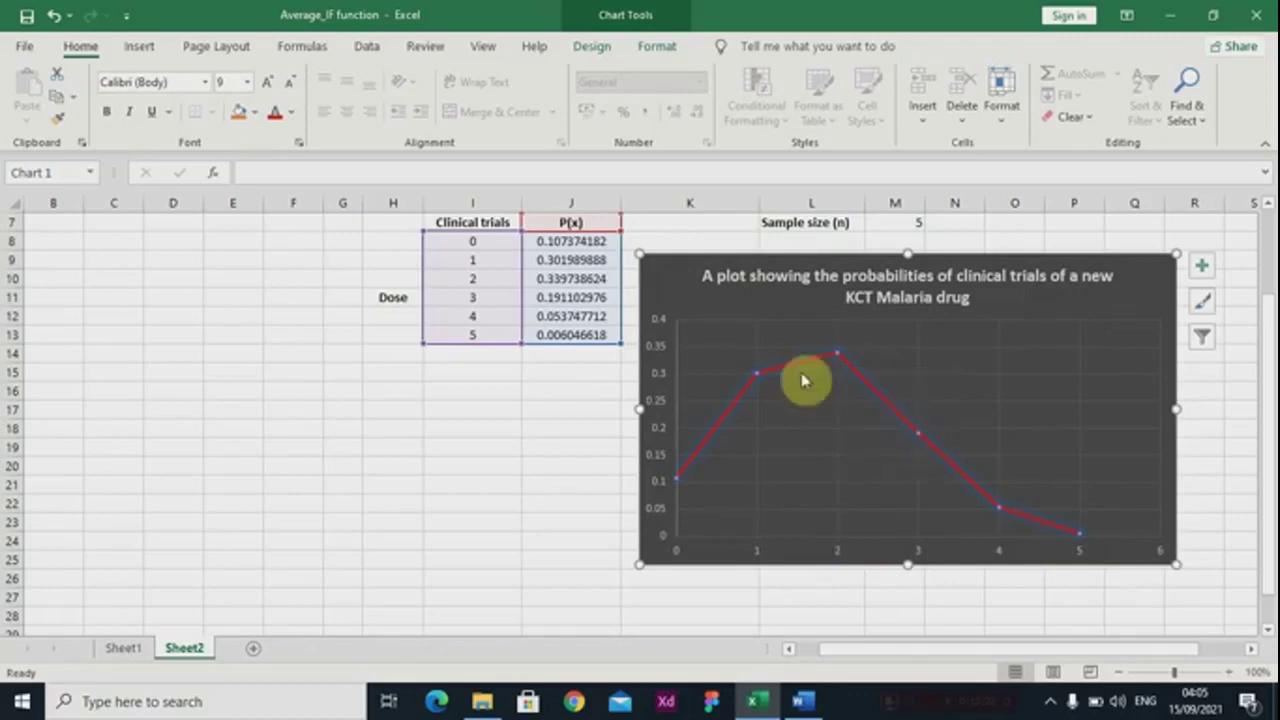
{"action": "mouse_move", "coordinate": [756, 378]}
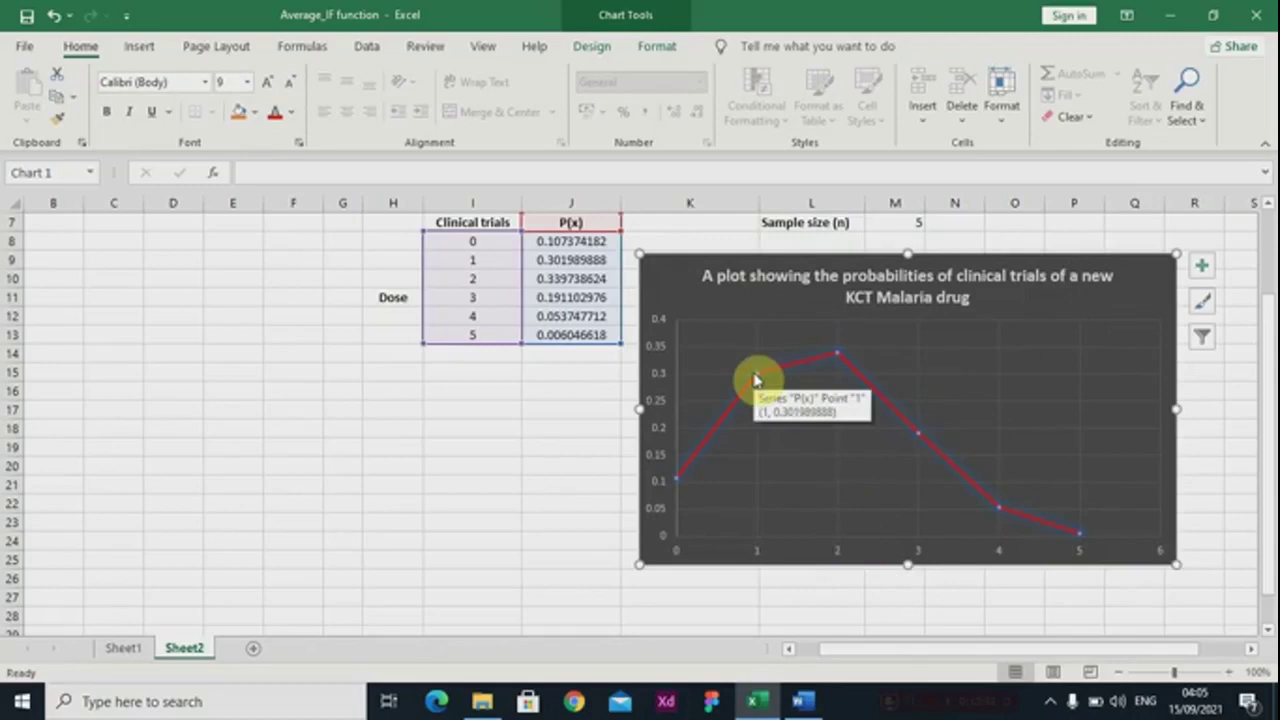